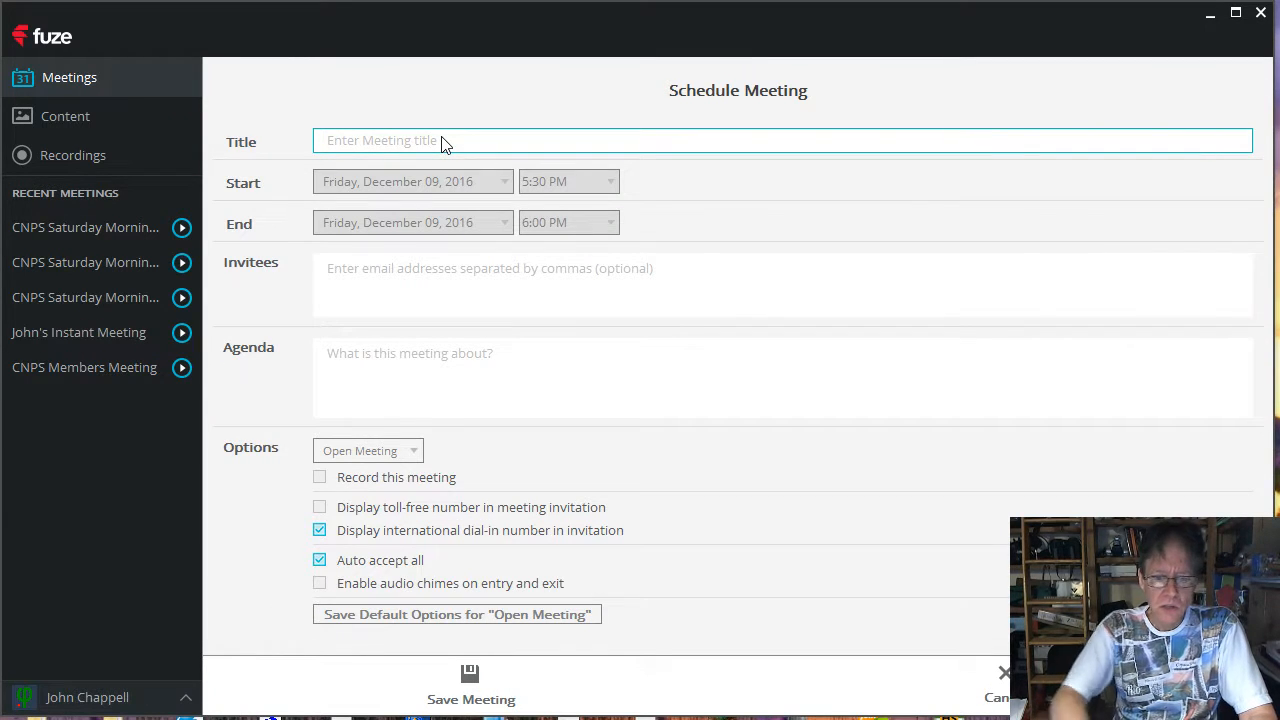
# Title the new meeting "CNPS Saturday Morning Science Disucssion"
pyautogui.write('CNPS')
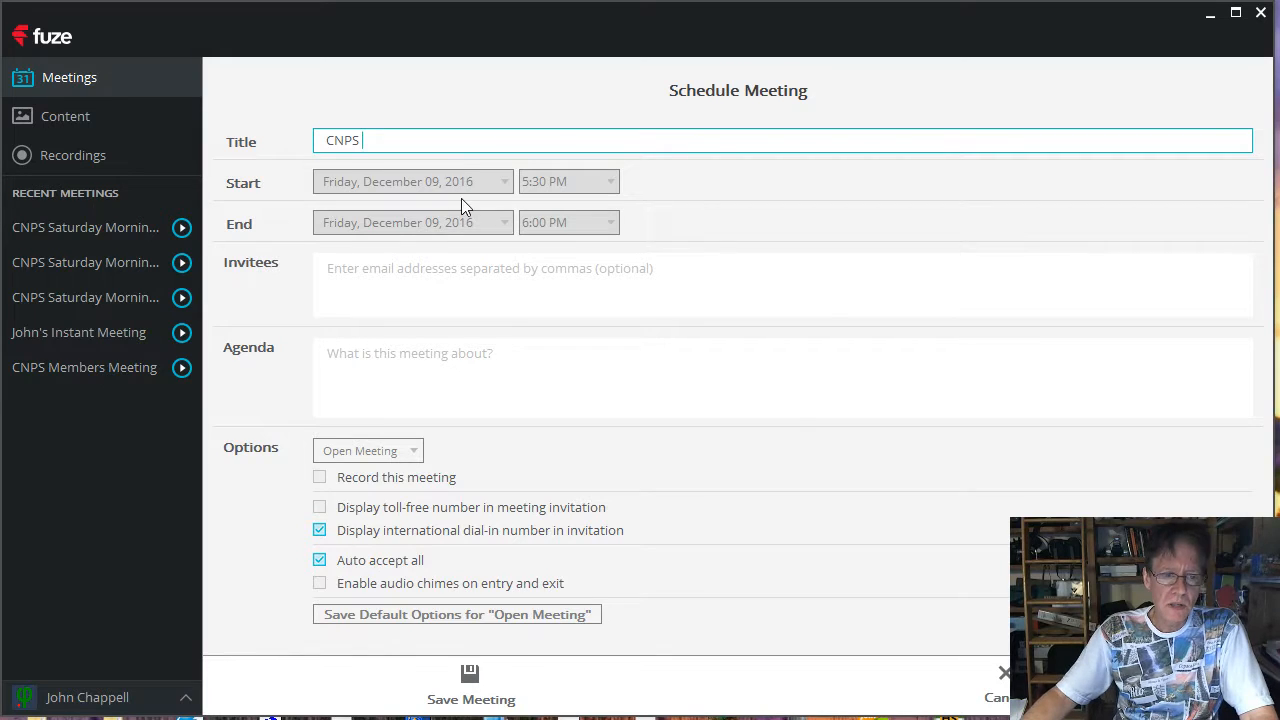
pyautogui.write(' Saturday')
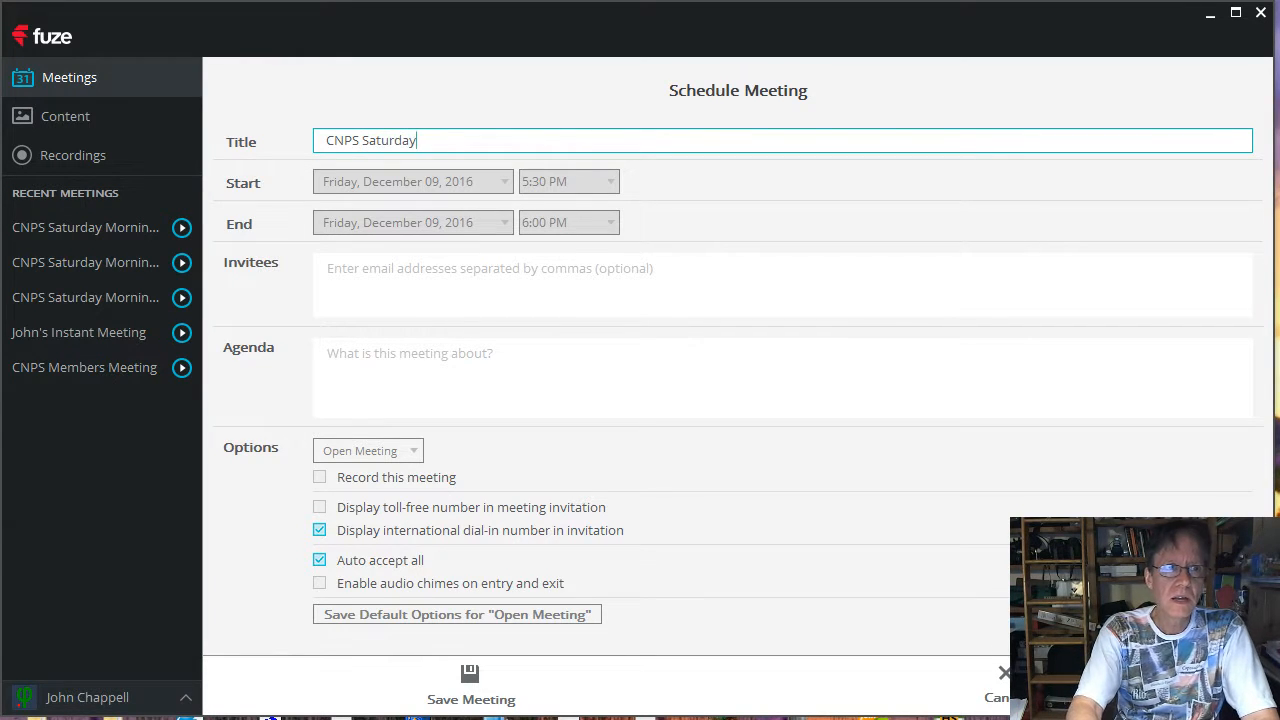
pyautogui.write(' Morning Science Dic')
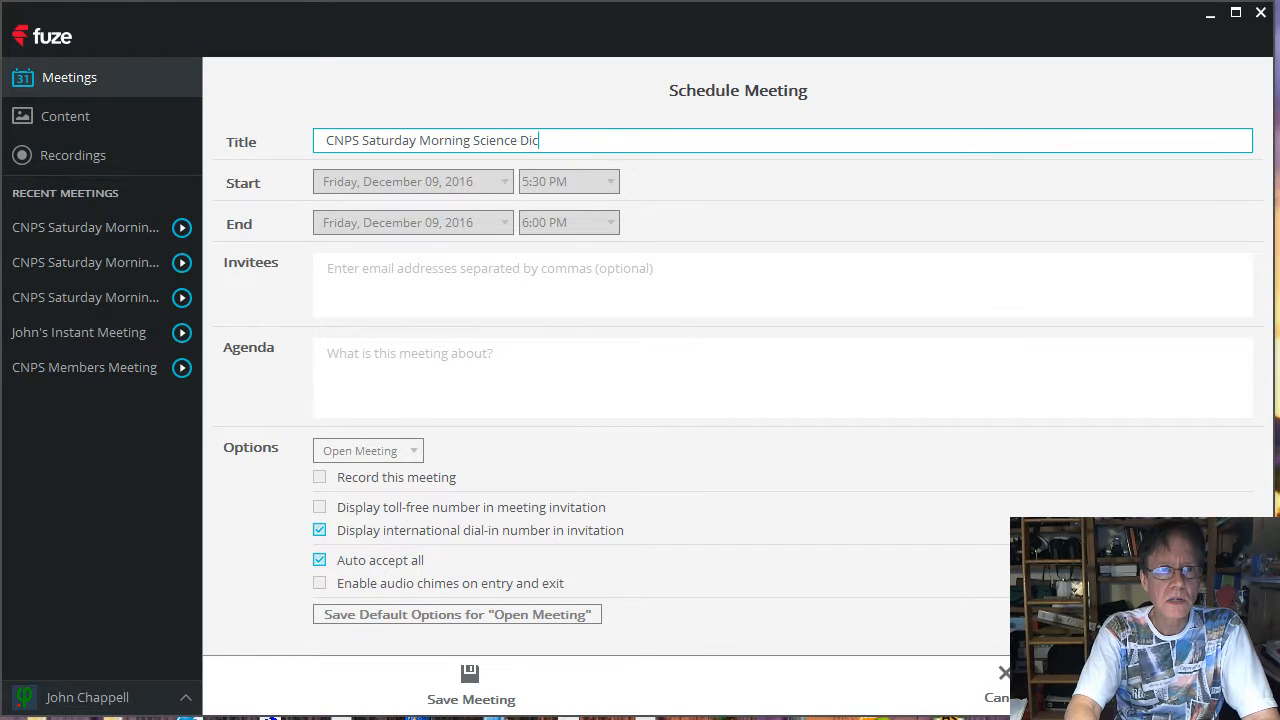
pyautogui.press('BackSpace')
pyautogui.write('sucssion')
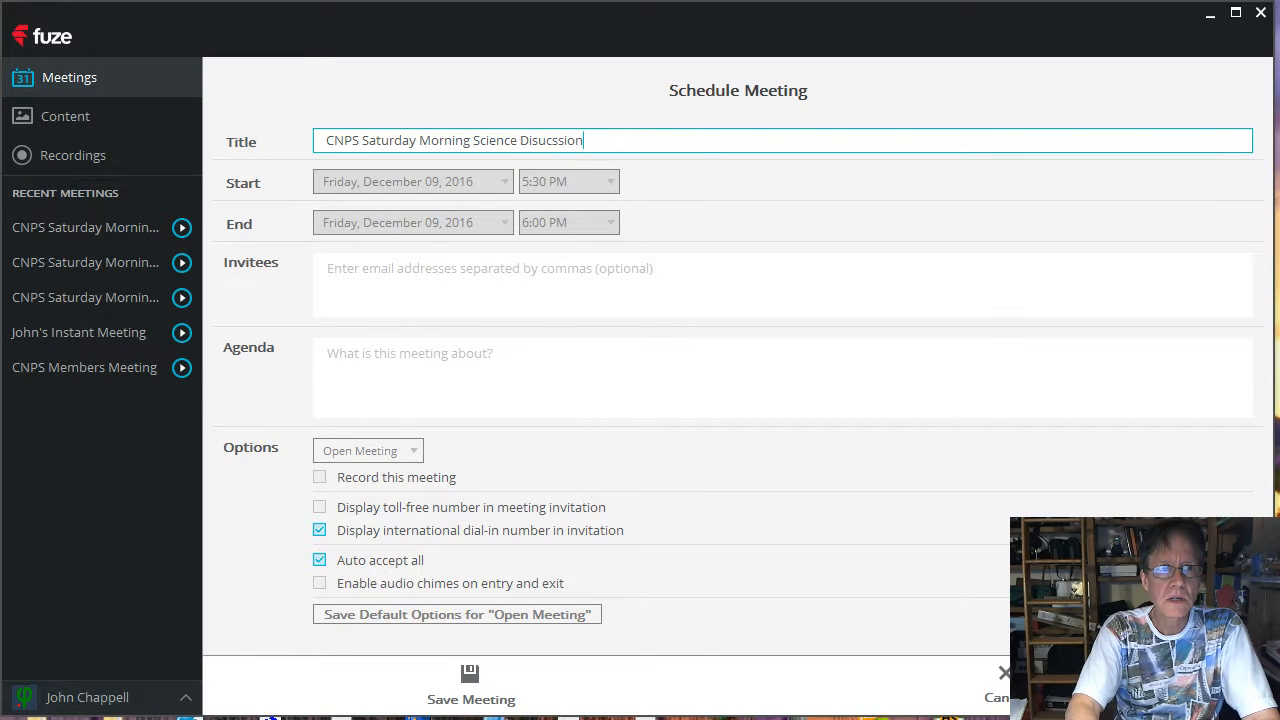
# Set the meeting's start to Saturday, December 17, 2016 at 10:00 AM
pyautogui.click(505, 182)
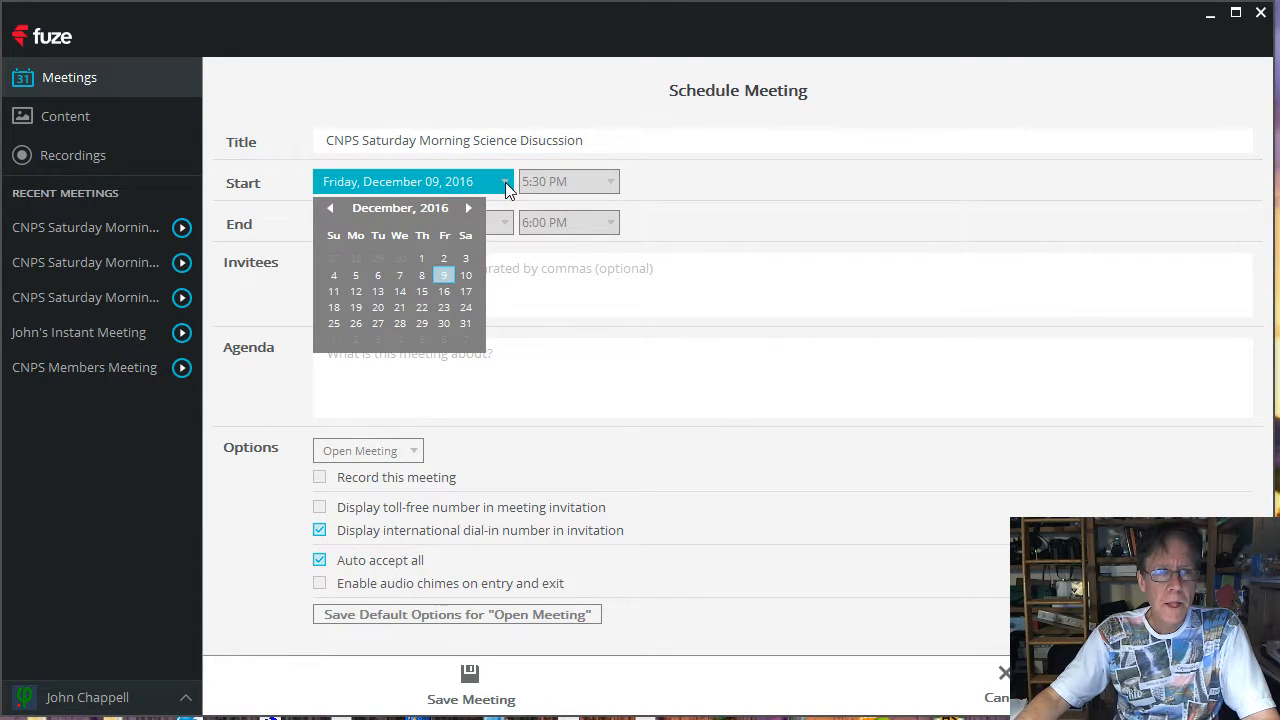
pyautogui.click(466, 292)
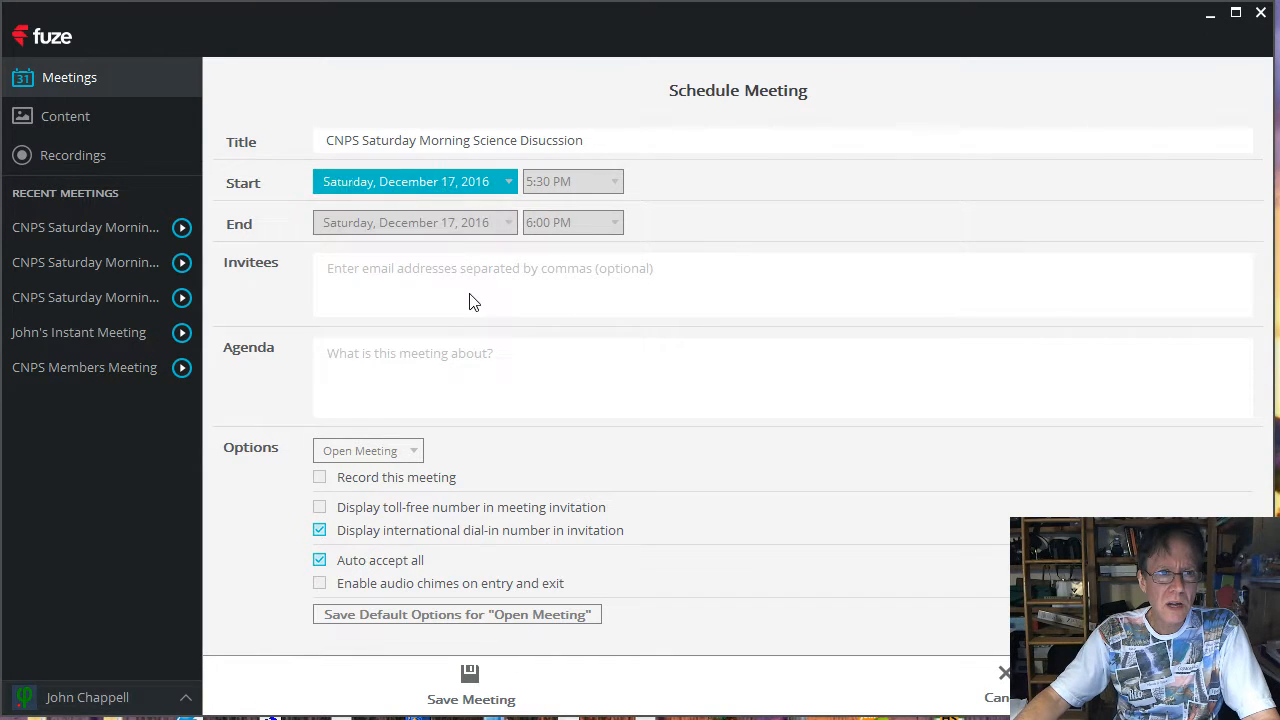
pyautogui.click(618, 178)
pyautogui.click(609, 232)
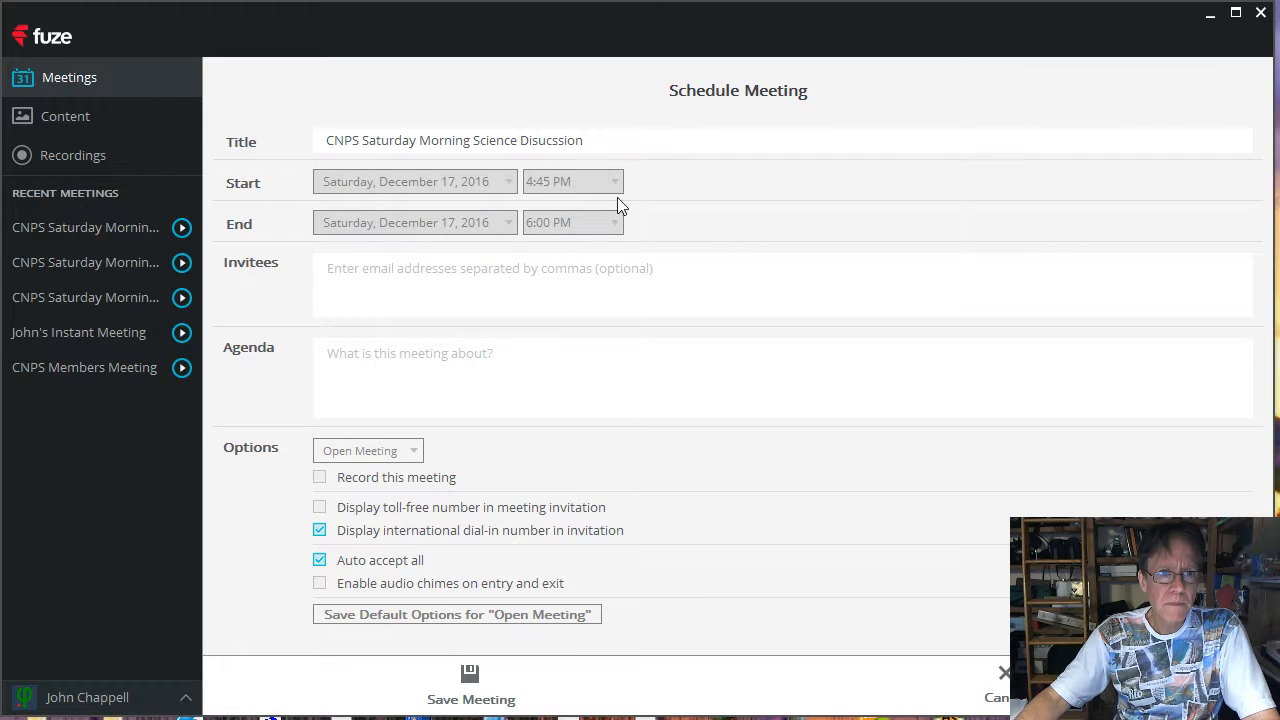
pyautogui.click(615, 180)
pyautogui.scroll(2, 621, 212)
pyautogui.scroll(8, 621, 212)
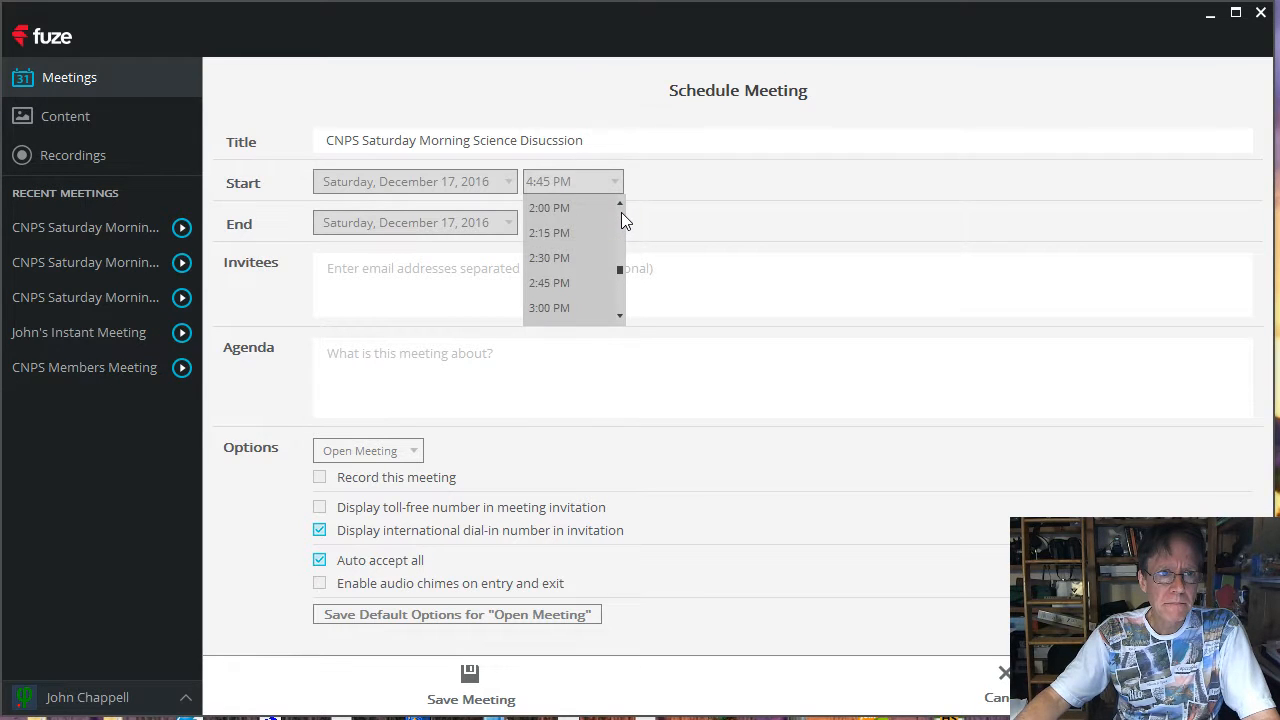
pyautogui.scroll(2, 621, 212)
pyautogui.scroll(-1, 577, 278)
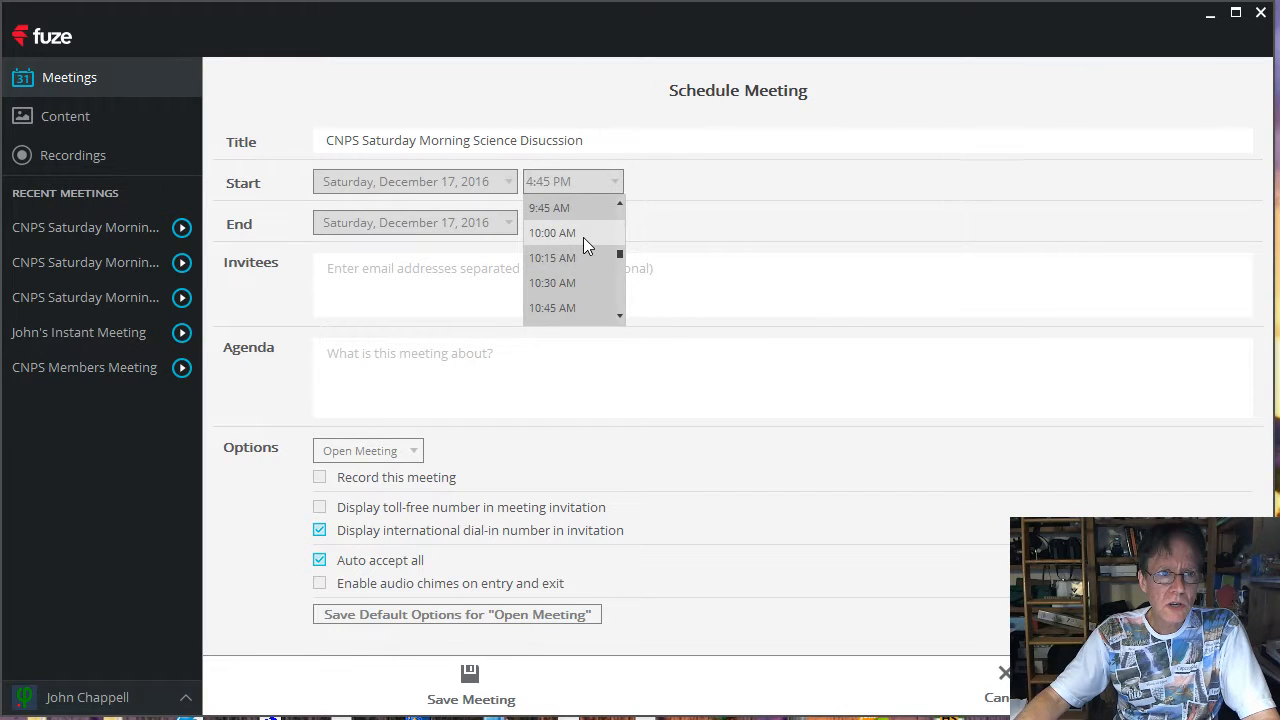
pyautogui.click(583, 235)
# Set the meeting's end time to 12:00 PM, leaving the invitees empty
pyautogui.click(612, 223)
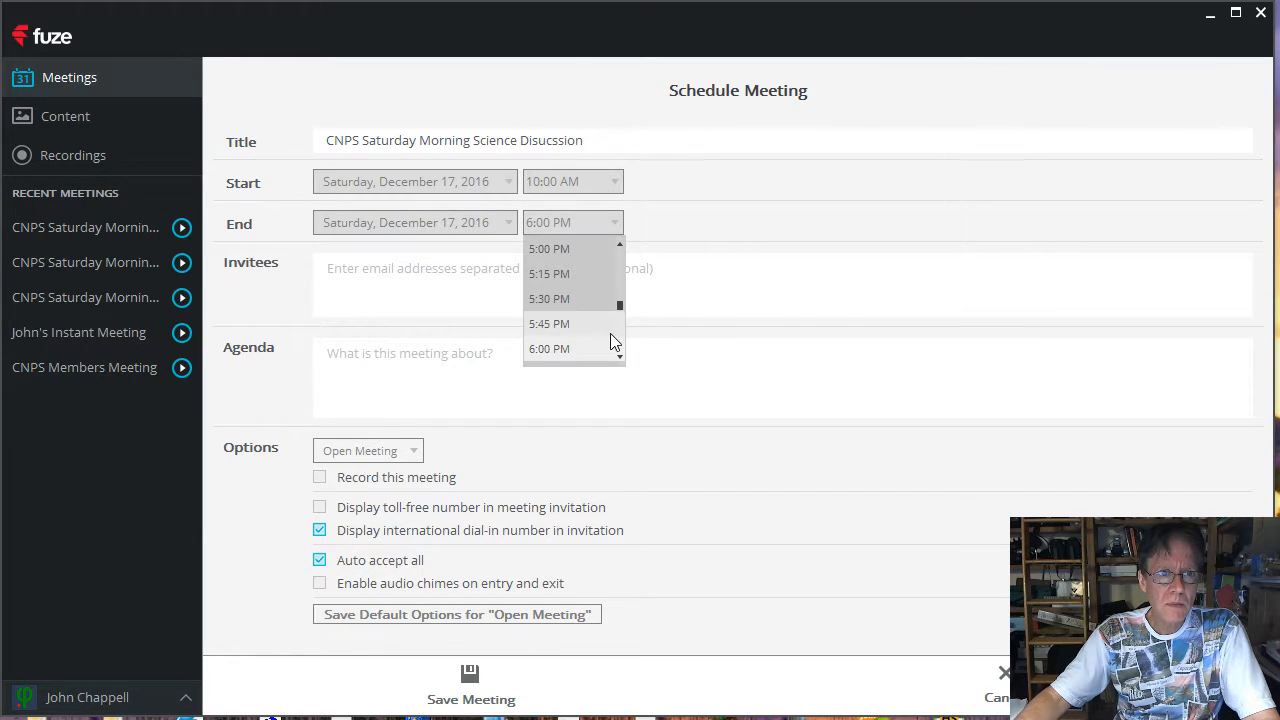
pyautogui.scroll(2, 622, 300)
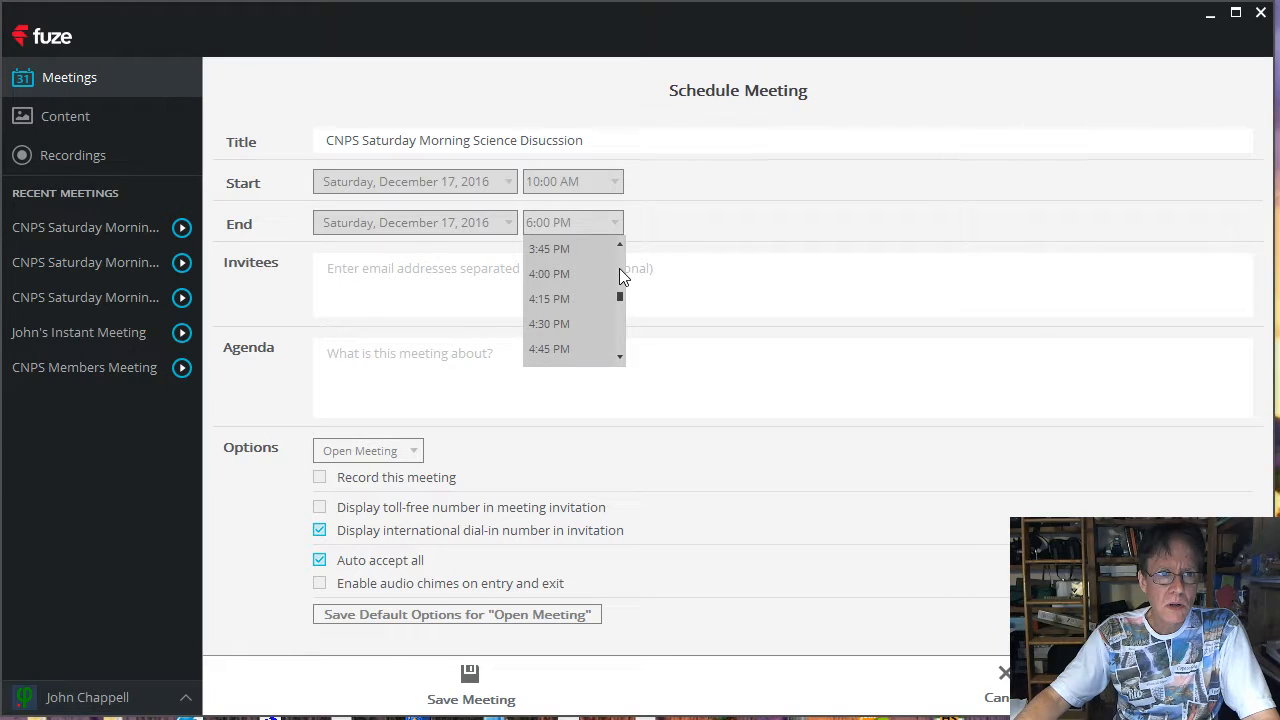
pyautogui.scroll(5, 619, 270)
pyautogui.click(587, 252)
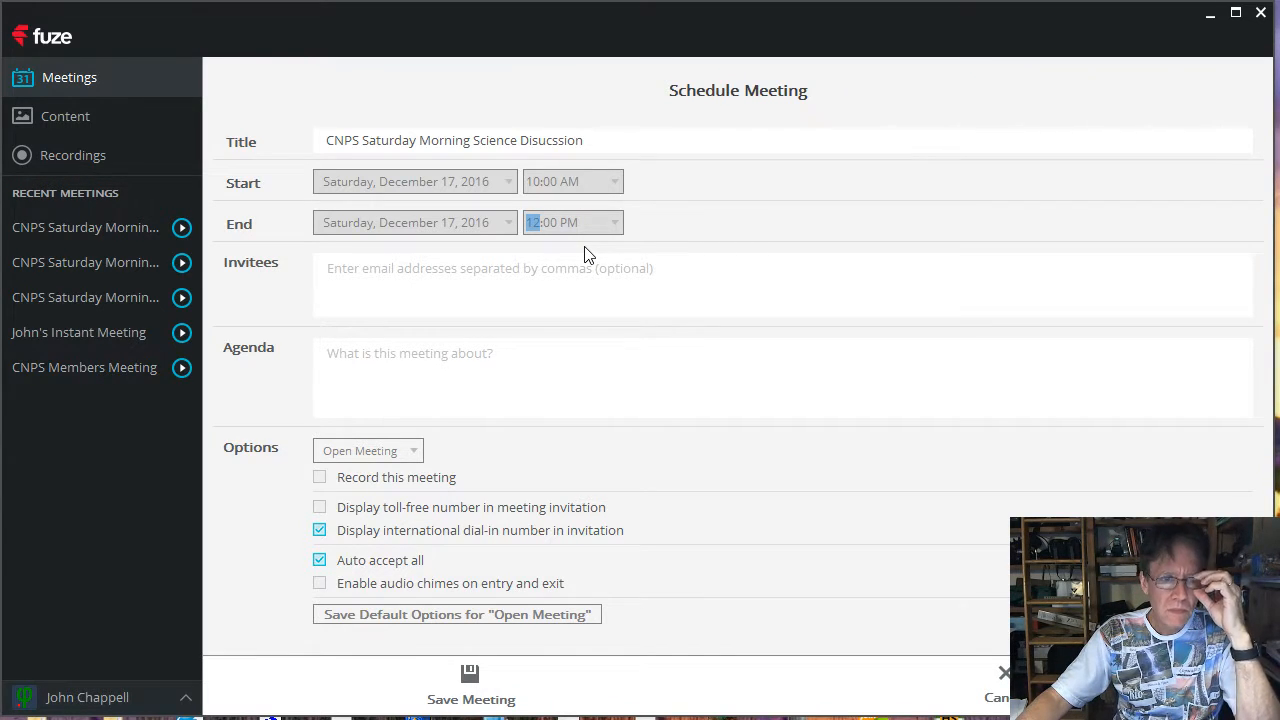
pyautogui.click(575, 264)
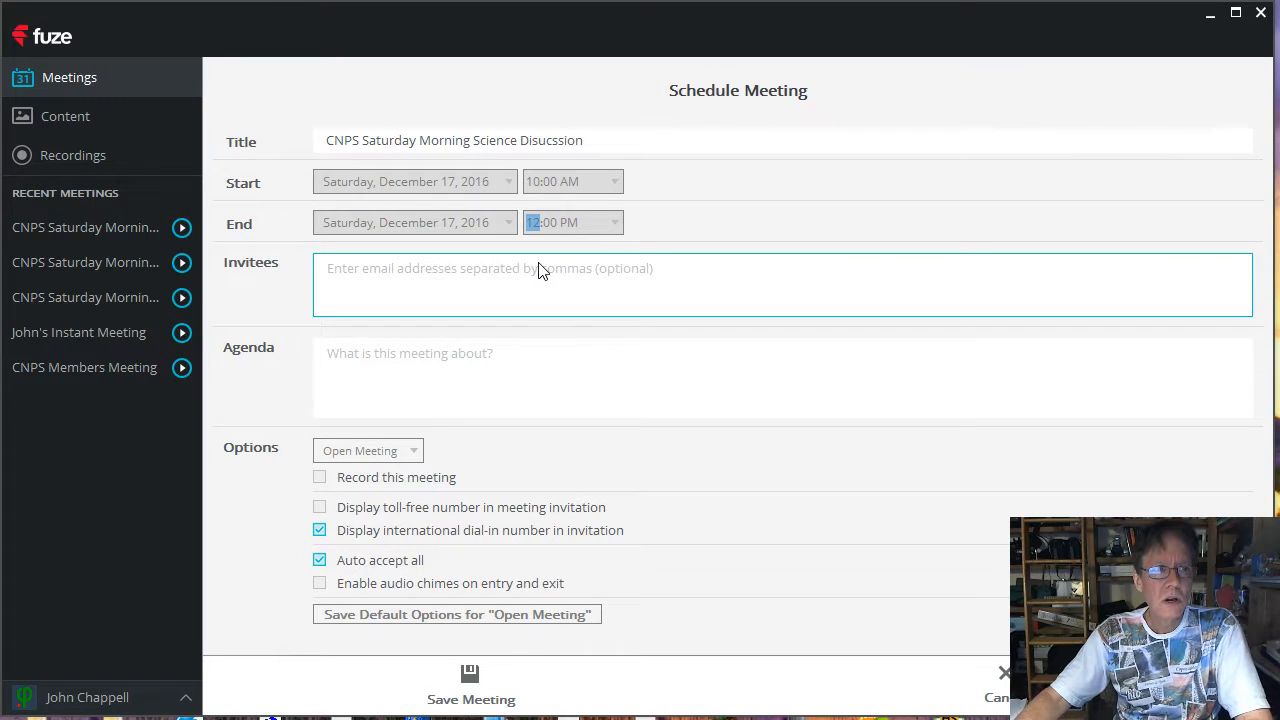
# Switch to the browser and copy the description paragraph from the December 10 CNPS Saturday Morning Science Discussion event page
pyautogui.click(492, 349)
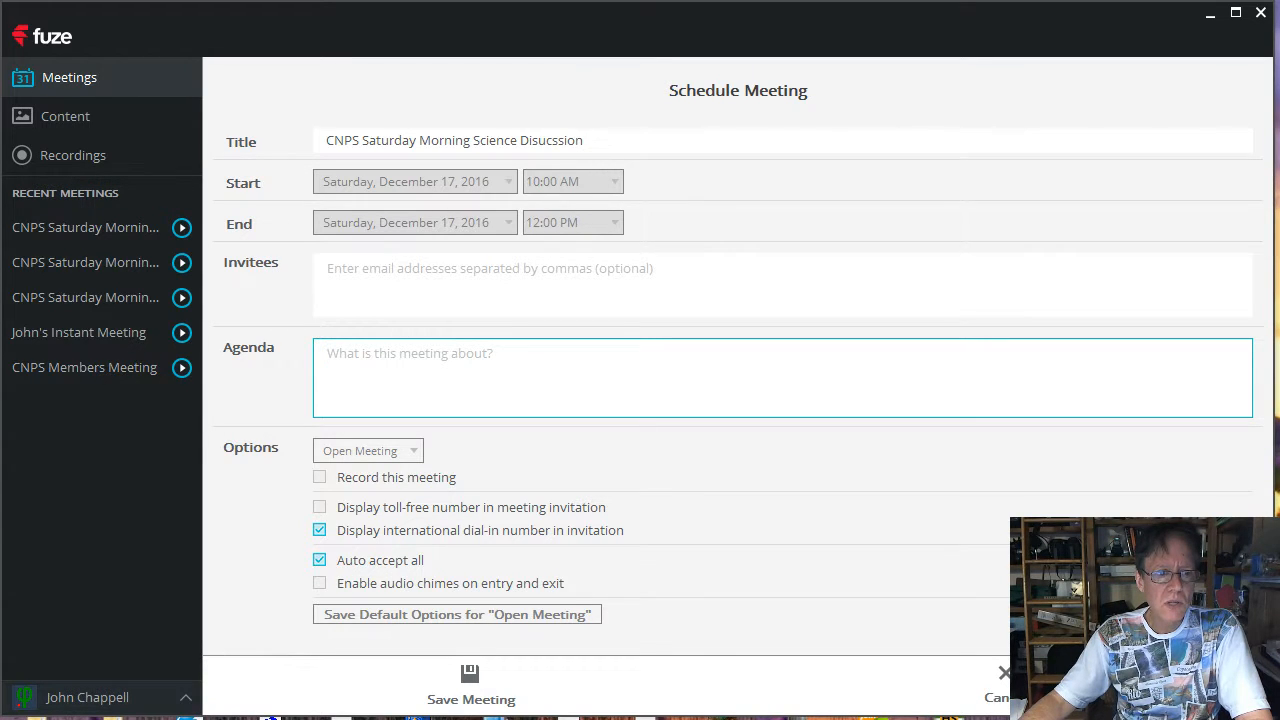
pyautogui.hotkey('alt', 'Tab')
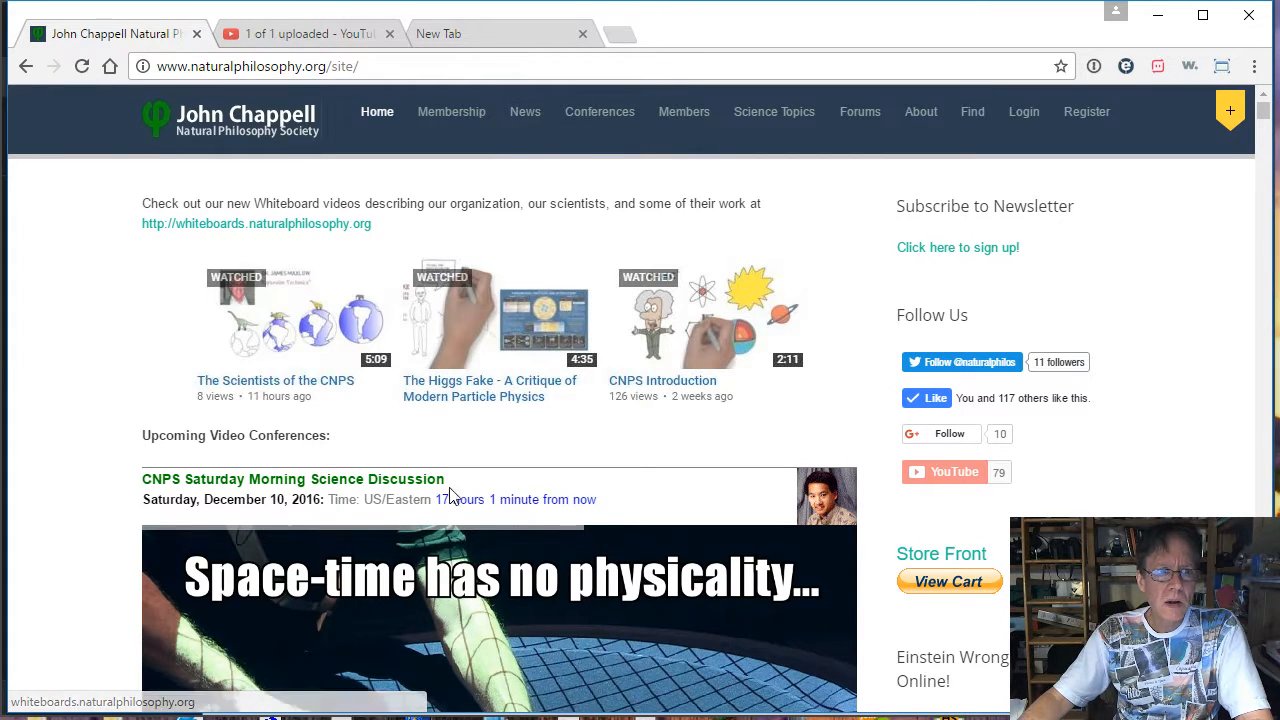
pyautogui.click(390, 484)
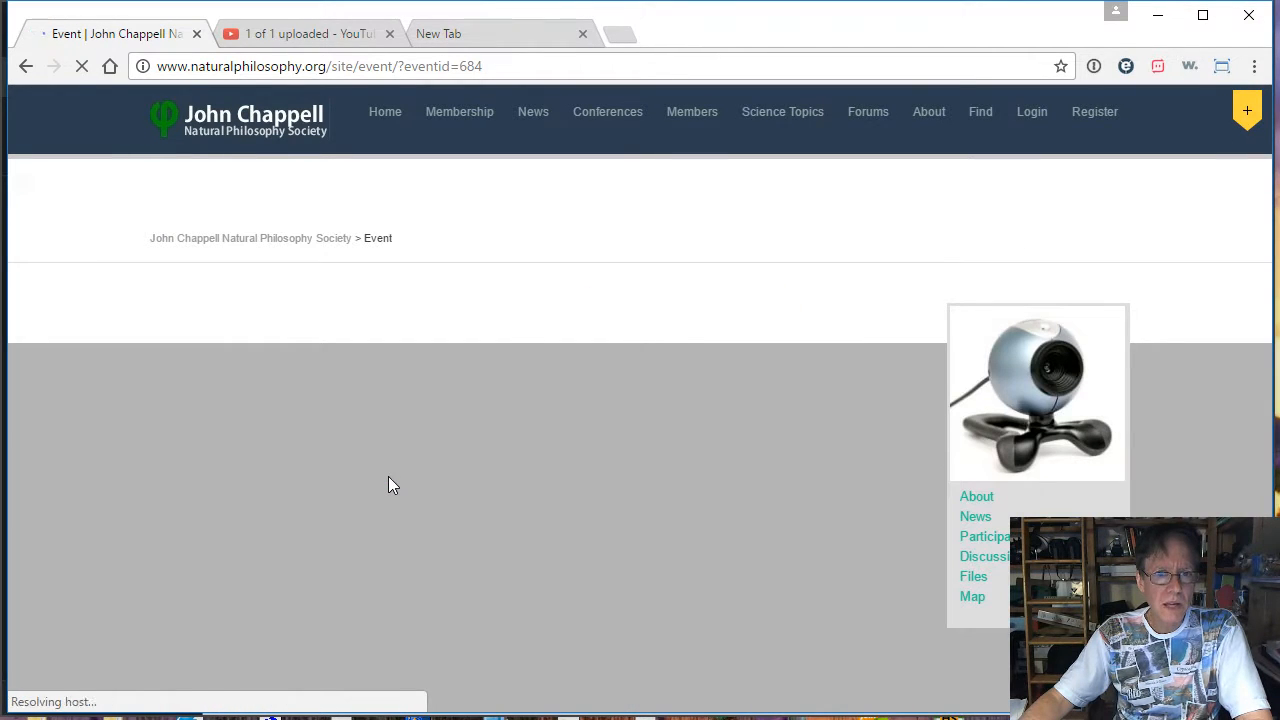
pyautogui.scroll(-1, 440, 548)
pyautogui.scroll(-1, 440, 548)
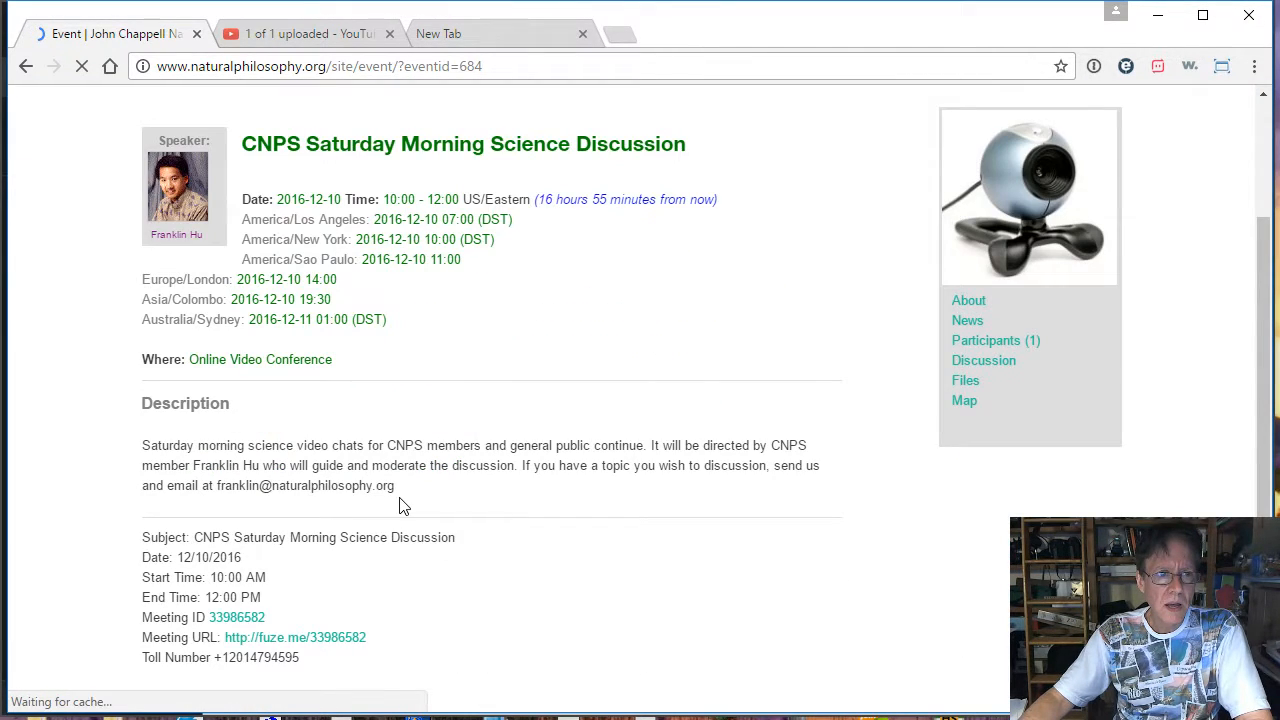
pyautogui.moveTo(398, 490); pyautogui.dragTo(147, 444)
pyautogui.hotkey('ctrl', 'c')
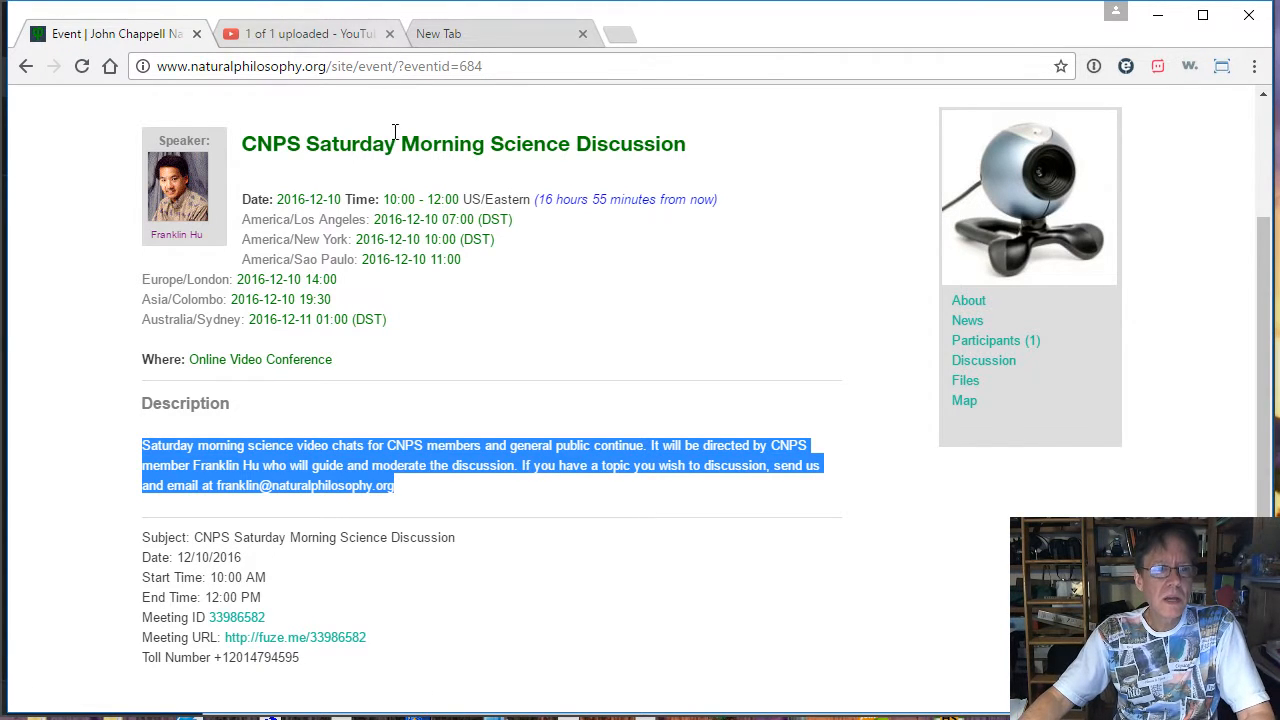
# Return to Fuze, paste the copied description into the meeting's agenda and save the meeting
pyautogui.hotkey('alt', 'Tab')
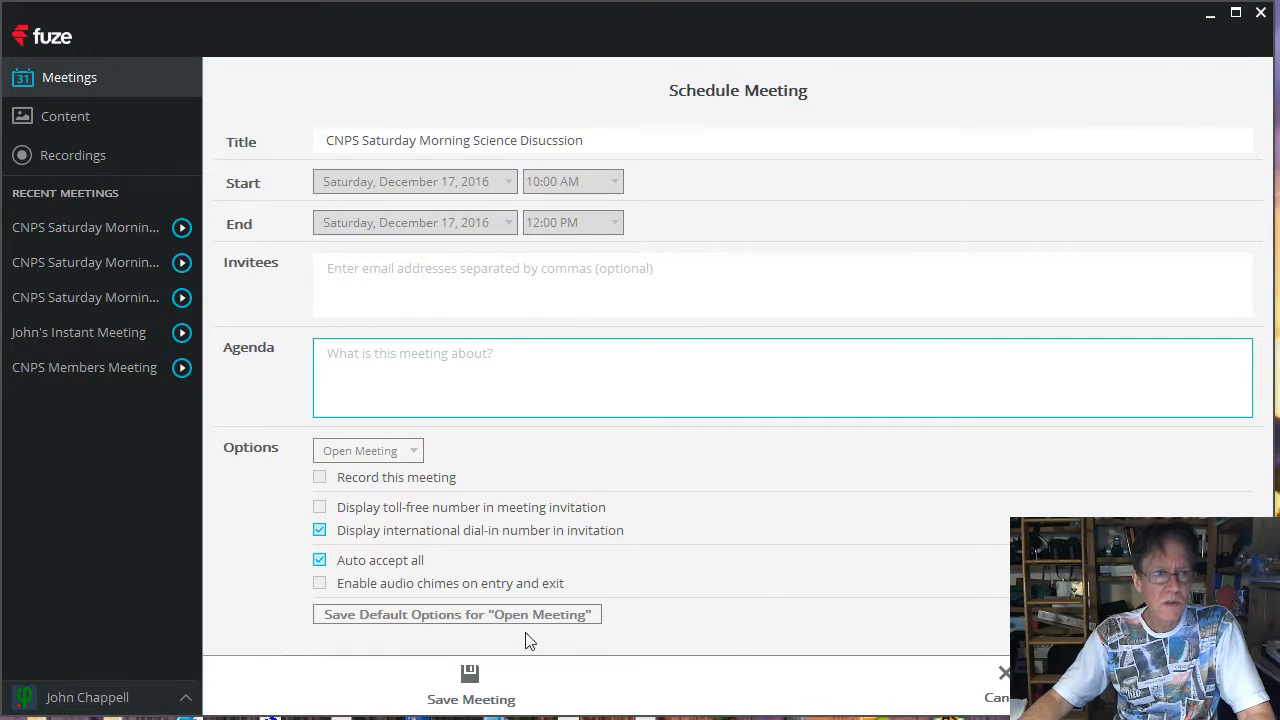
pyautogui.click(446, 351)
pyautogui.hotkey('ctrl', 'v')
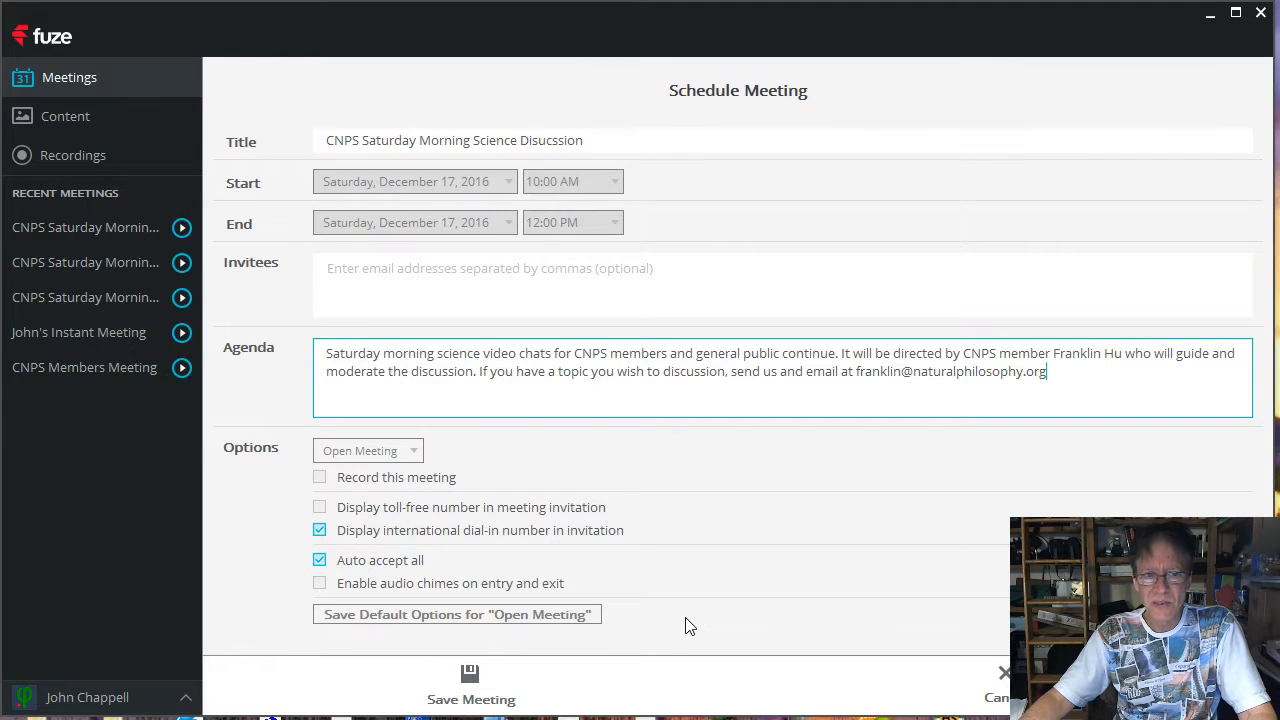
pyautogui.click(490, 693)
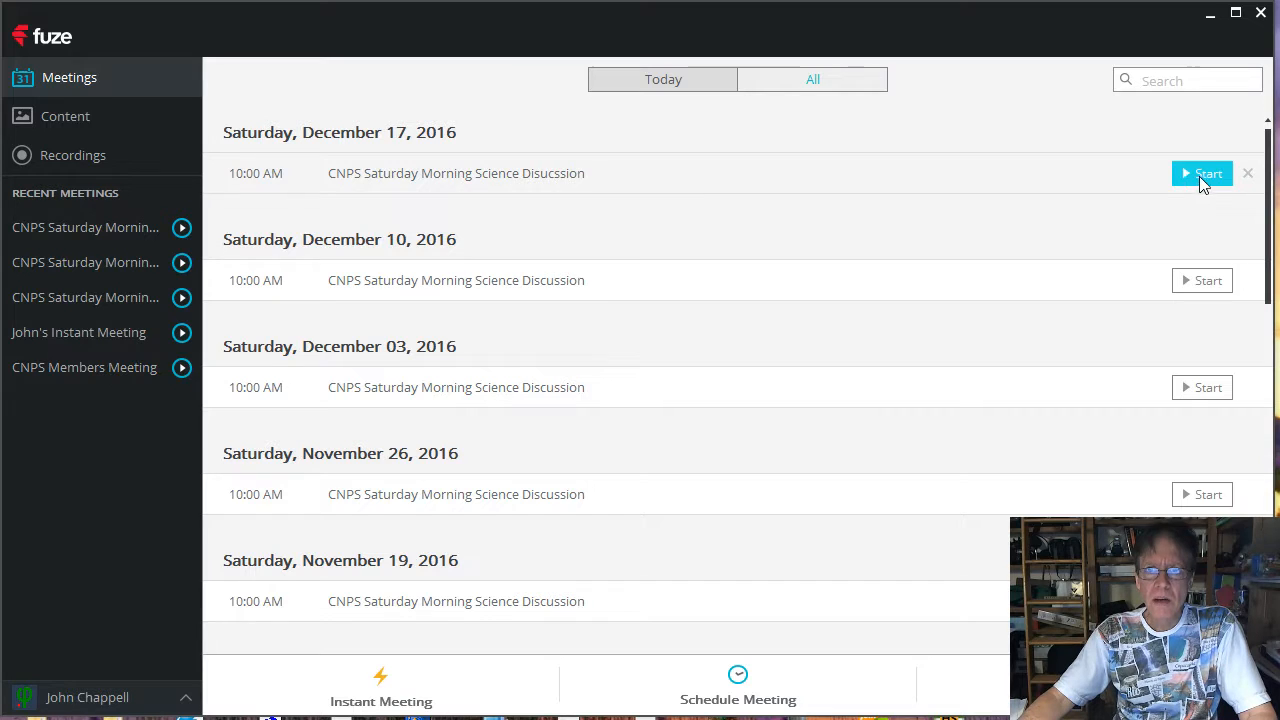
# Open the details of the saved December 17 meeting and copy its meeting info
pyautogui.click(463, 175)
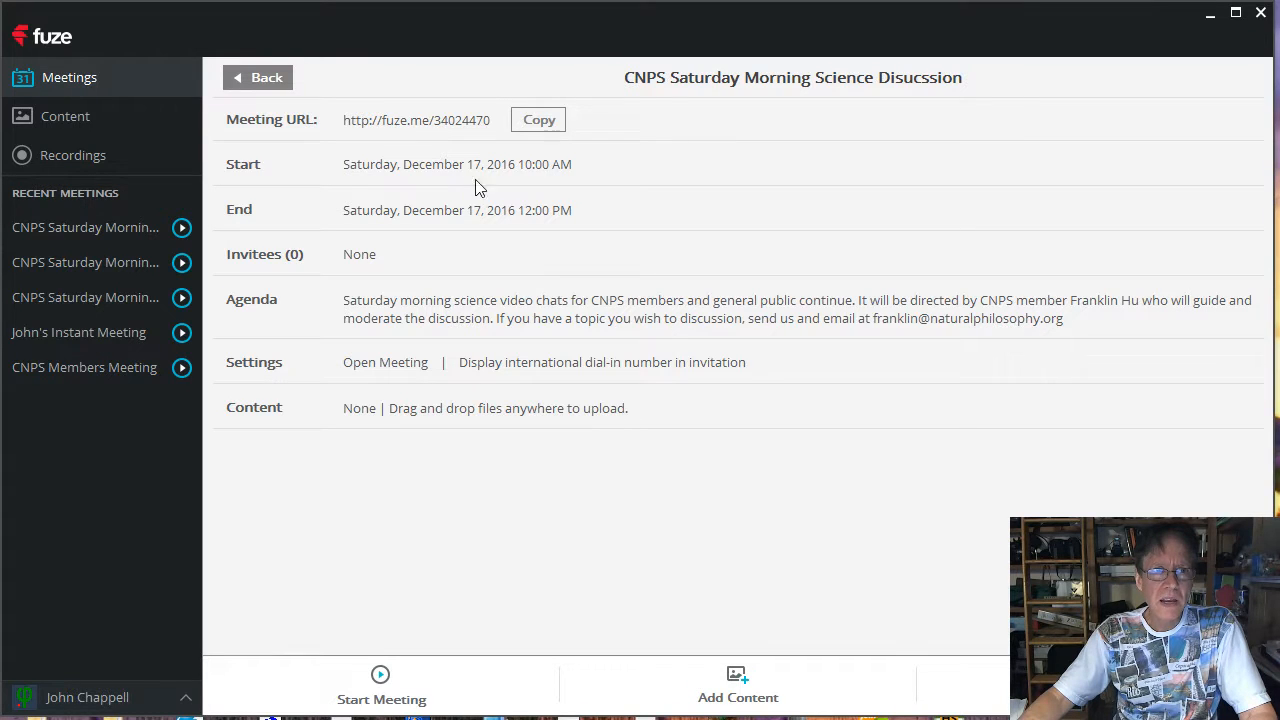
pyautogui.click(541, 121)
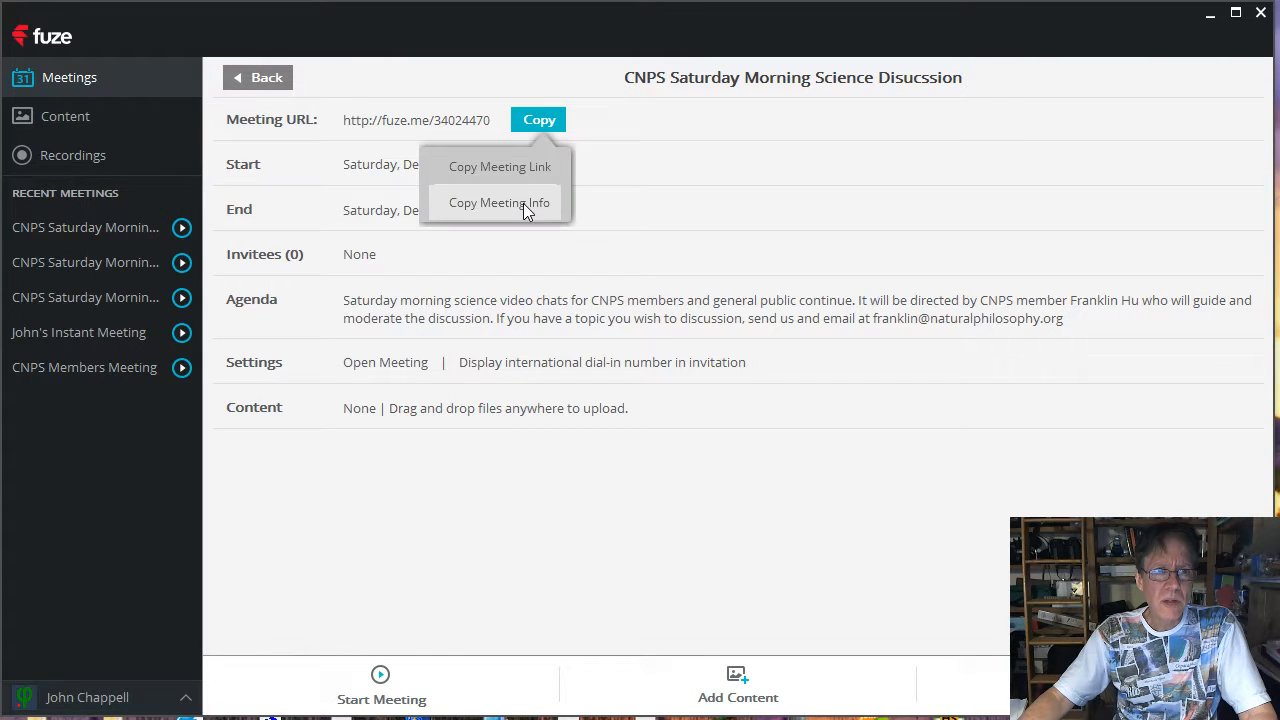
pyautogui.click(655, 158)
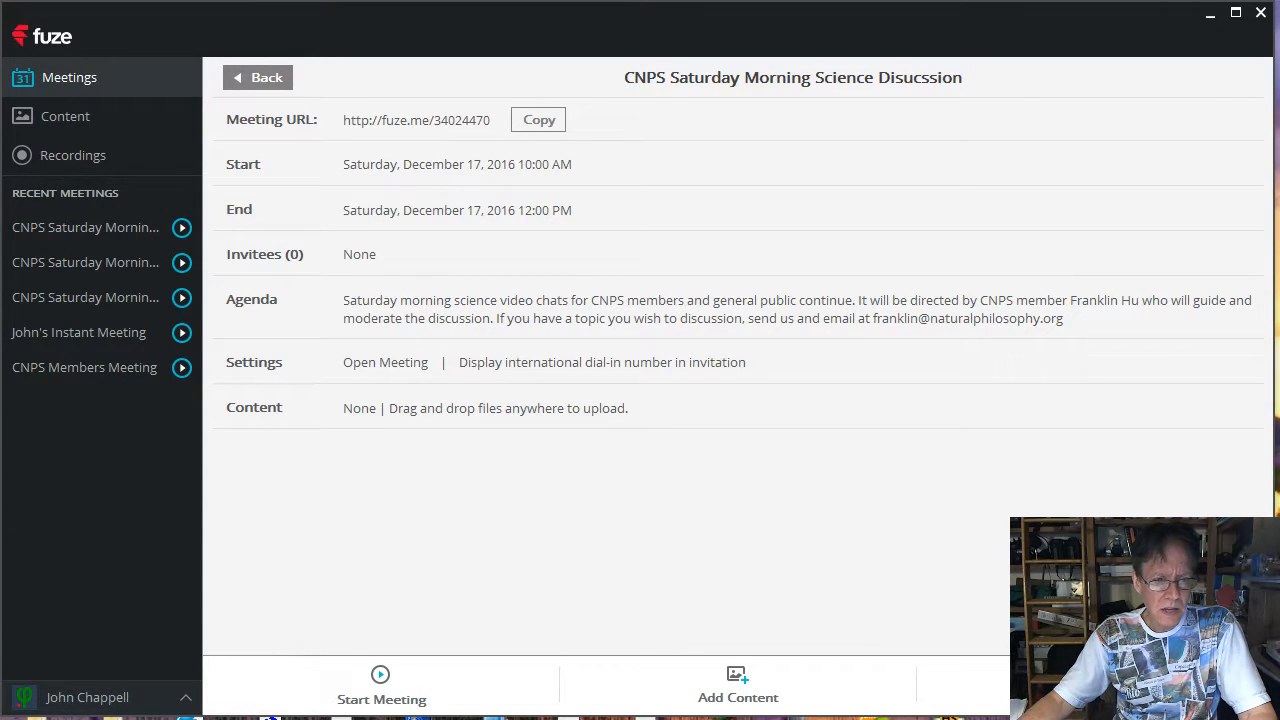
# Switch to the browser and log in to the Natural Philosophy Society site with the prefilled account credentials
pyautogui.hotkey('alt', 'Tab')
pyautogui.scroll(3, 534, 277)
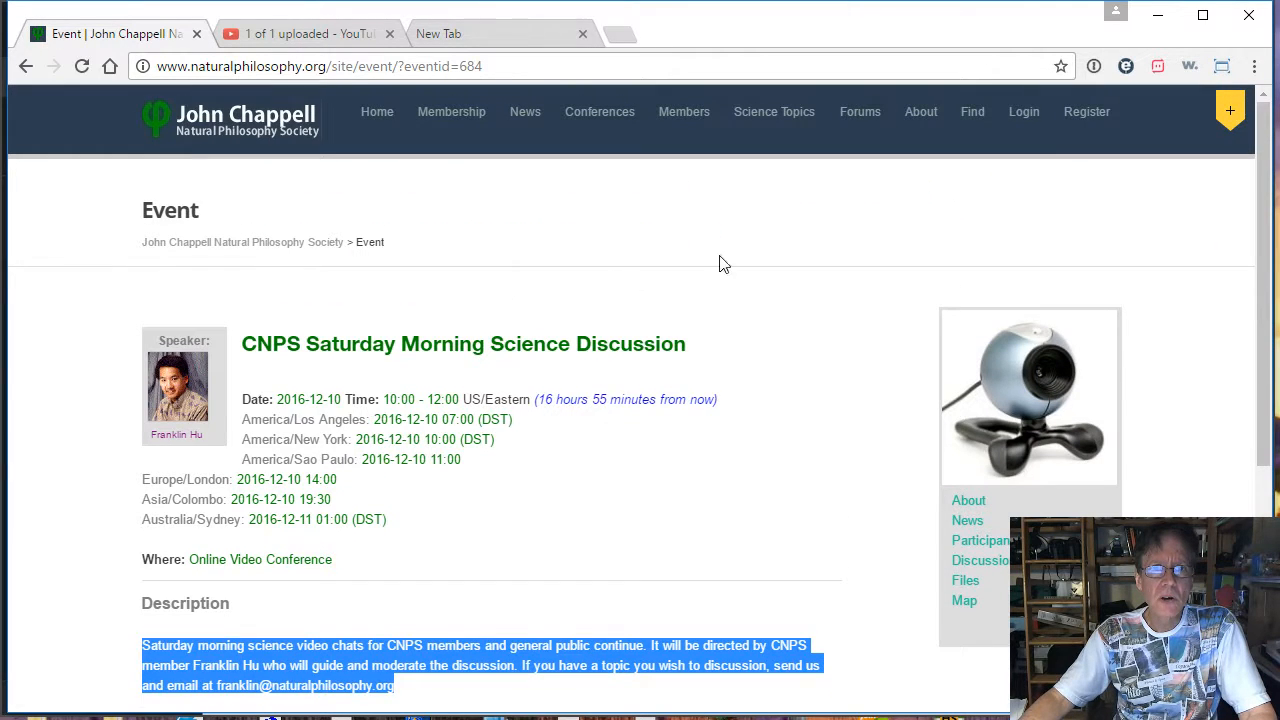
pyautogui.click(1026, 116)
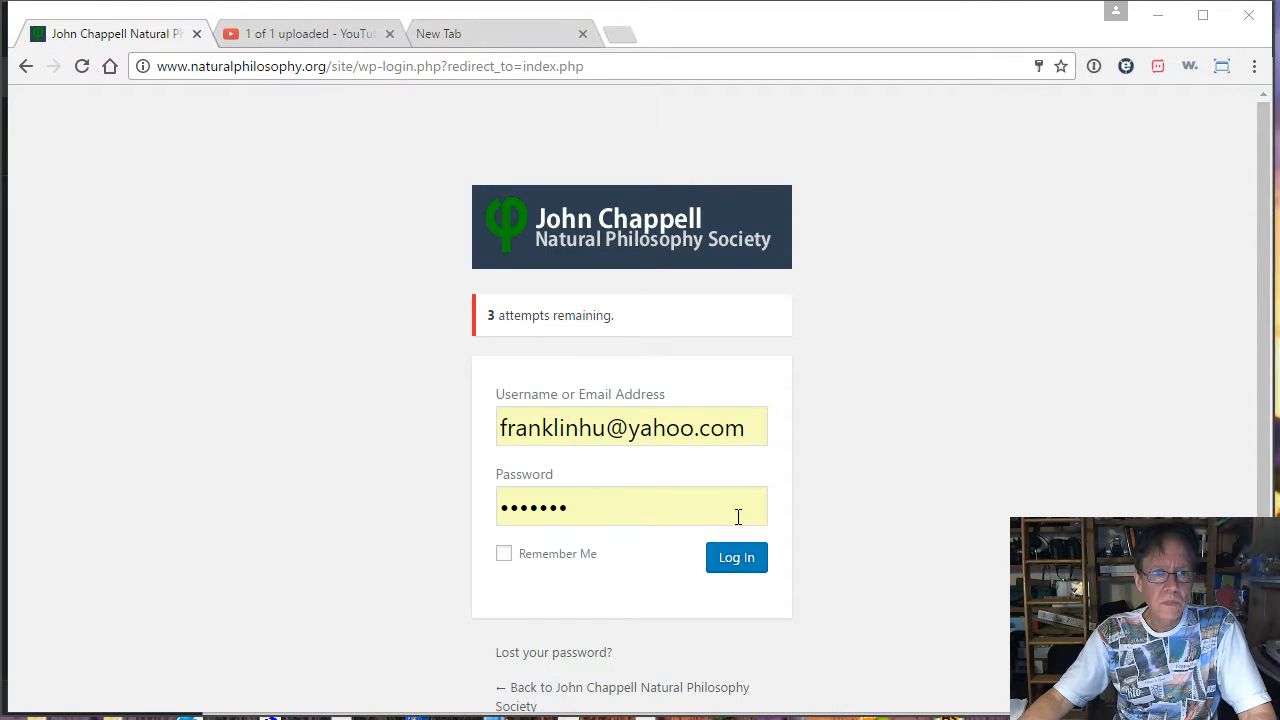
pyautogui.click(735, 557)
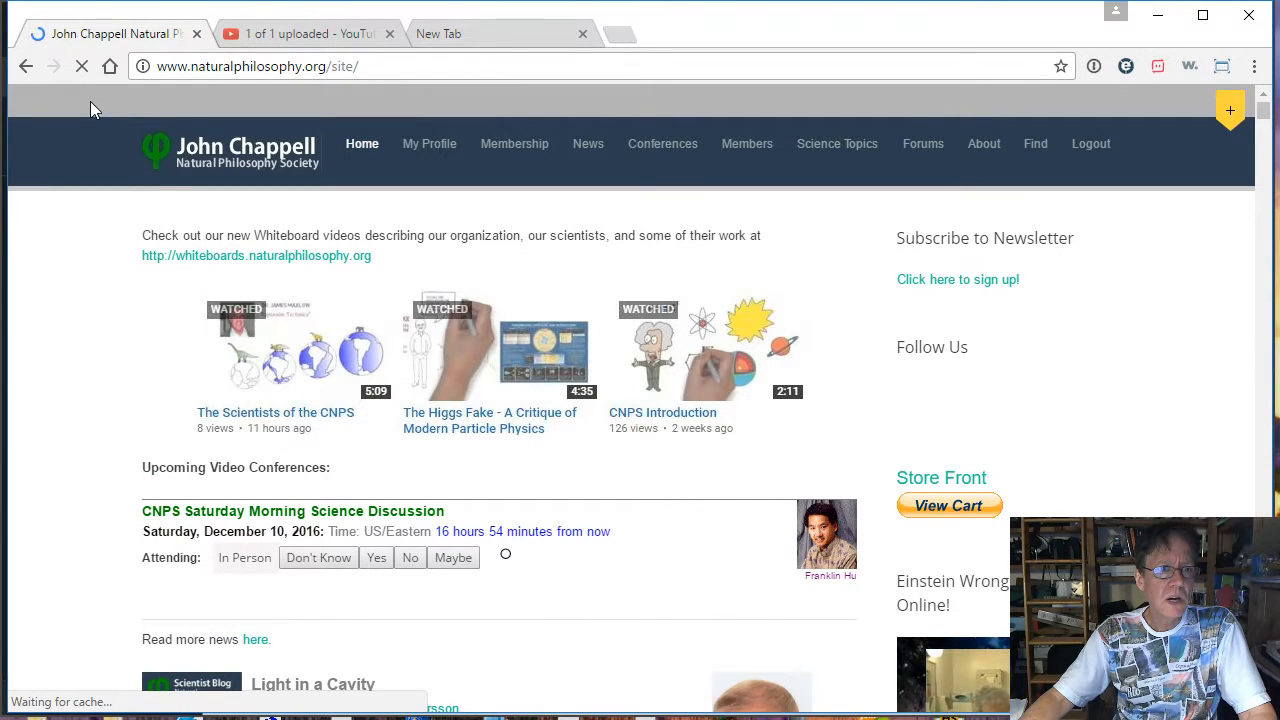
# Go to the John Chappell Natural Philosophy Society site's dashboard and open the Groupum events listing
pyautogui.moveTo(90, 101)
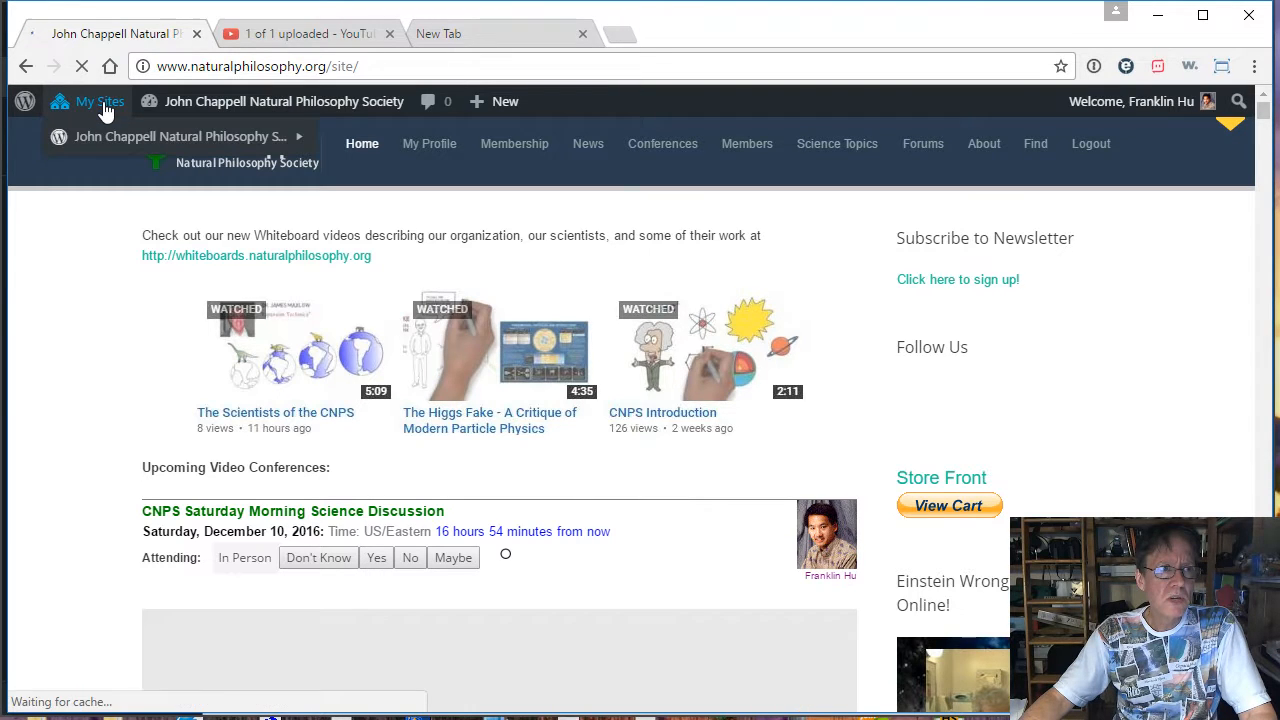
pyautogui.moveTo(107, 140)
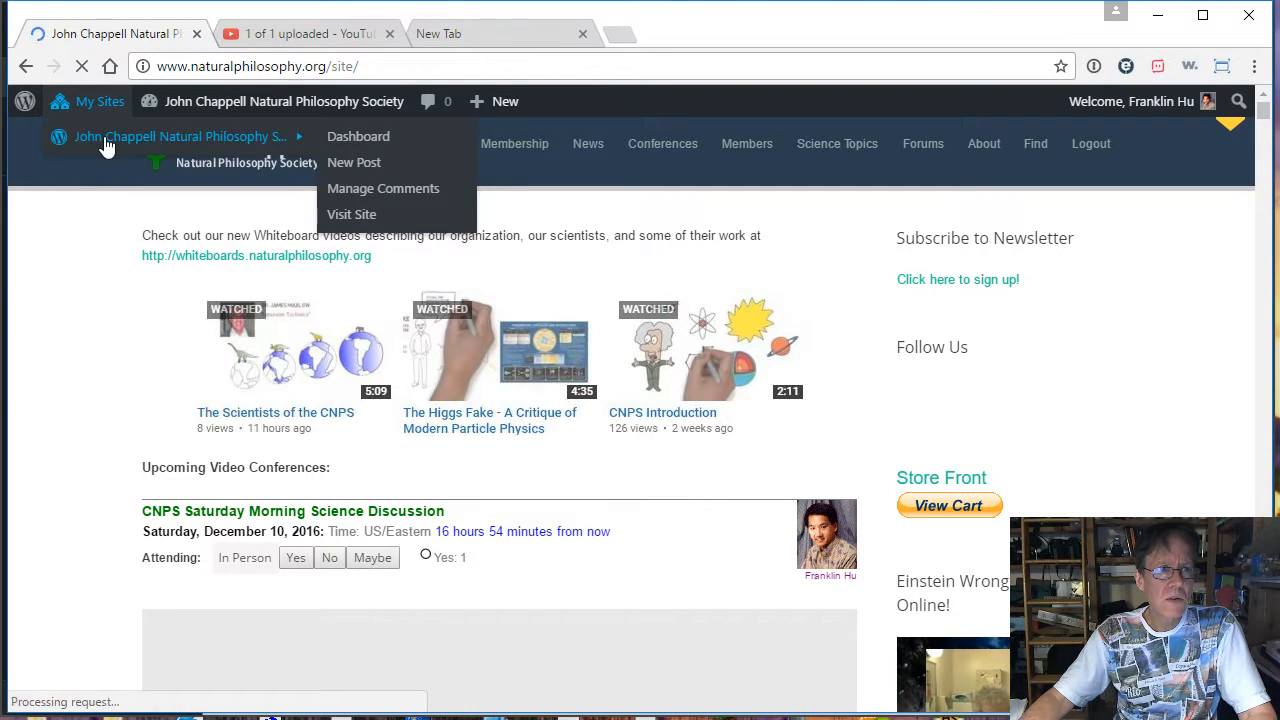
pyautogui.click(351, 150)
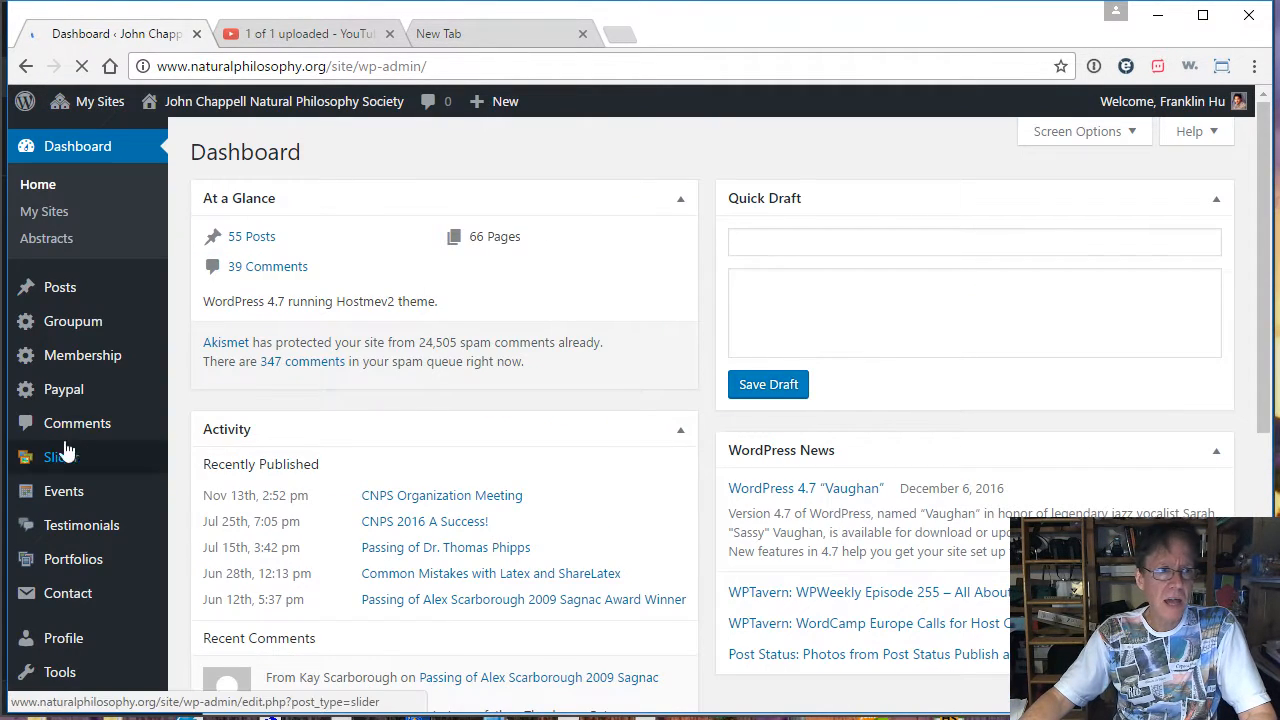
pyautogui.moveTo(82, 325)
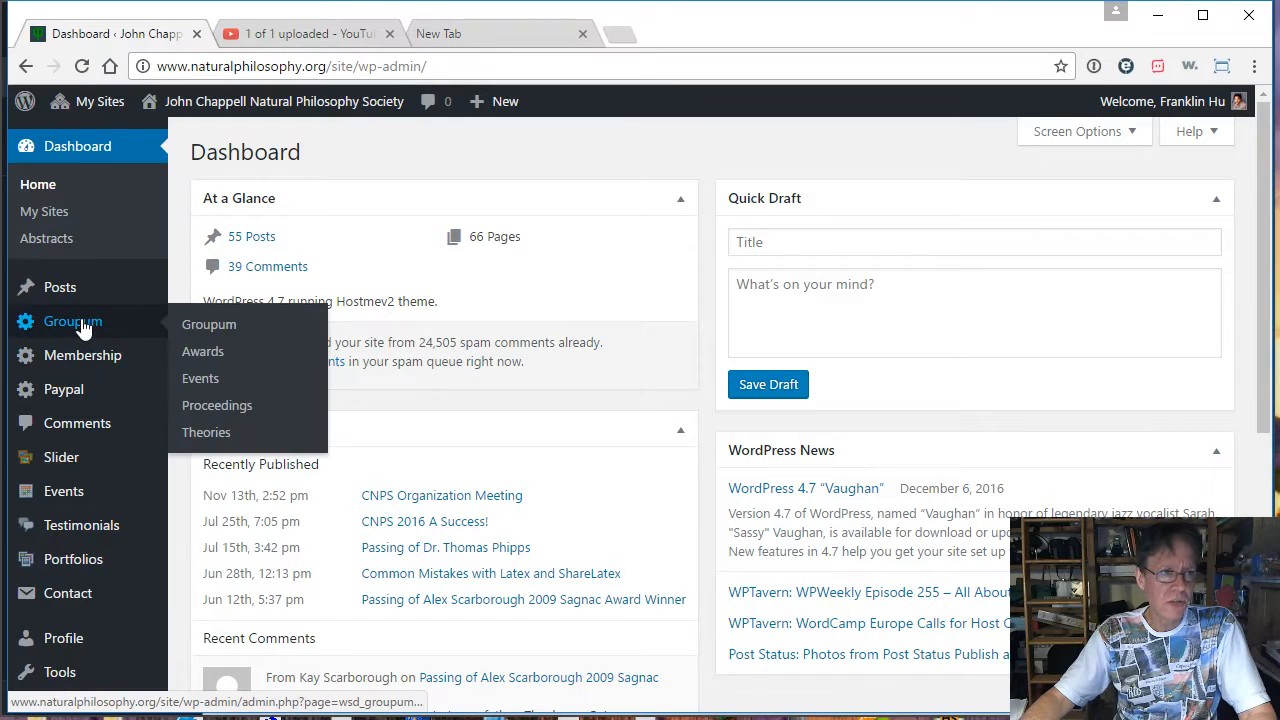
pyautogui.click(200, 380)
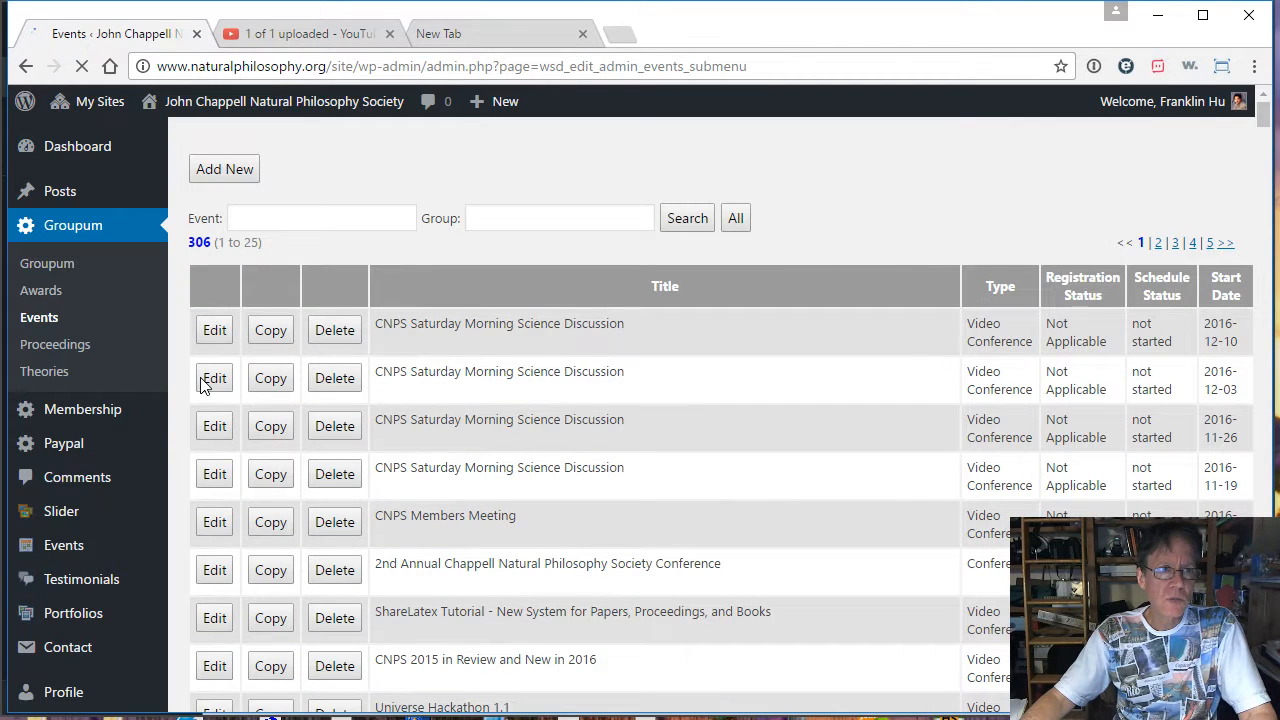
# Open a copy of the 2016-12-10 CNPS Saturday Morning Science Discussion event and correct "and email" to "an email" in its description
pyautogui.click(280, 331)
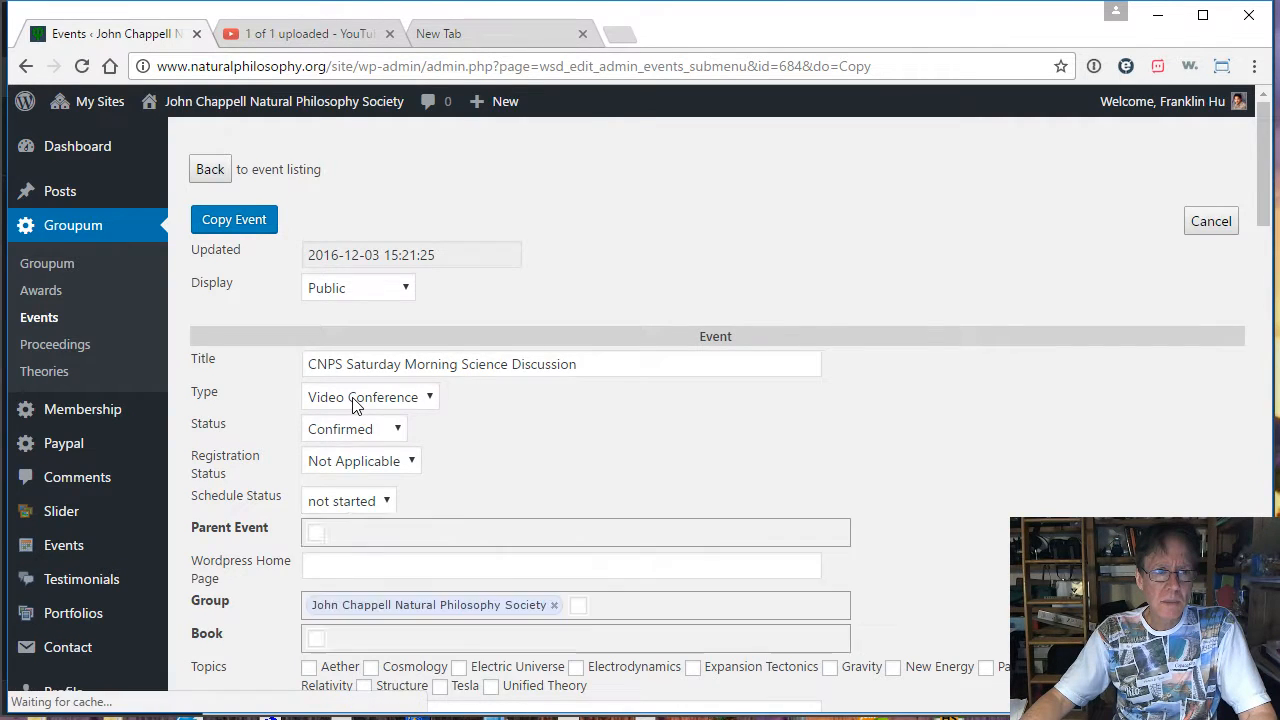
pyautogui.scroll(-5, 352, 404)
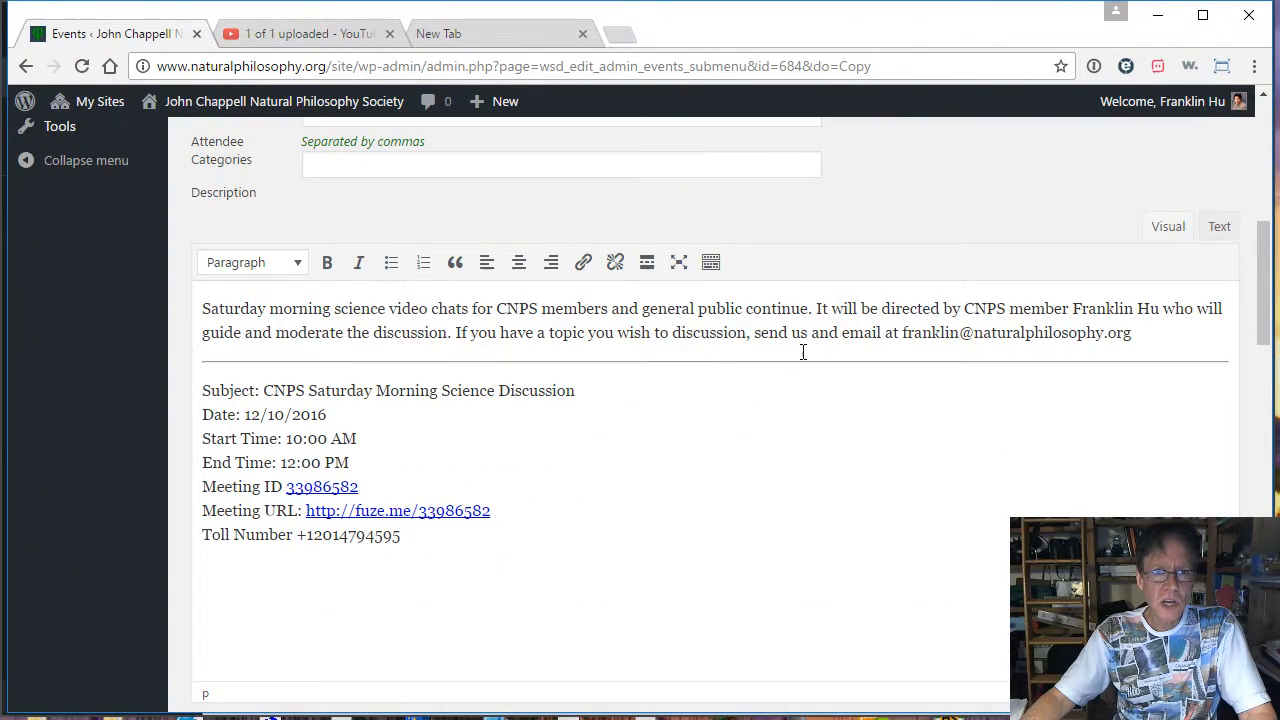
pyautogui.click(840, 332)
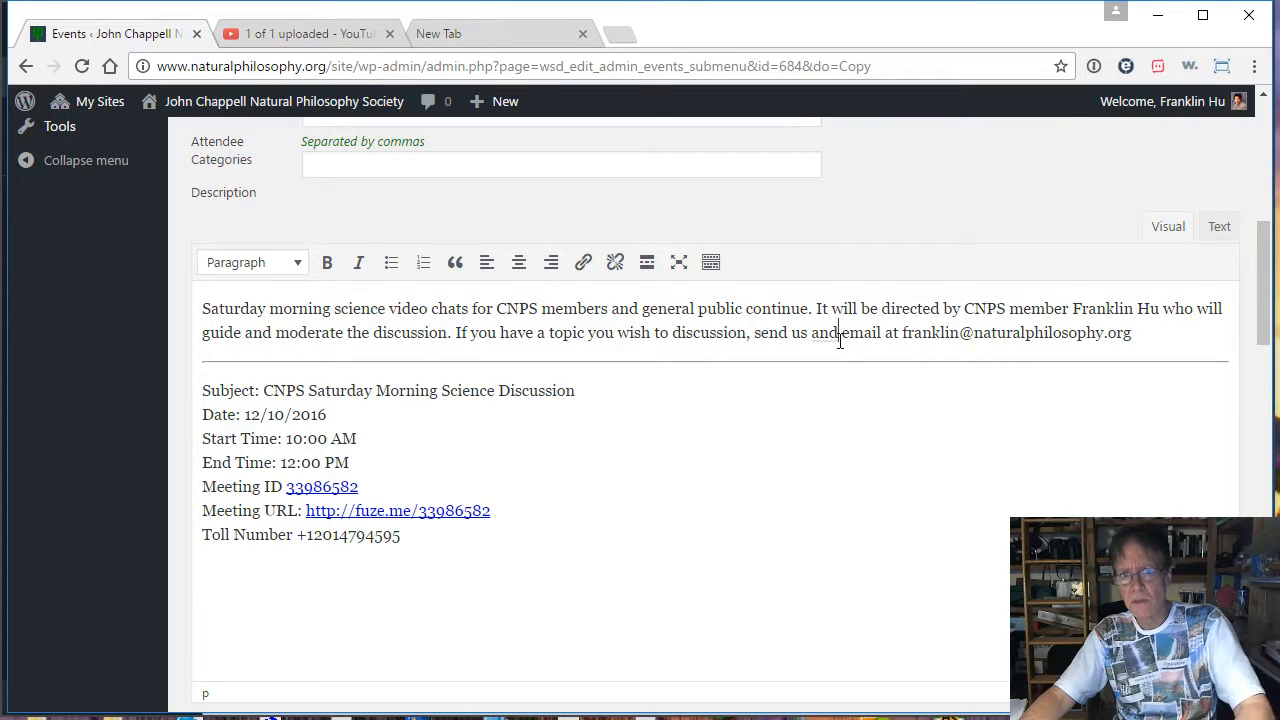
pyautogui.press('BackSpace')
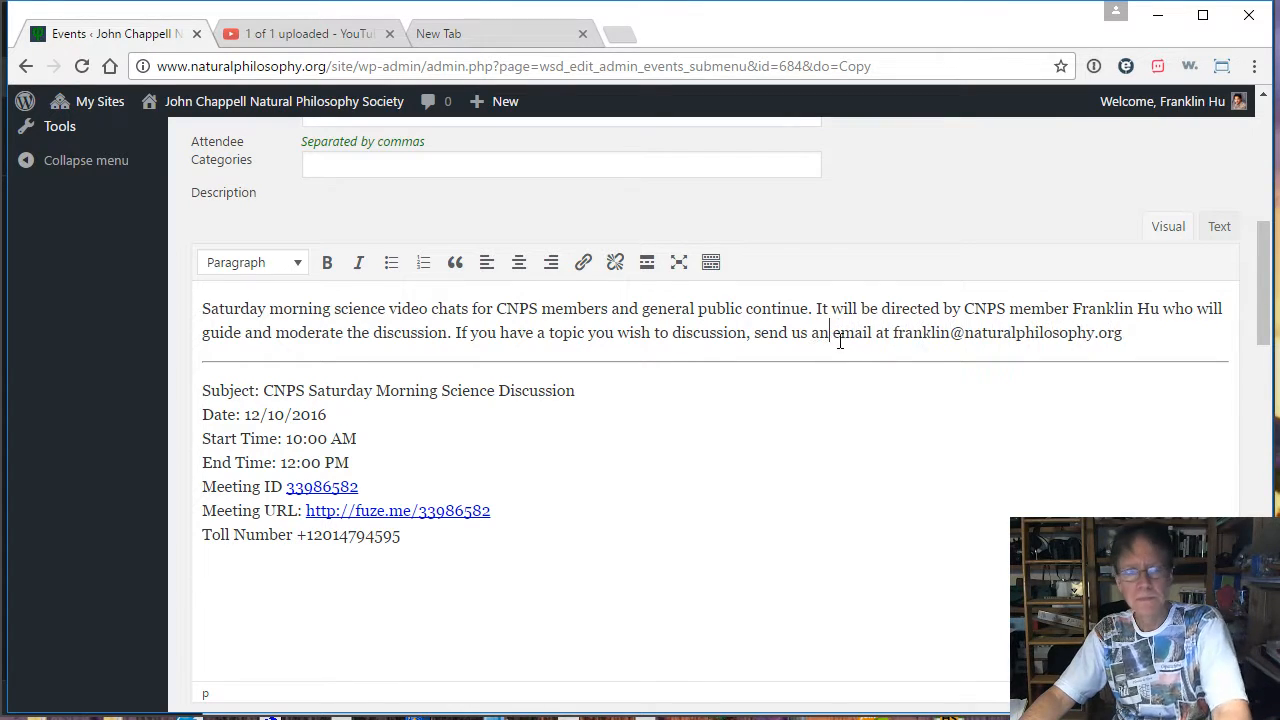
# Set the meeting date in the event description to 12/17/2016
pyautogui.doubleClick(276, 418)
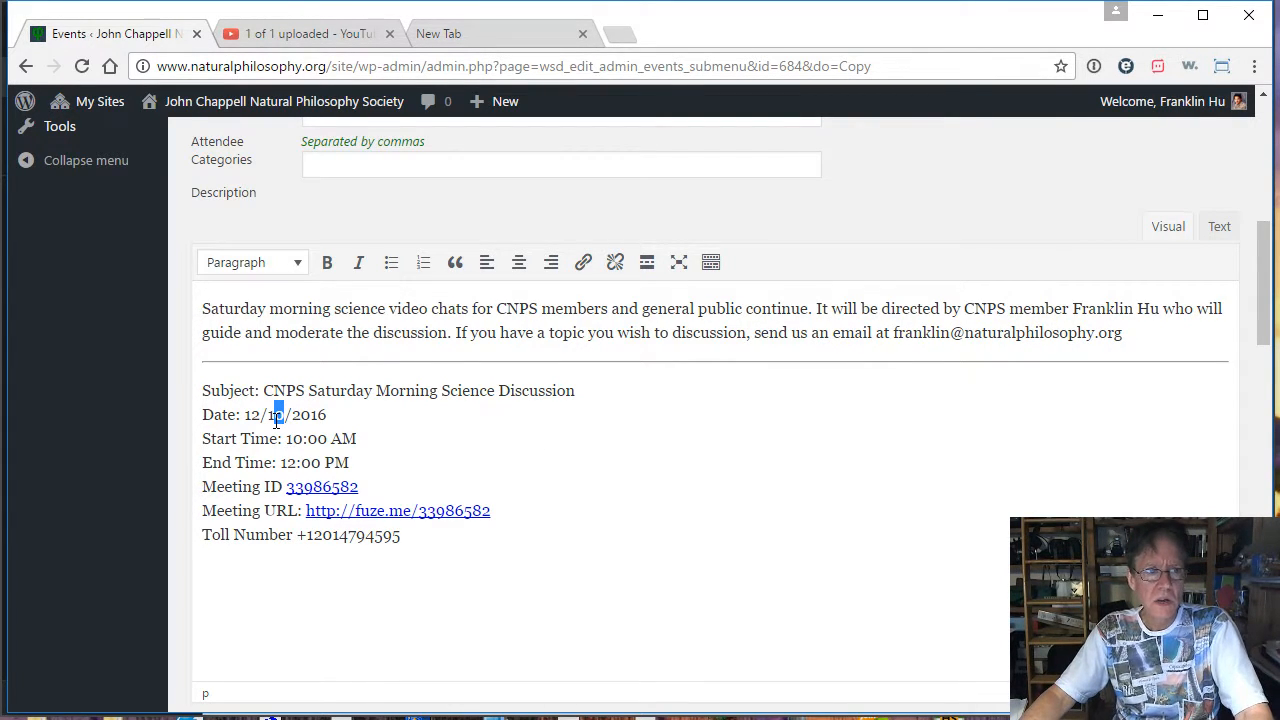
pyautogui.moveTo(418, 540); pyautogui.dragTo(388, 535)
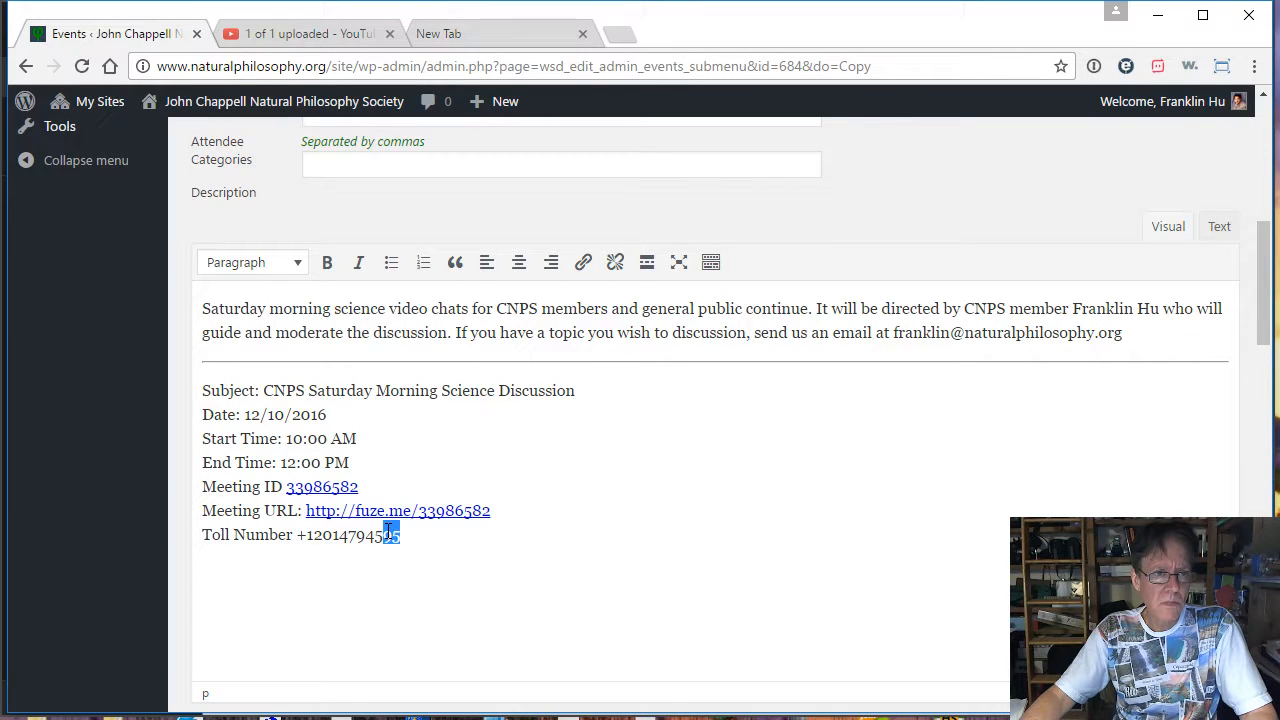
pyautogui.click(289, 416)
pyautogui.doubleClick(273, 418)
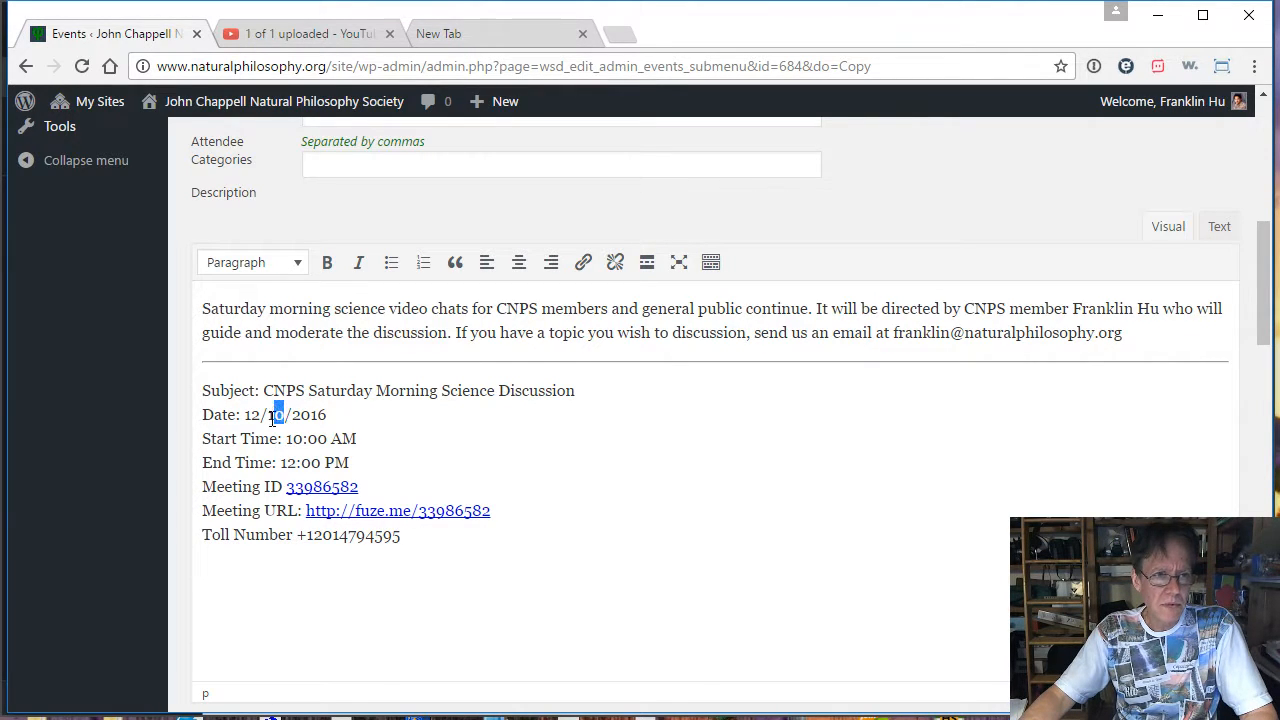
pyautogui.write('17')
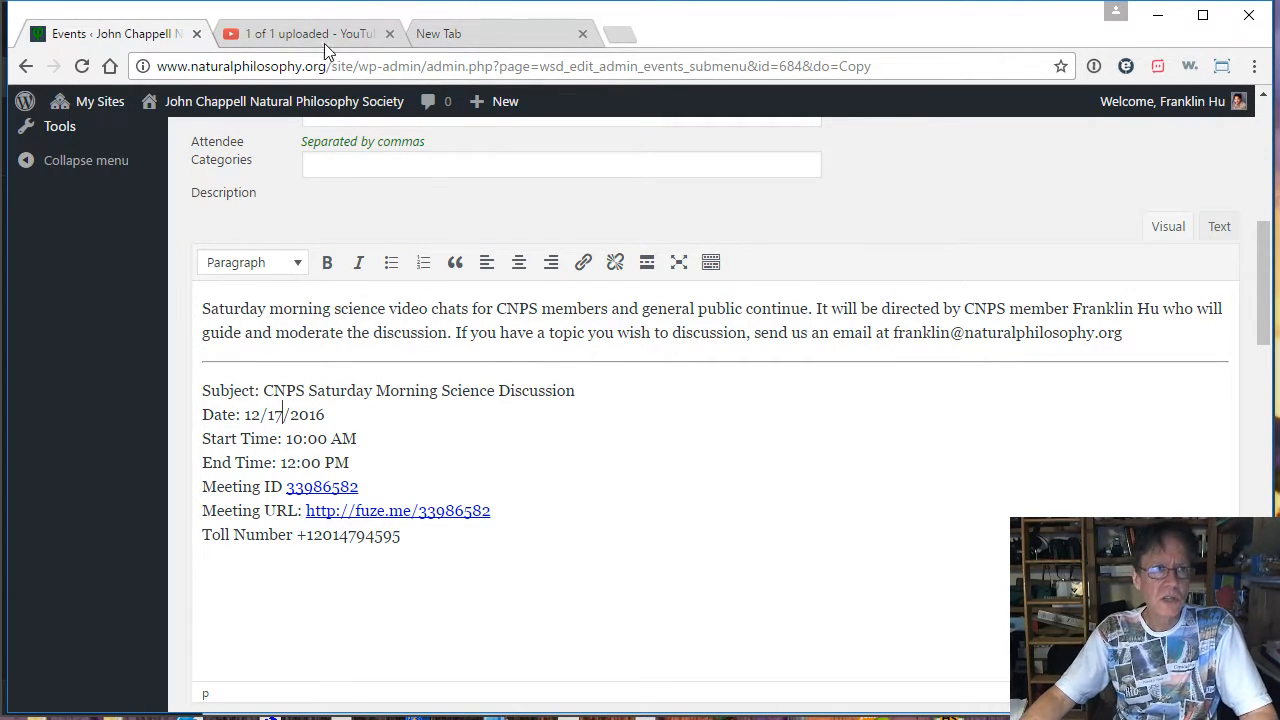
# Switch to Fuze, copy the December 17 meeting's link and return to the event editor in the browser
pyautogui.hotkey('alt', 'Tab')
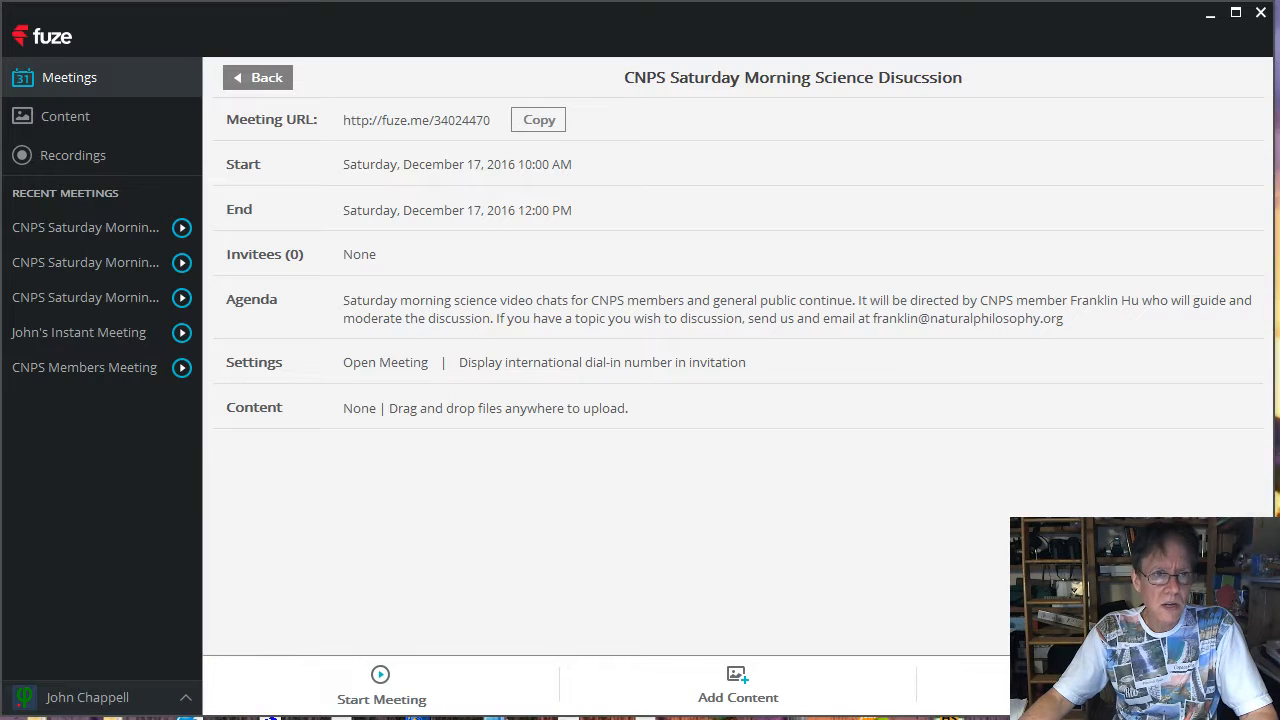
pyautogui.click(532, 121)
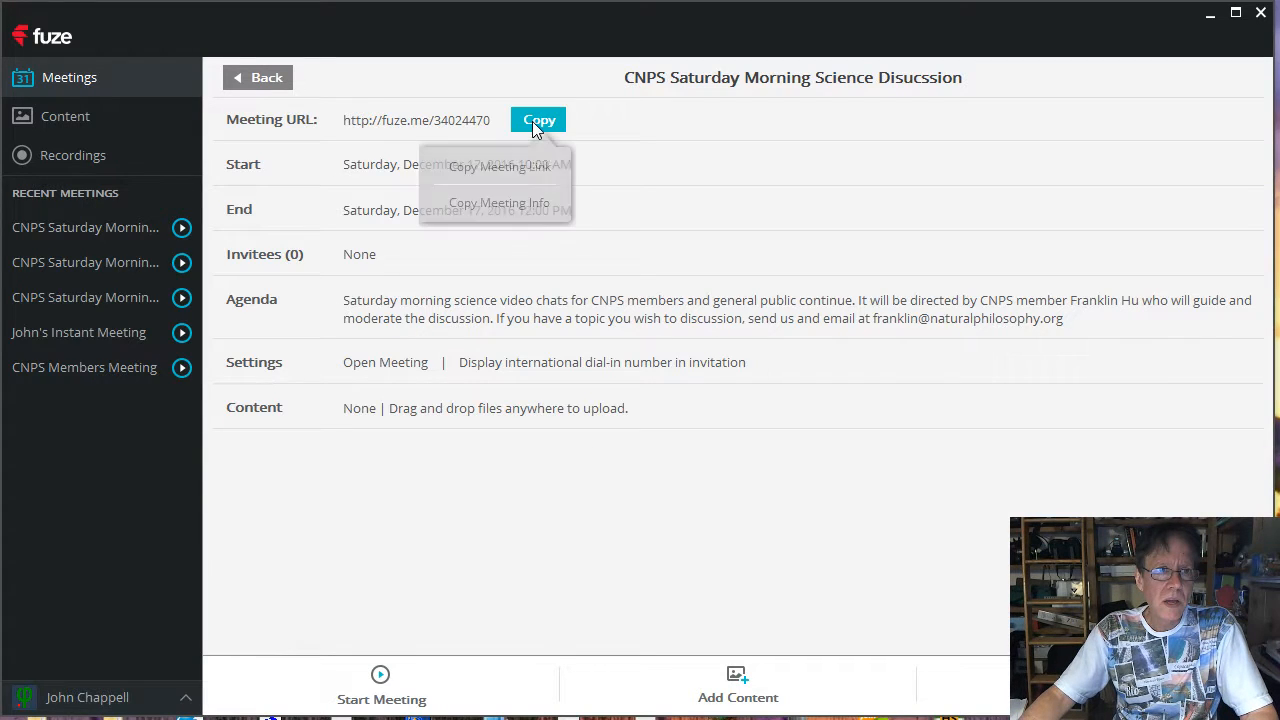
pyautogui.click(504, 174)
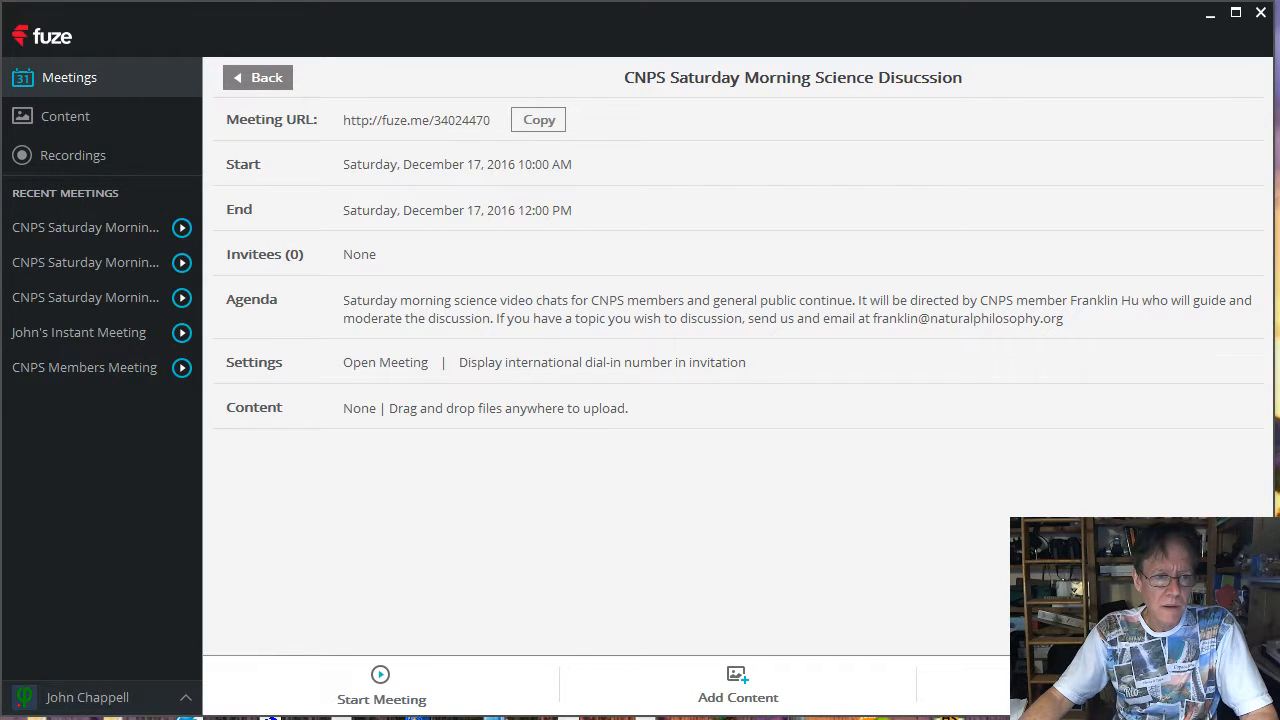
pyautogui.hotkey('alt', 'Tab')
# Try to paste the copied link over the description's meeting URL, and open the link's target to check it
pyautogui.moveTo(491, 510); pyautogui.dragTo(307, 516)
pyautogui.hotkey('ctrl', 'v')
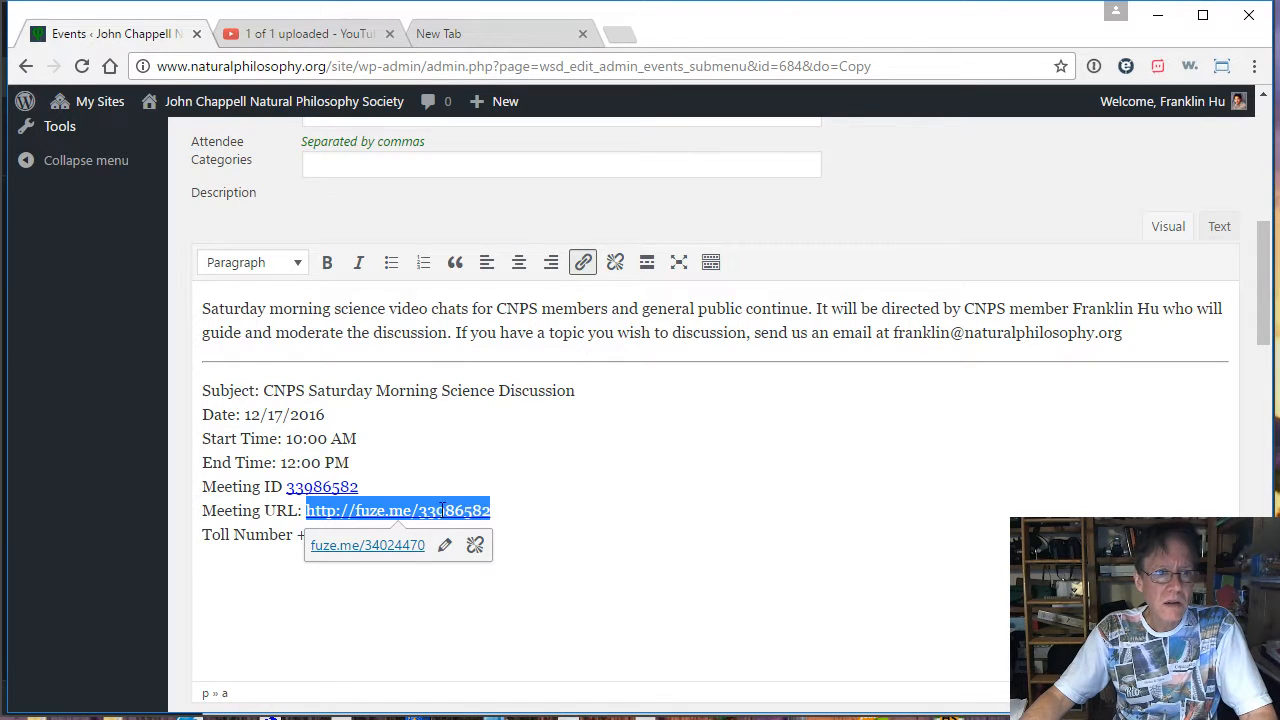
pyautogui.click(405, 552)
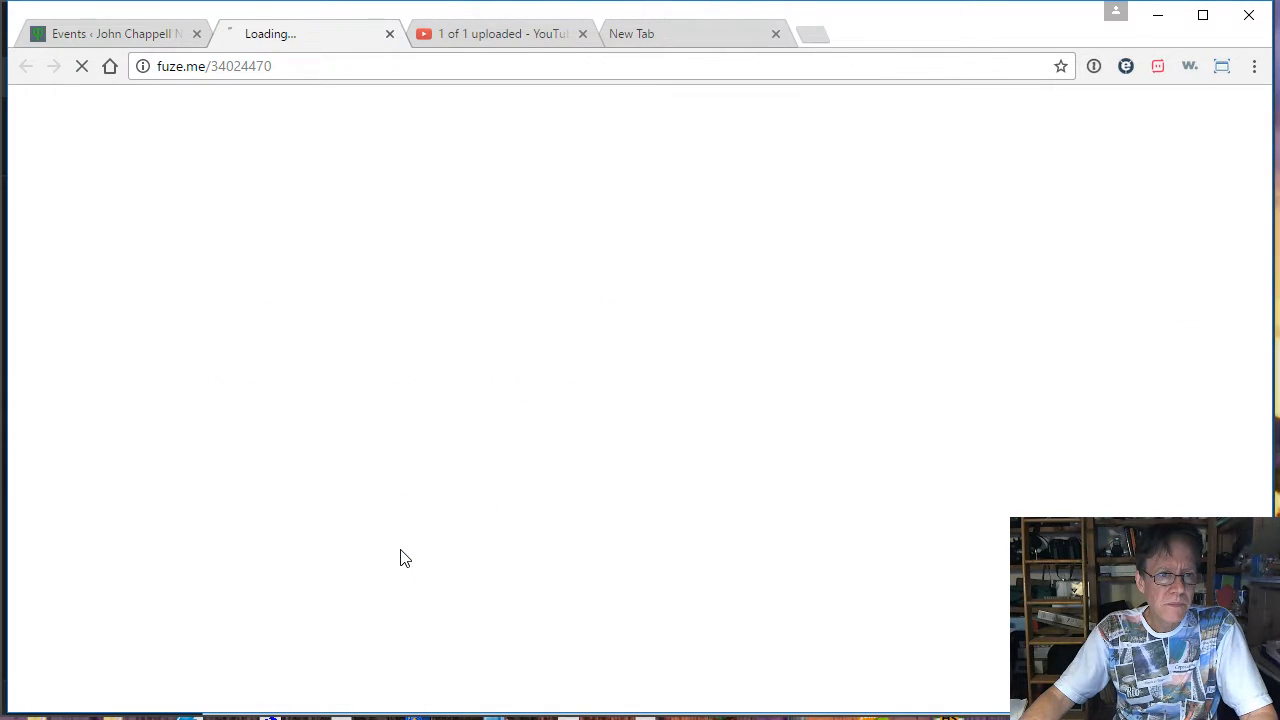
pyautogui.hotkey('ctrl', 'shift', 'Tab')
pyautogui.click(414, 486)
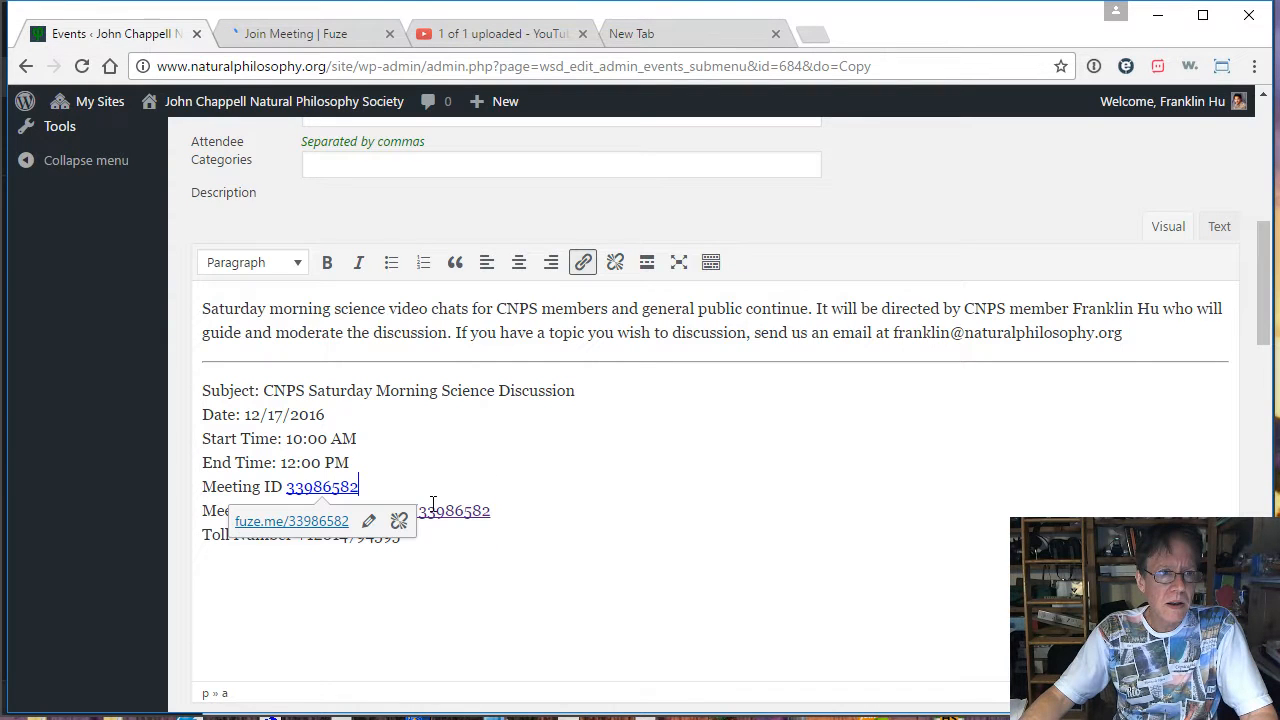
pyautogui.press('Down')
pyautogui.press('End')
pyautogui.press('BackSpace')
pyautogui.press('BackSpace')
pyautogui.press('BackSpace')
pyautogui.press('BackSpace')
pyautogui.press('BackSpace')
pyautogui.press('BackSpace')
pyautogui.press('BackSpace')
pyautogui.press('BackSpace')
pyautogui.press('BackSpace')
pyautogui.press('BackSpace')
pyautogui.press('BackSpace')
pyautogui.press('BackSpace')
pyautogui.press('BackSpace')
pyautogui.press('BackSpace')
pyautogui.press('BackSpace')
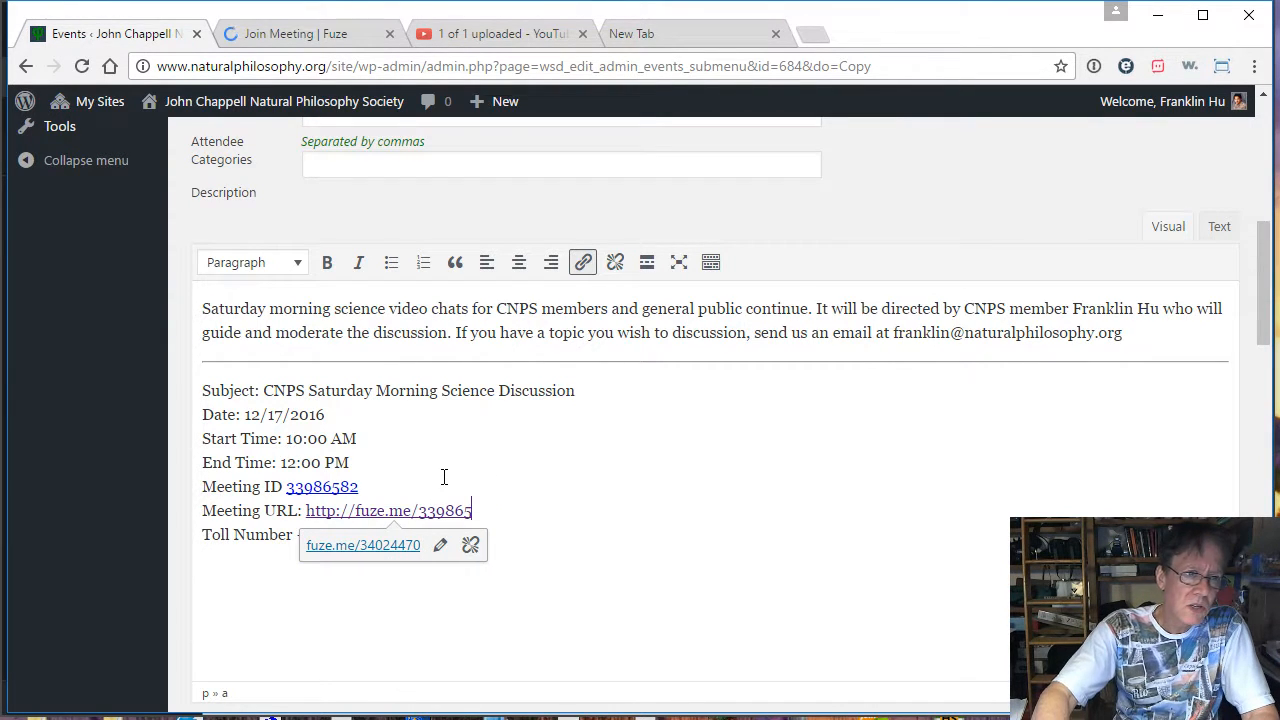
pyautogui.press('BackSpace')
pyautogui.press('BackSpace')
pyautogui.press('BackSpace')
pyautogui.press('BackSpace')
pyautogui.press('BackSpace')
pyautogui.press('BackSpace')
pyautogui.press('BackSpace')
pyautogui.press('BackSpace')
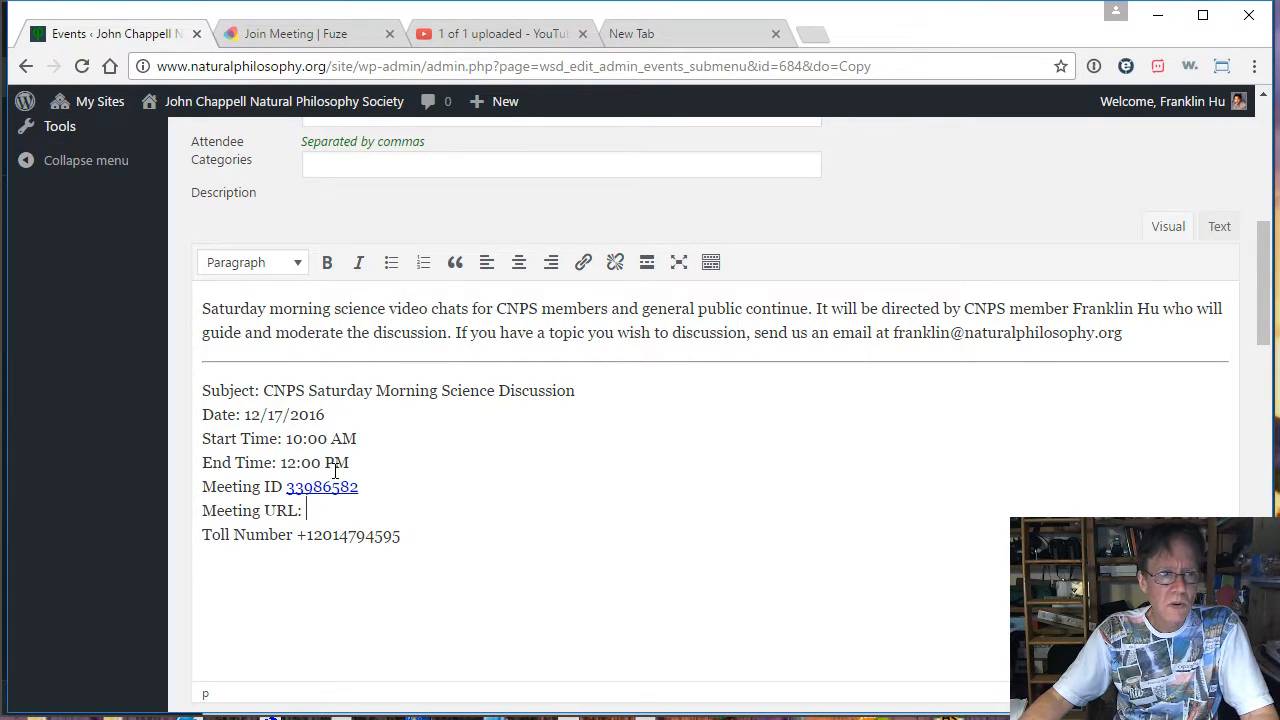
pyautogui.hotkey('ctrl', 'v')
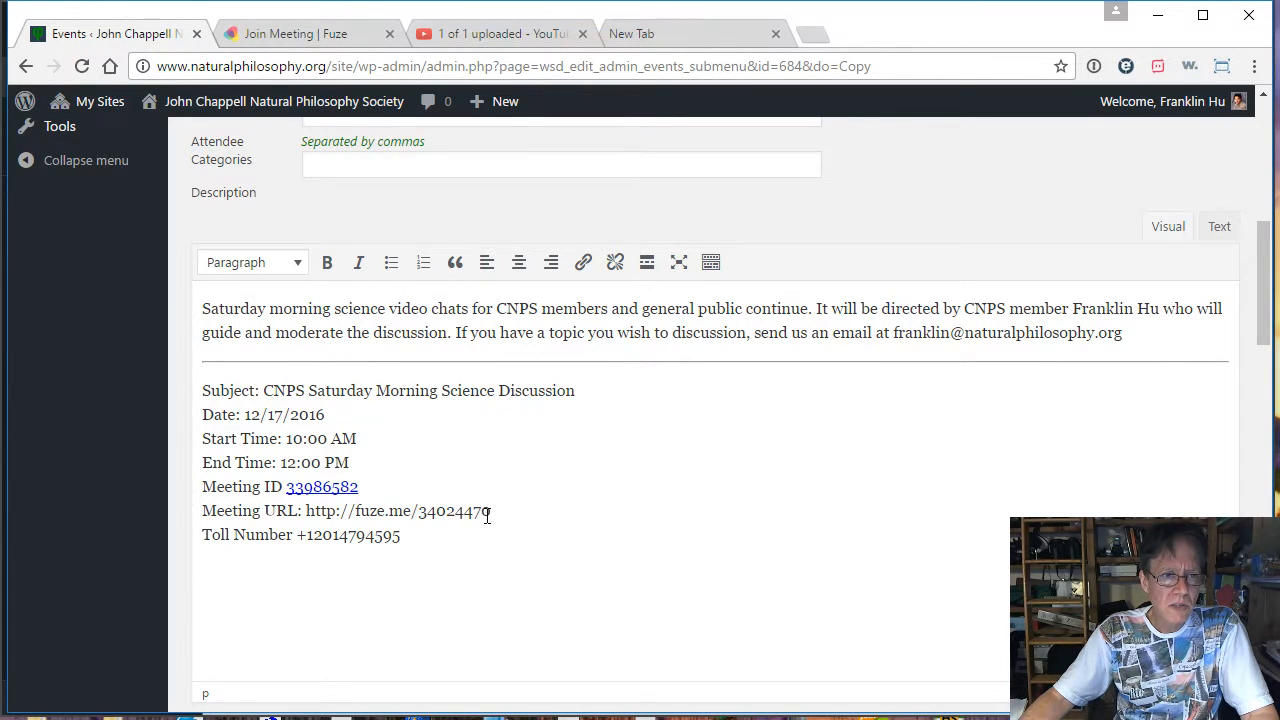
# Copy the number from the end of the new meeting URL and replace the old meeting ID with 34024470
pyautogui.moveTo(491, 511); pyautogui.dragTo(421, 516)
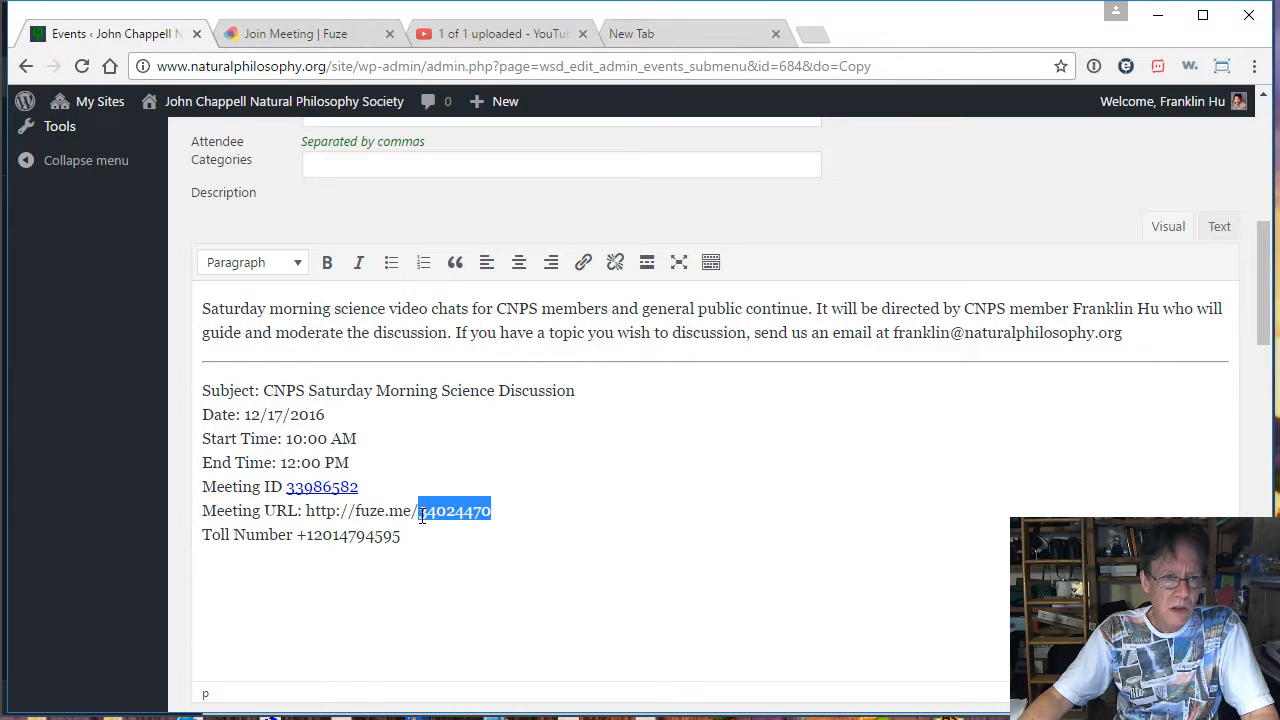
pyautogui.click(361, 488)
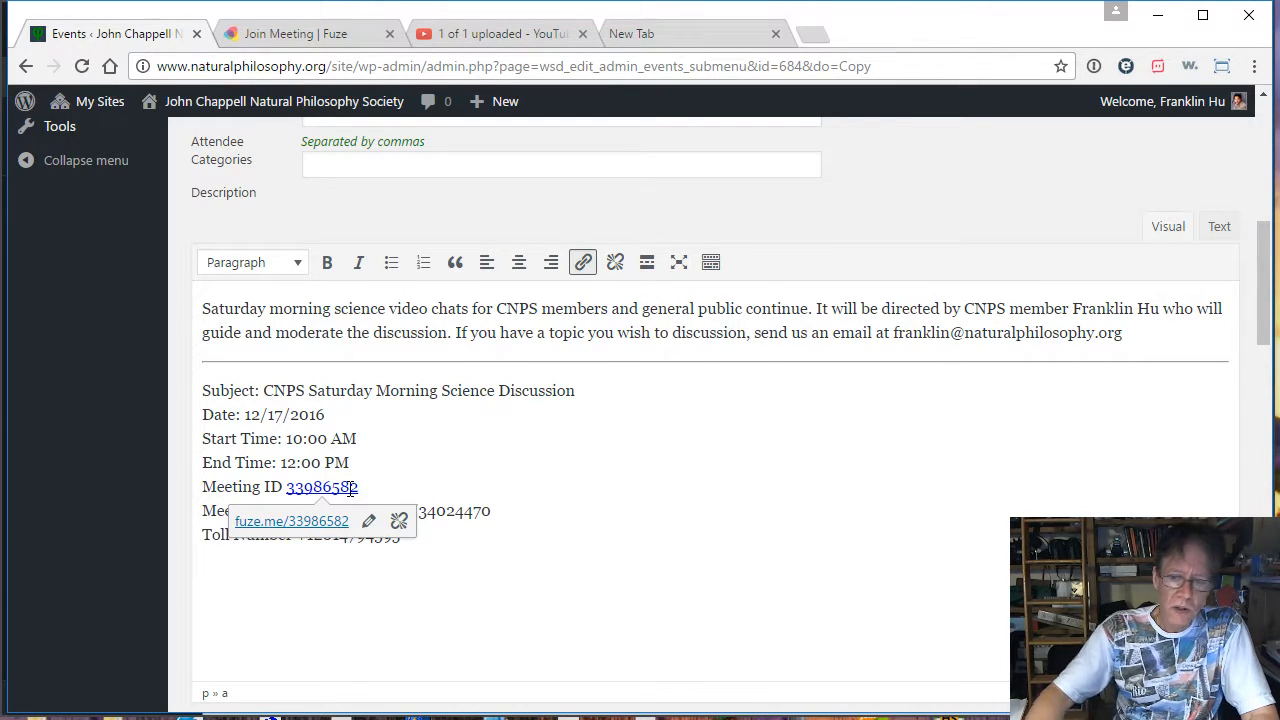
pyautogui.press('BackSpace')
pyautogui.press('BackSpace')
pyautogui.press('BackSpace')
pyautogui.press('BackSpace')
pyautogui.press('BackSpace')
pyautogui.press('BackSpace')
pyautogui.press('BackSpace')
pyautogui.press('BackSpace')
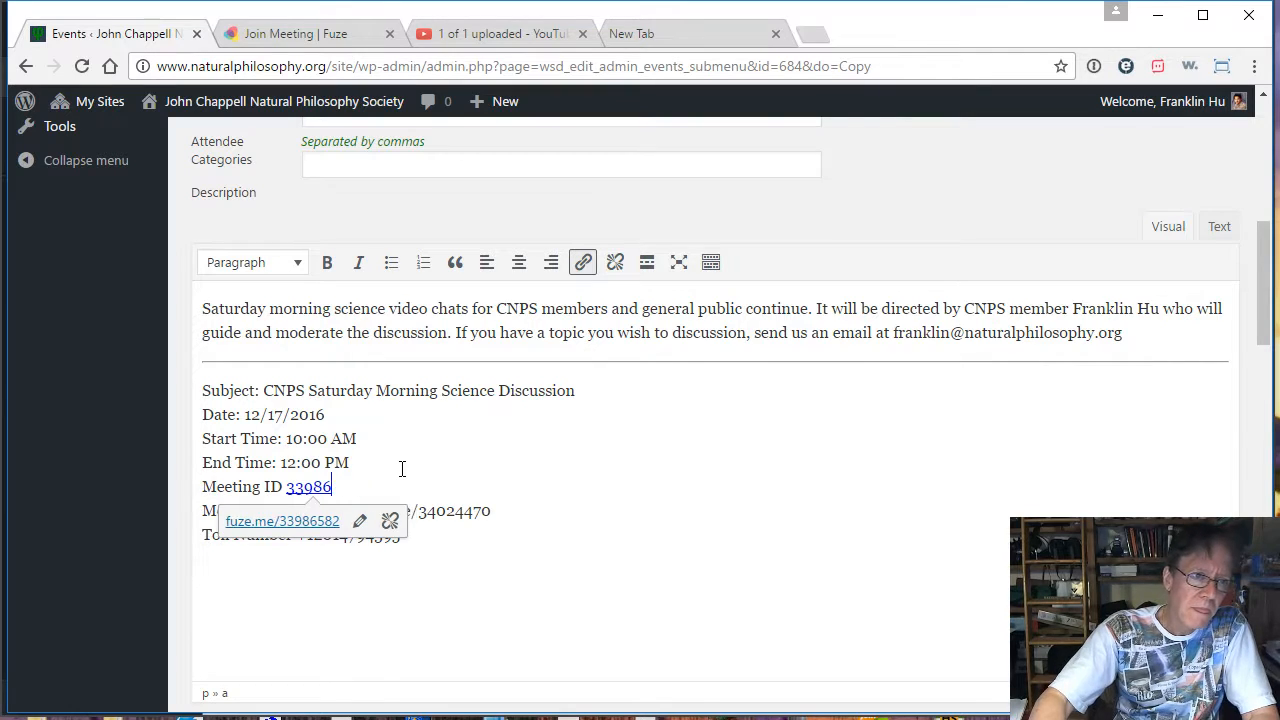
pyautogui.hotkey('ctrl', 'v')
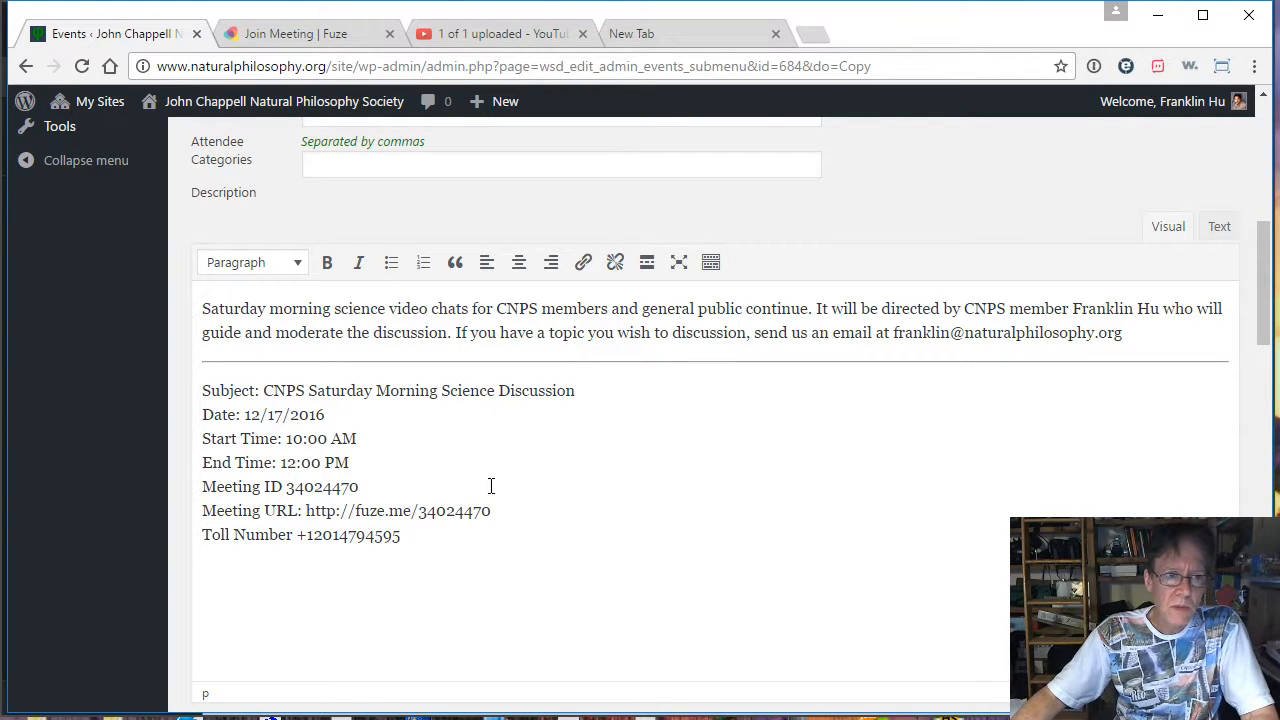
# Try to hyperlink the meeting URL text using the copied meeting number, and undo the pasted entry
pyautogui.moveTo(490, 510); pyautogui.dragTo(306, 510)
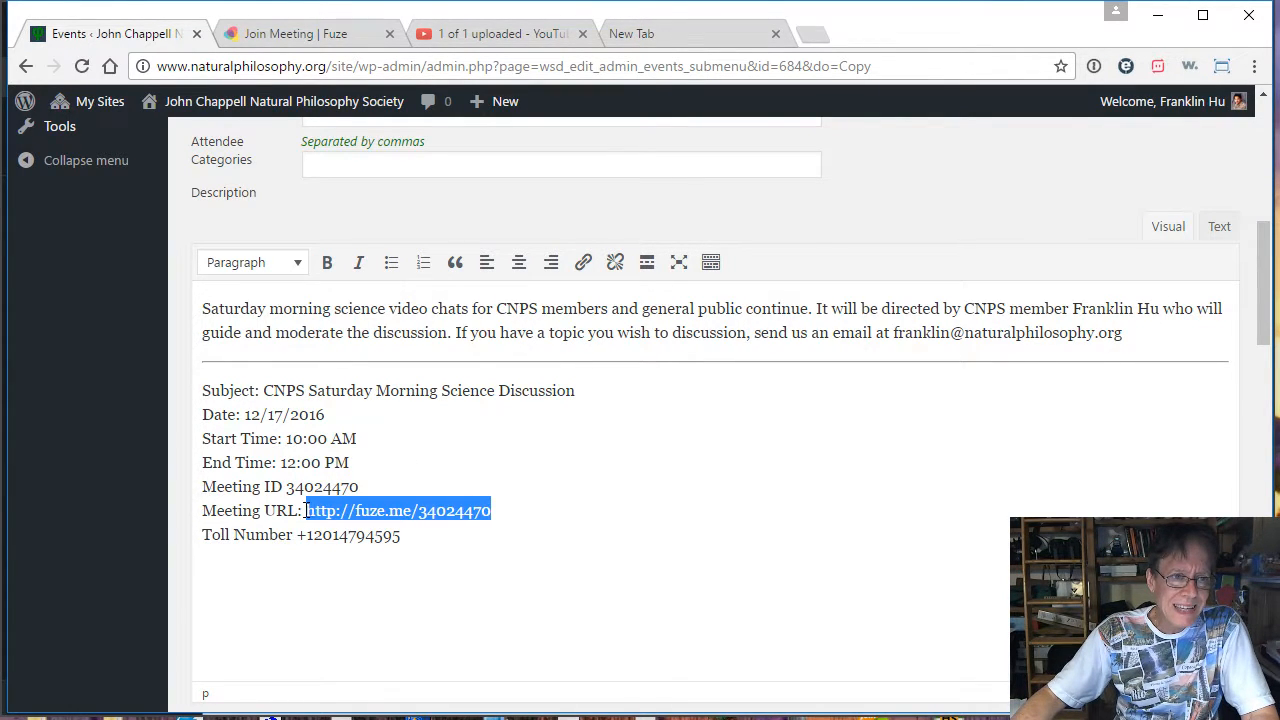
pyautogui.click(583, 262)
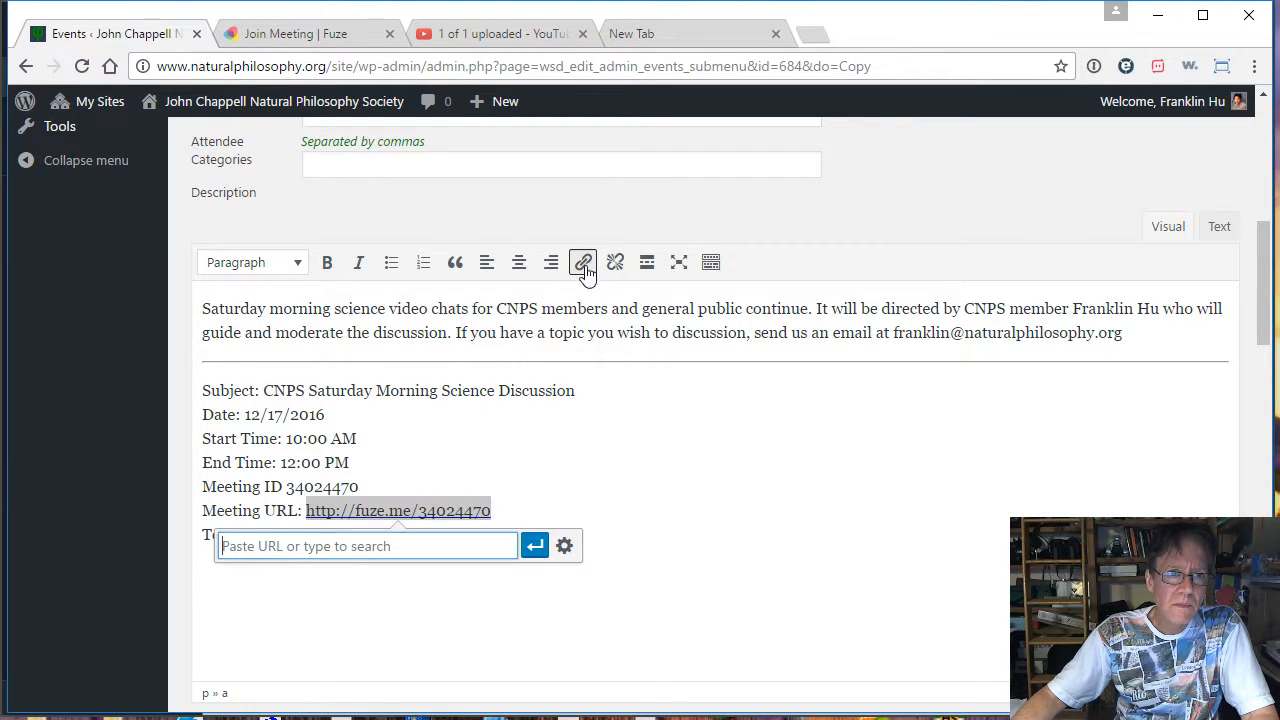
pyautogui.hotkey('ctrl', 'v')
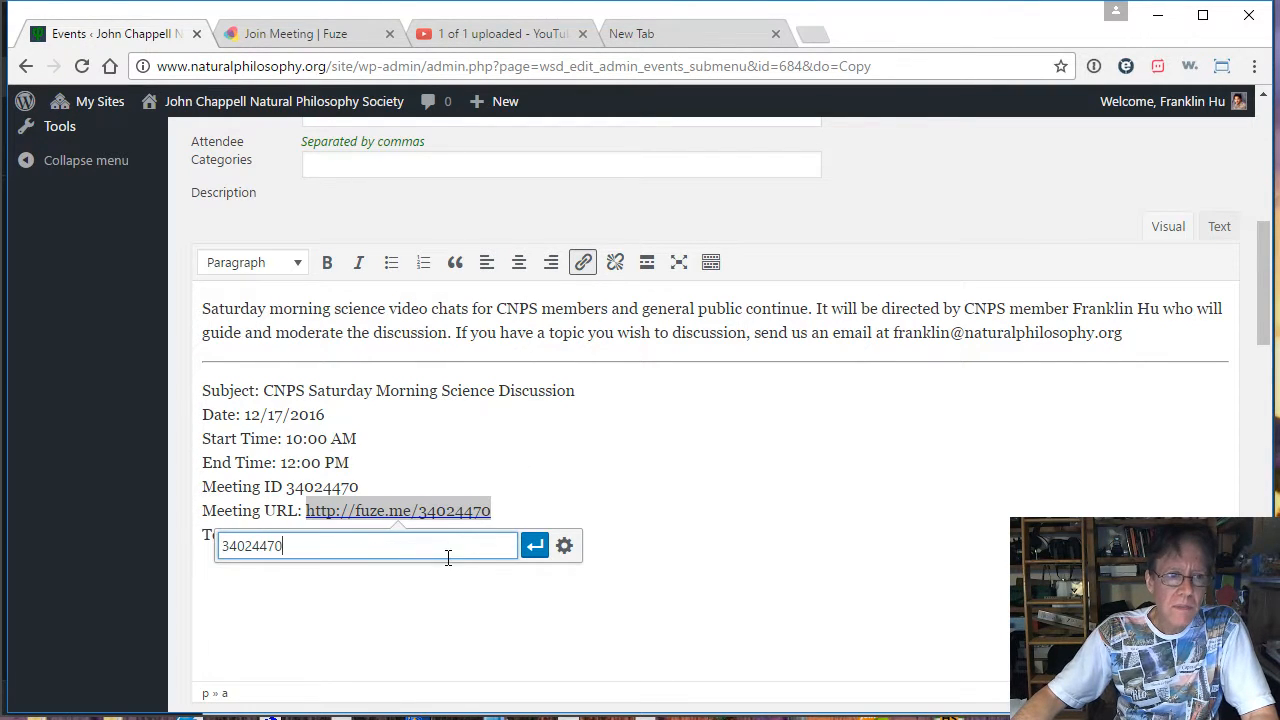
pyautogui.hotkey('ctrl', 'z')
pyautogui.moveTo(486, 511); pyautogui.dragTo(463, 511)
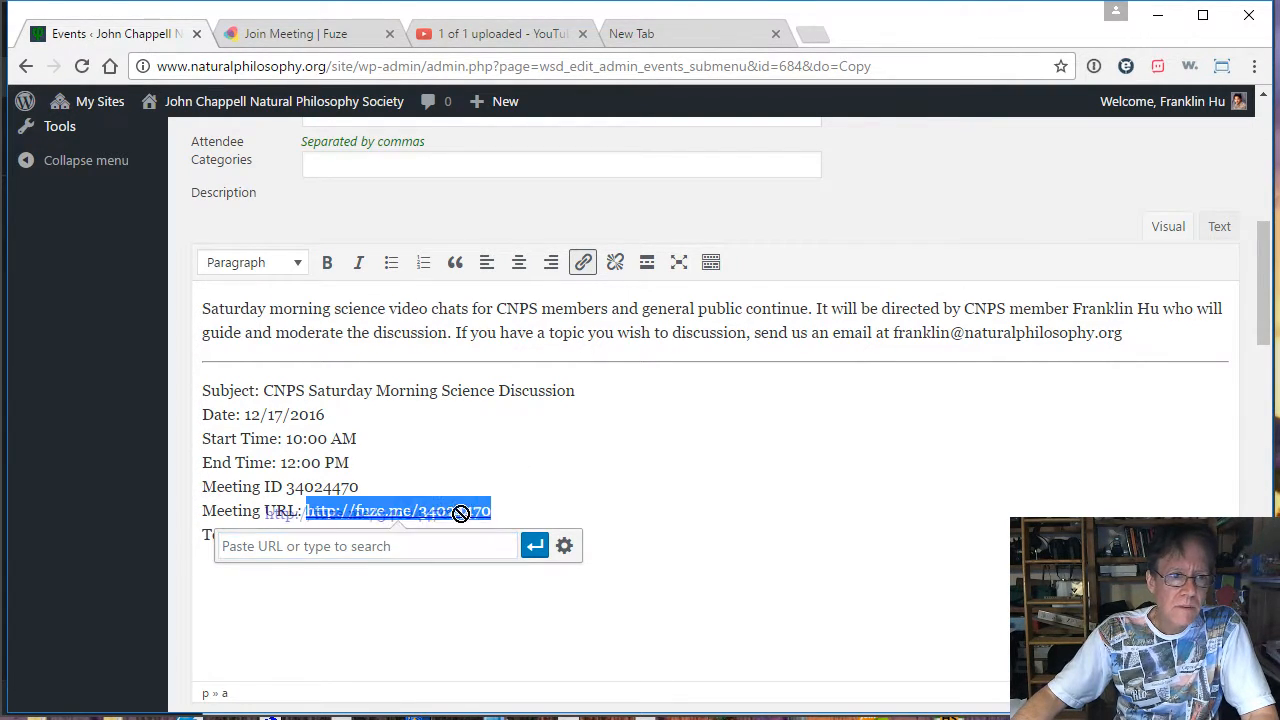
pyautogui.click(500, 510)
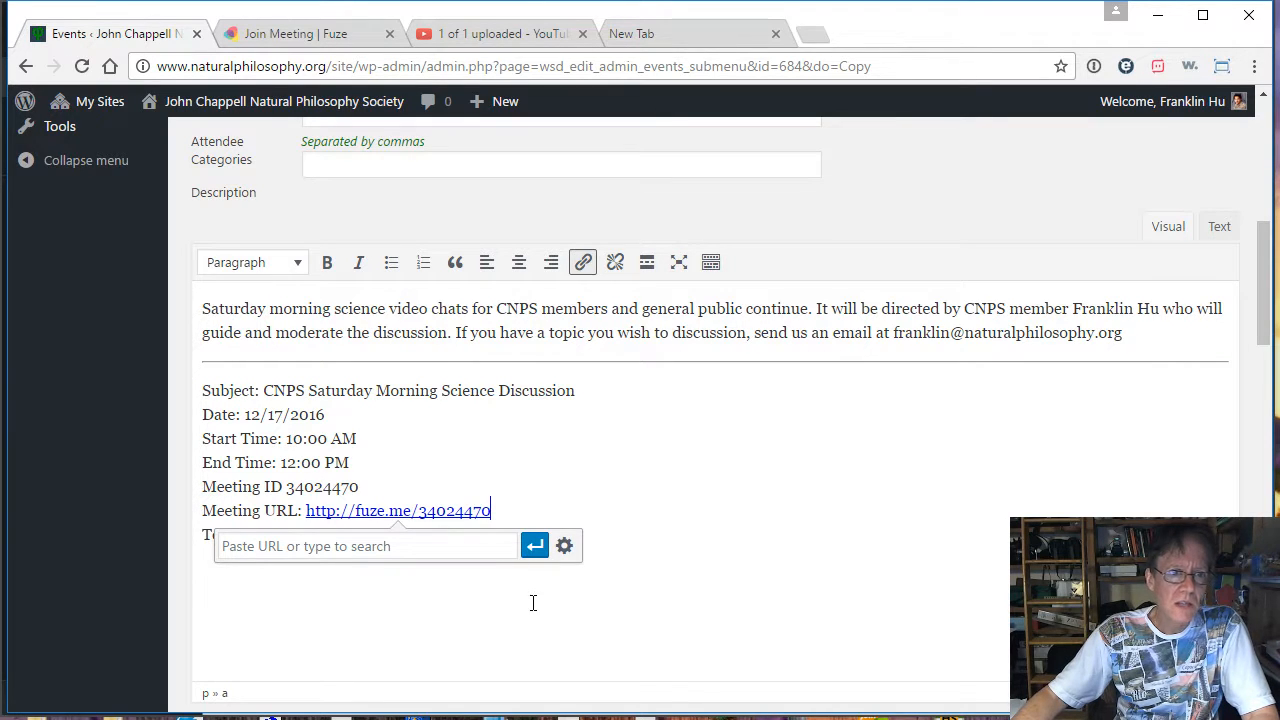
pyautogui.click(566, 497)
# Try again to insert a link on the meeting URL text by pasting and applying the clipboard content
pyautogui.click(489, 511)
pyautogui.moveTo(489, 511); pyautogui.dragTo(308, 516)
pyautogui.click(583, 262)
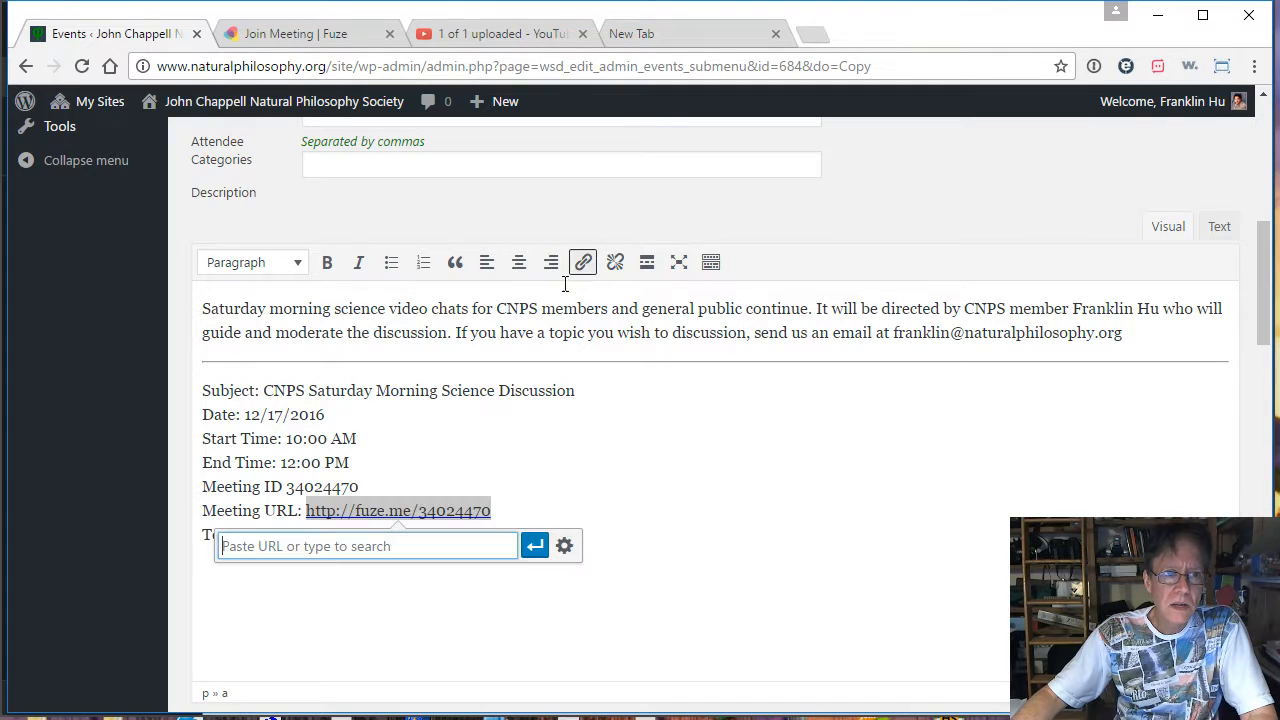
pyautogui.hotkey('ctrl', 'v')
pyautogui.click(531, 555)
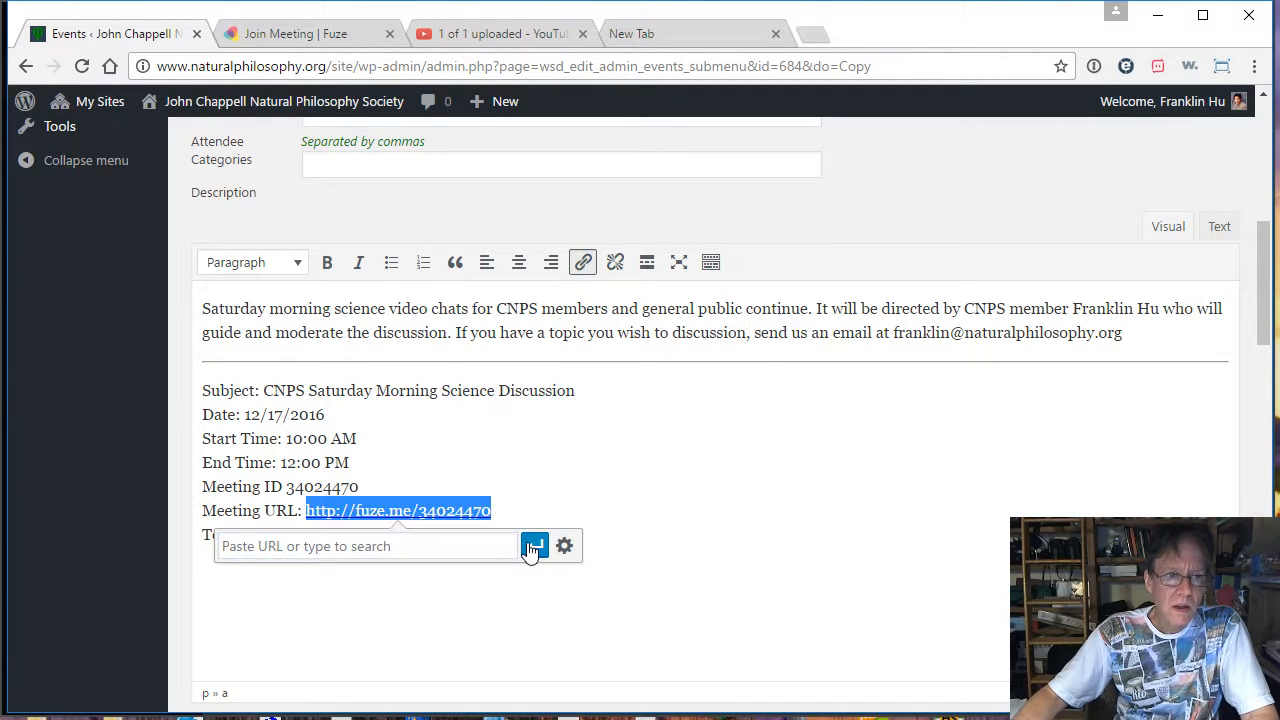
pyautogui.click(466, 552)
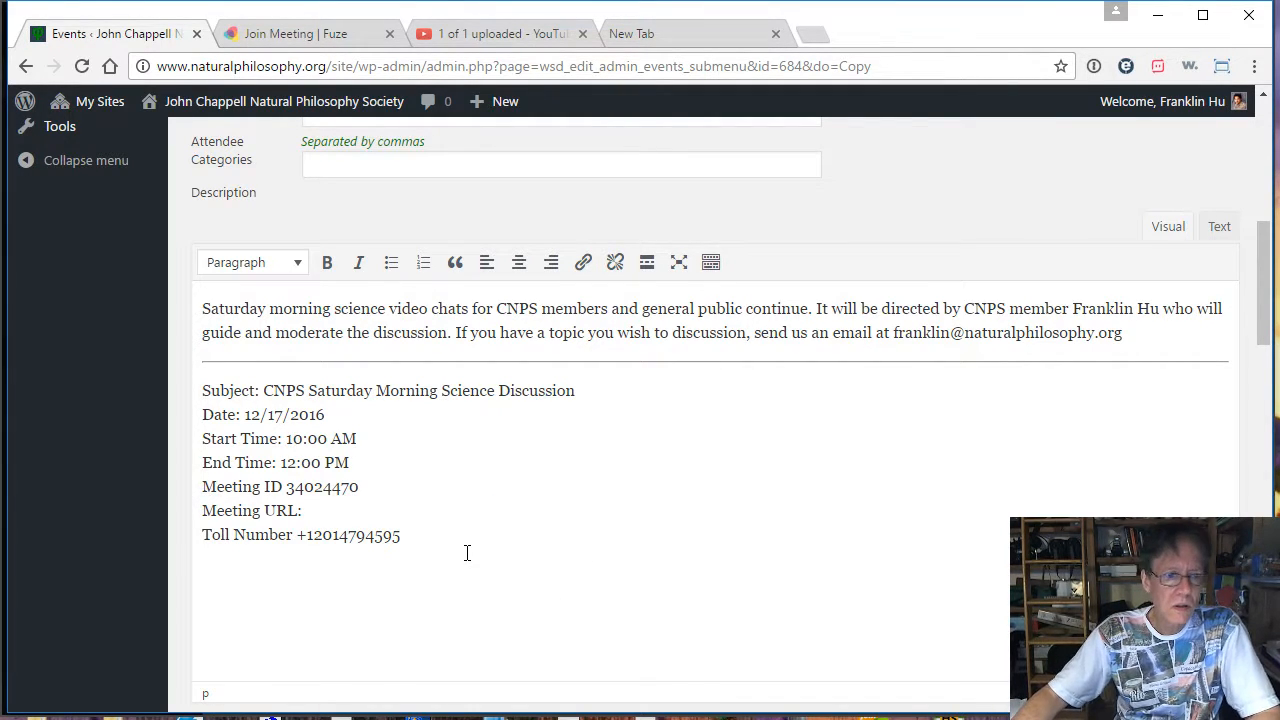
pyautogui.moveTo(494, 511); pyautogui.dragTo(306, 512)
pyautogui.hotkey('ctrl', 'c')
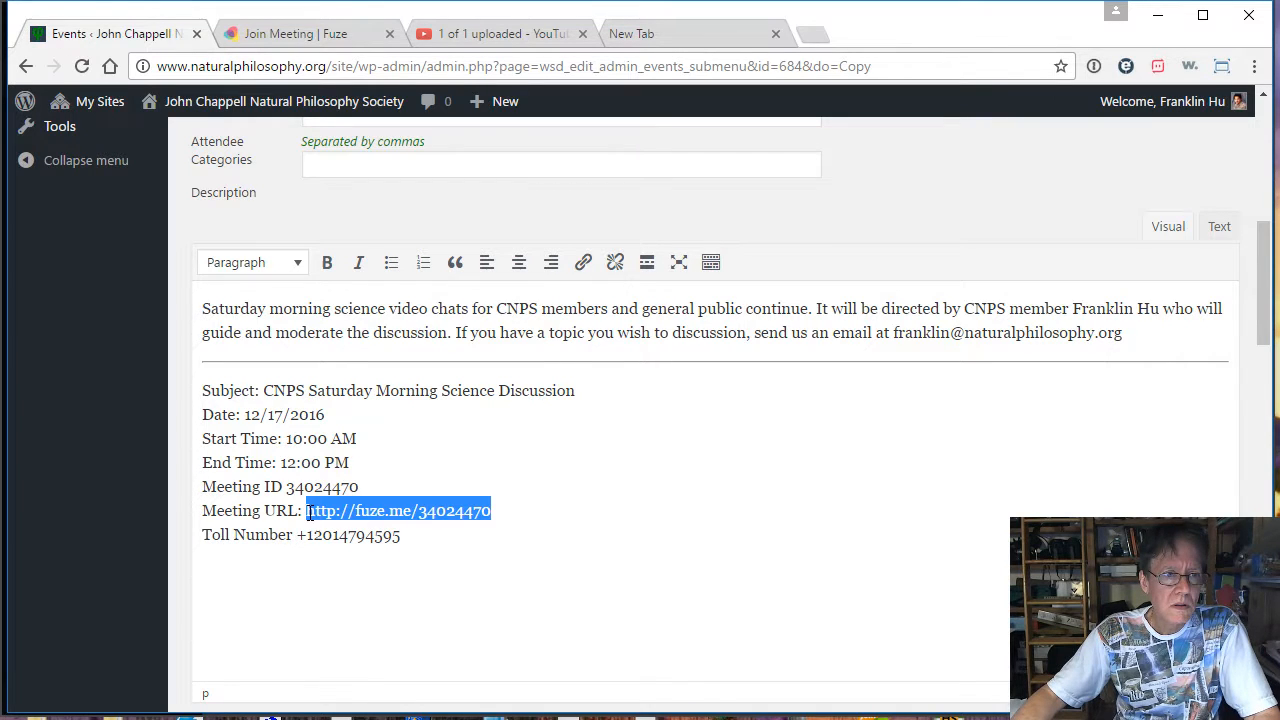
pyautogui.click(583, 262)
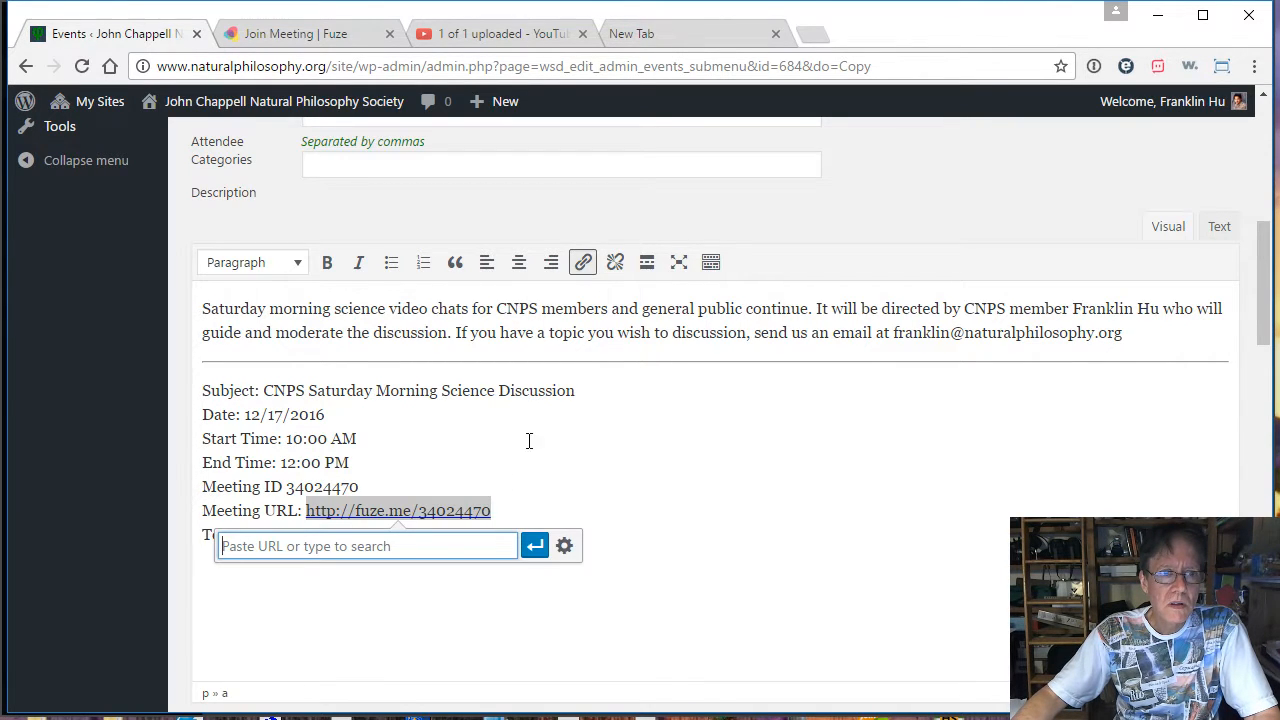
pyautogui.hotkey('ctrl', 'v')
pyautogui.click(535, 545)
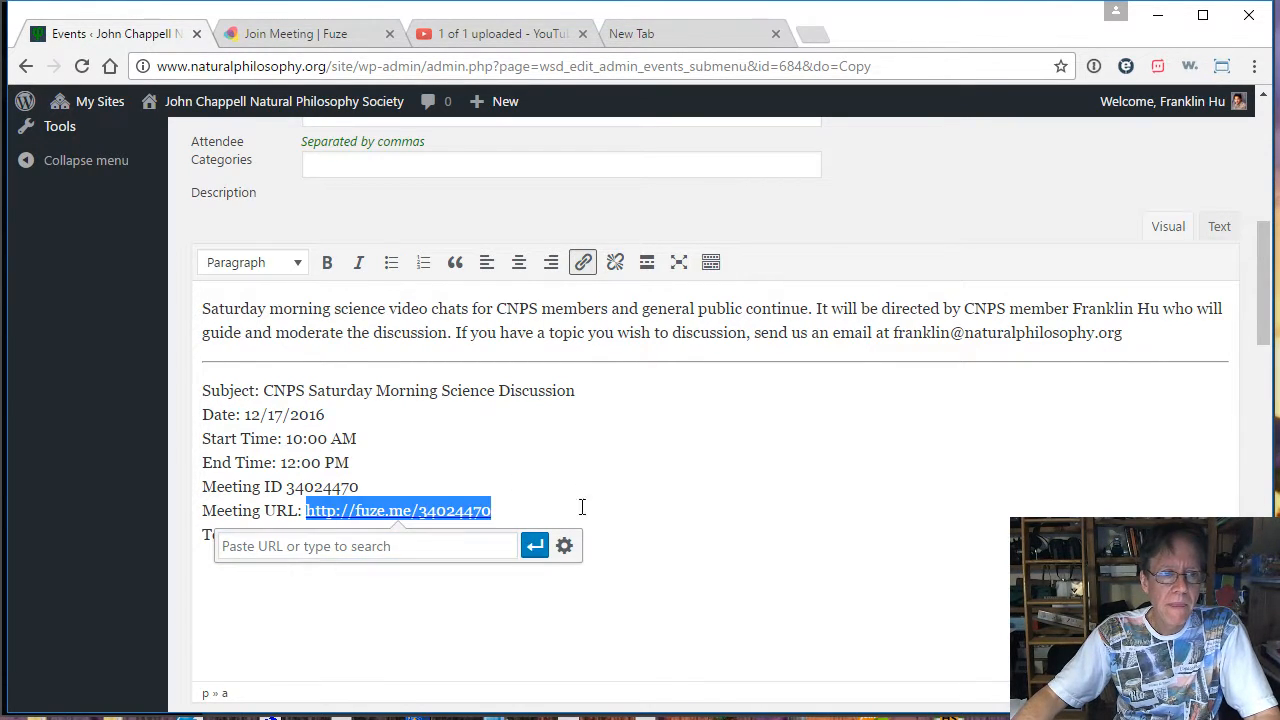
pyautogui.click(540, 484)
pyautogui.doubleClick(320, 487)
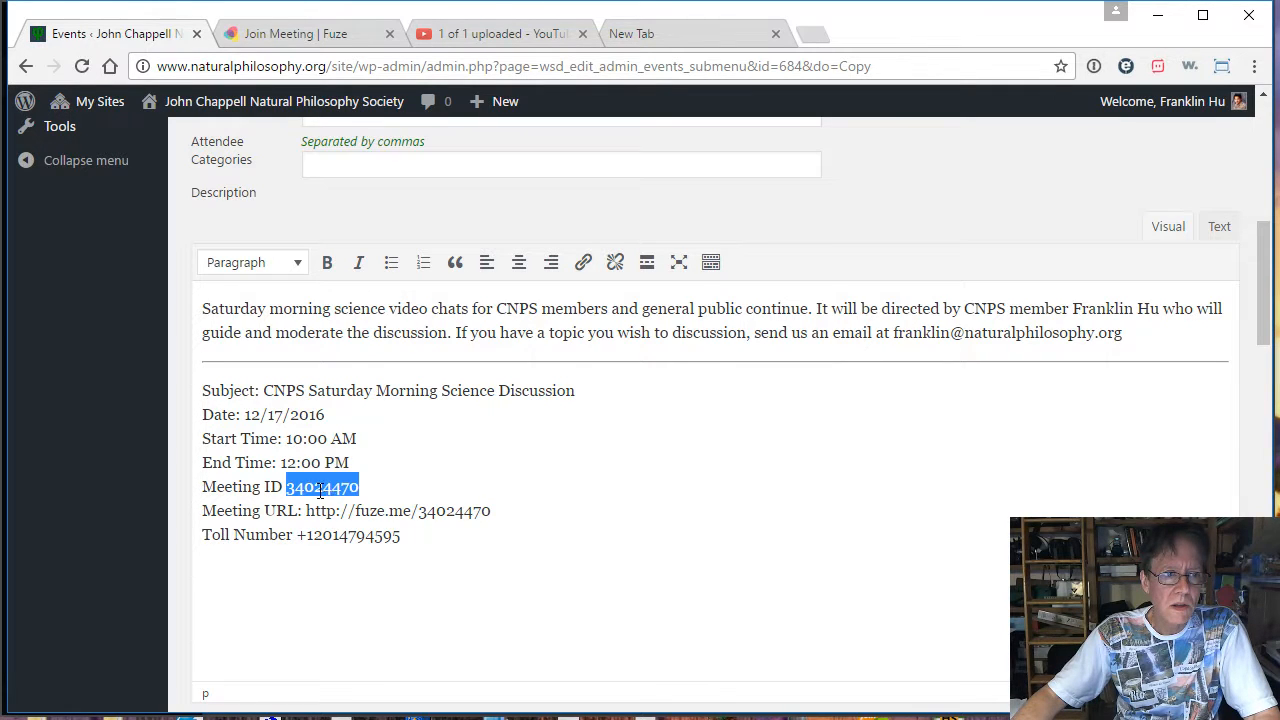
pyautogui.click(583, 262)
pyautogui.hotkey('ctrl', 'v')
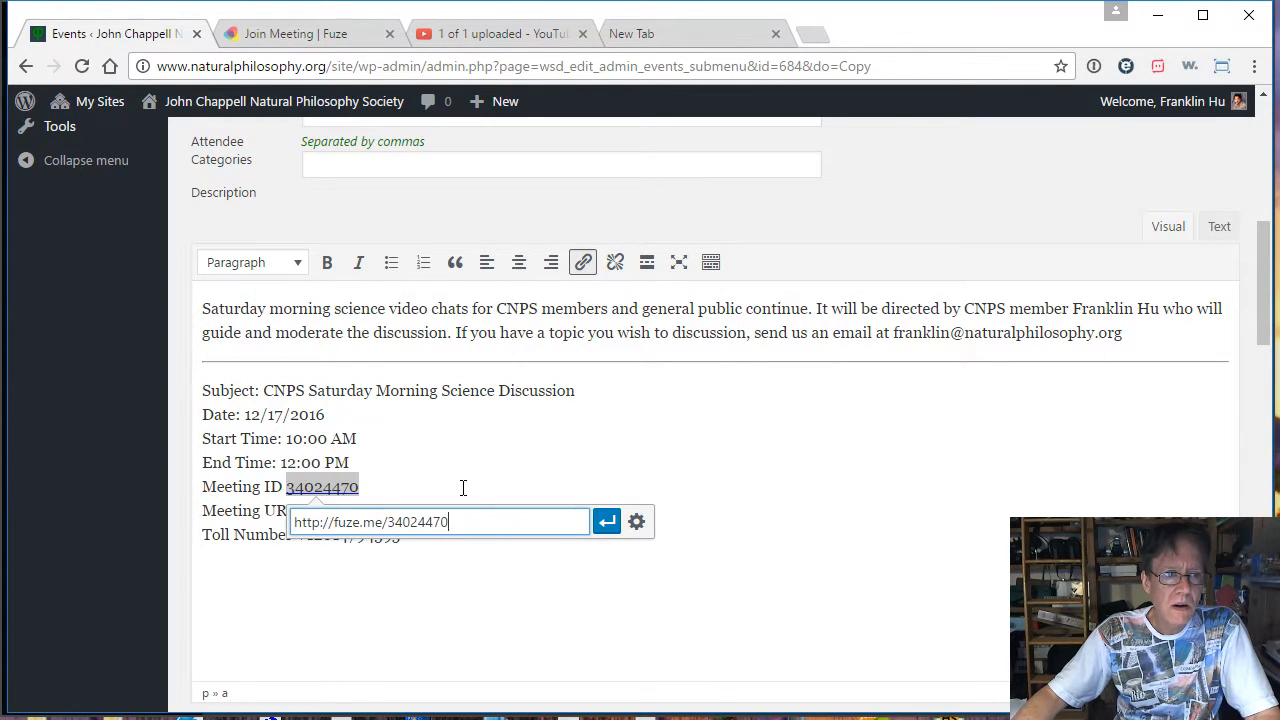
pyautogui.click(605, 521)
pyautogui.click(557, 524)
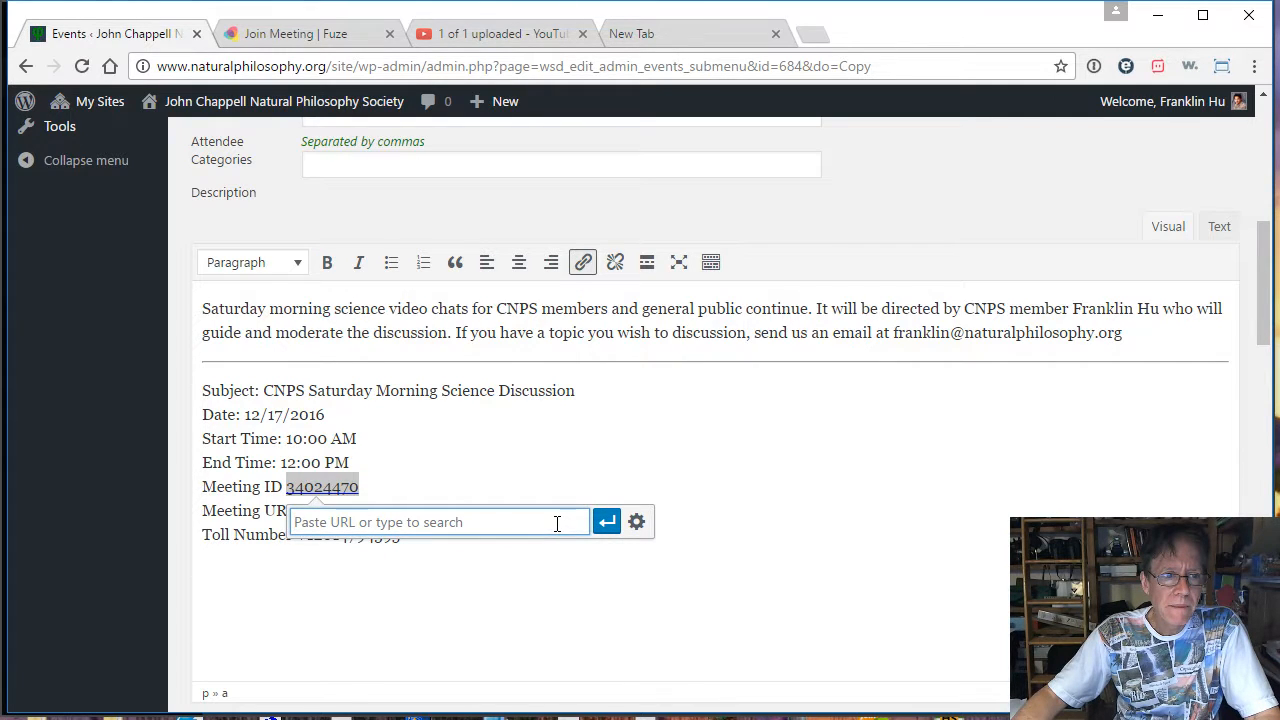
pyautogui.click(636, 522)
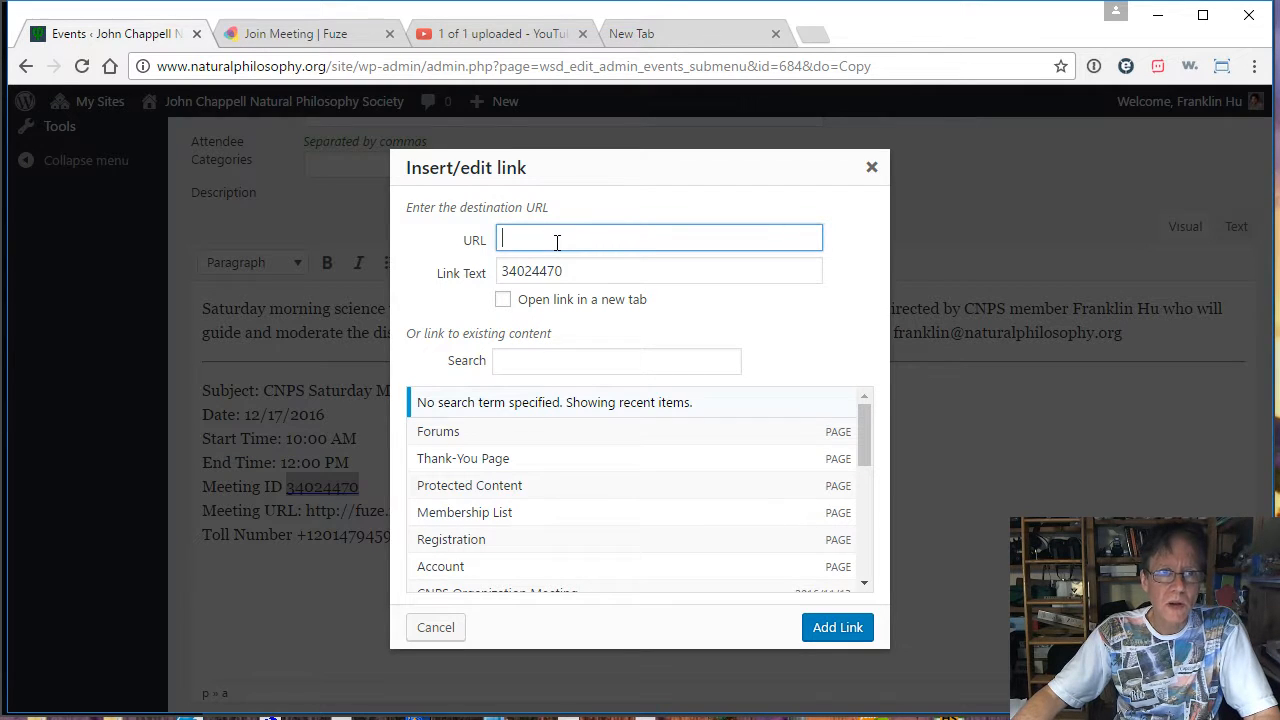
pyautogui.hotkey('ctrl', 'v')
pyautogui.click(836, 627)
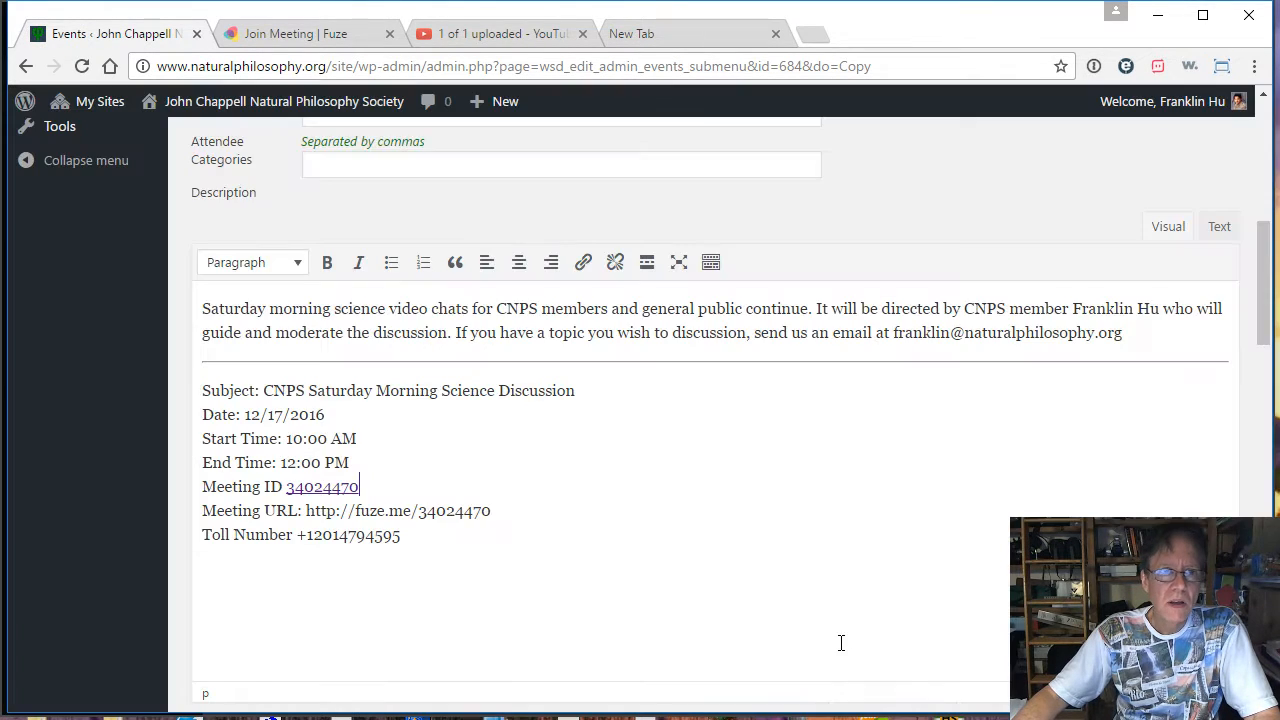
pyautogui.moveTo(491, 510); pyautogui.dragTo(307, 511)
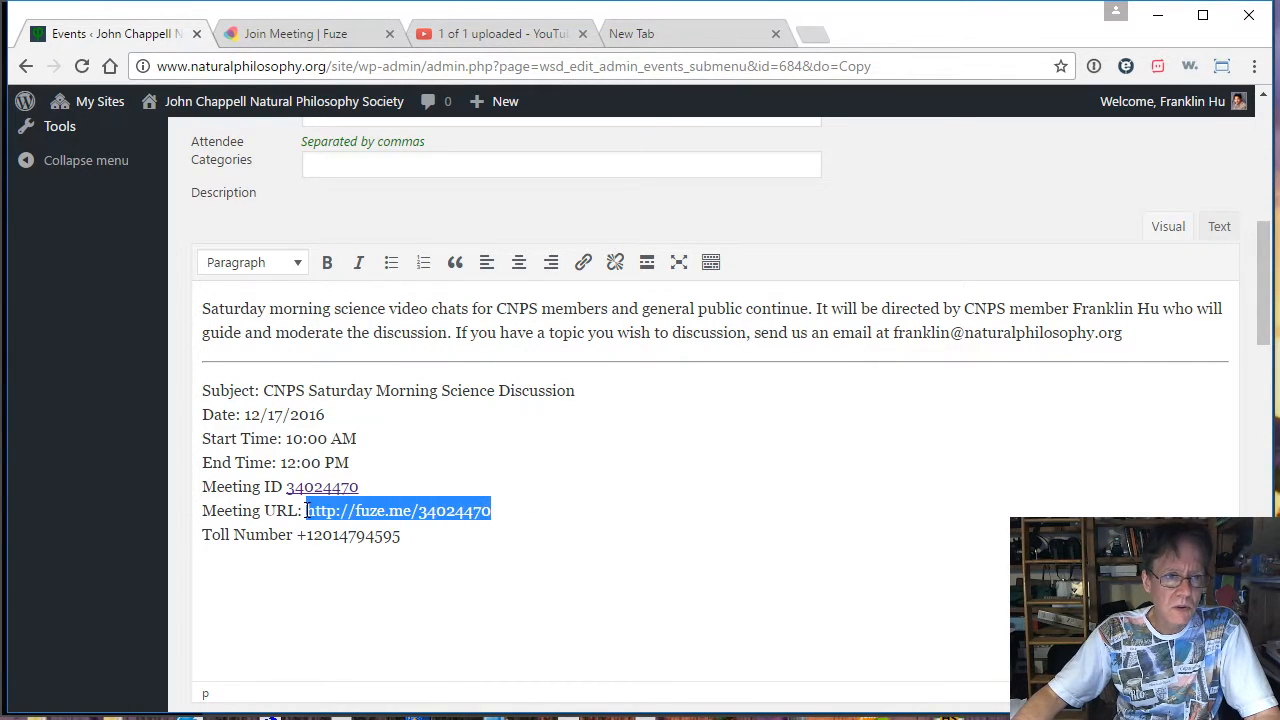
pyautogui.click(583, 262)
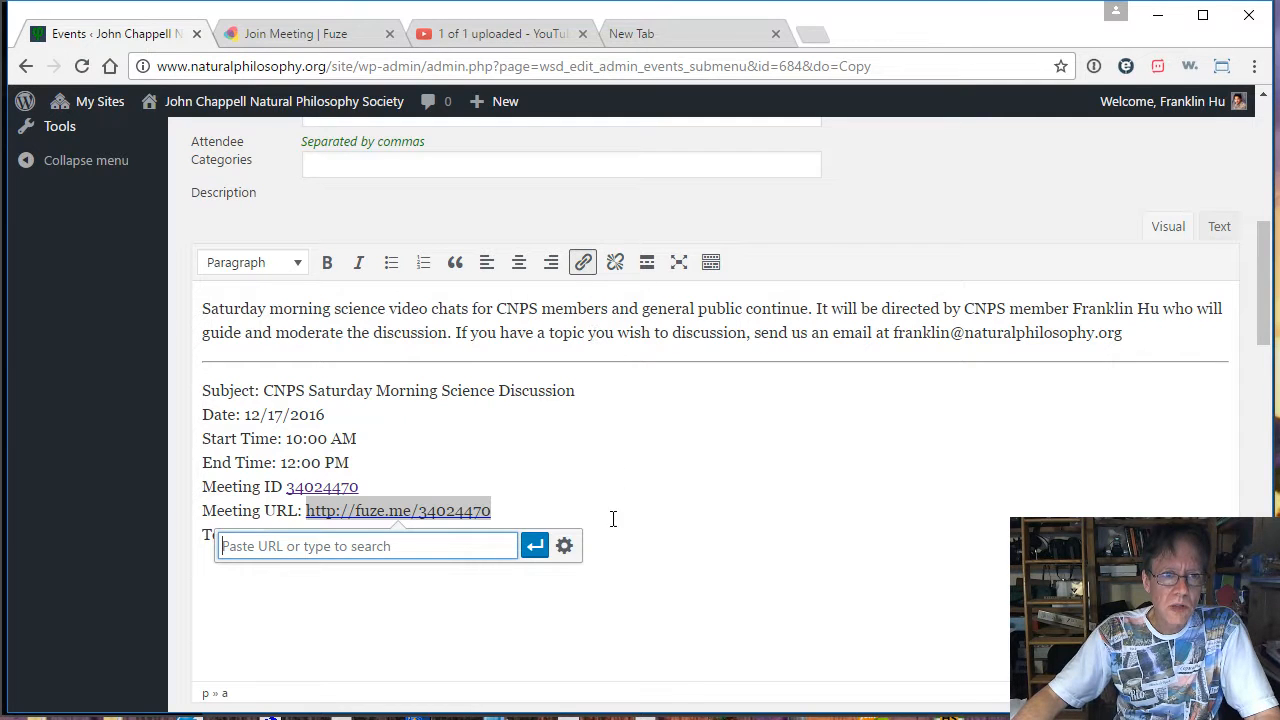
pyautogui.click(566, 543)
pyautogui.hotkey('ctrl', 'c')
pyautogui.click(828, 626)
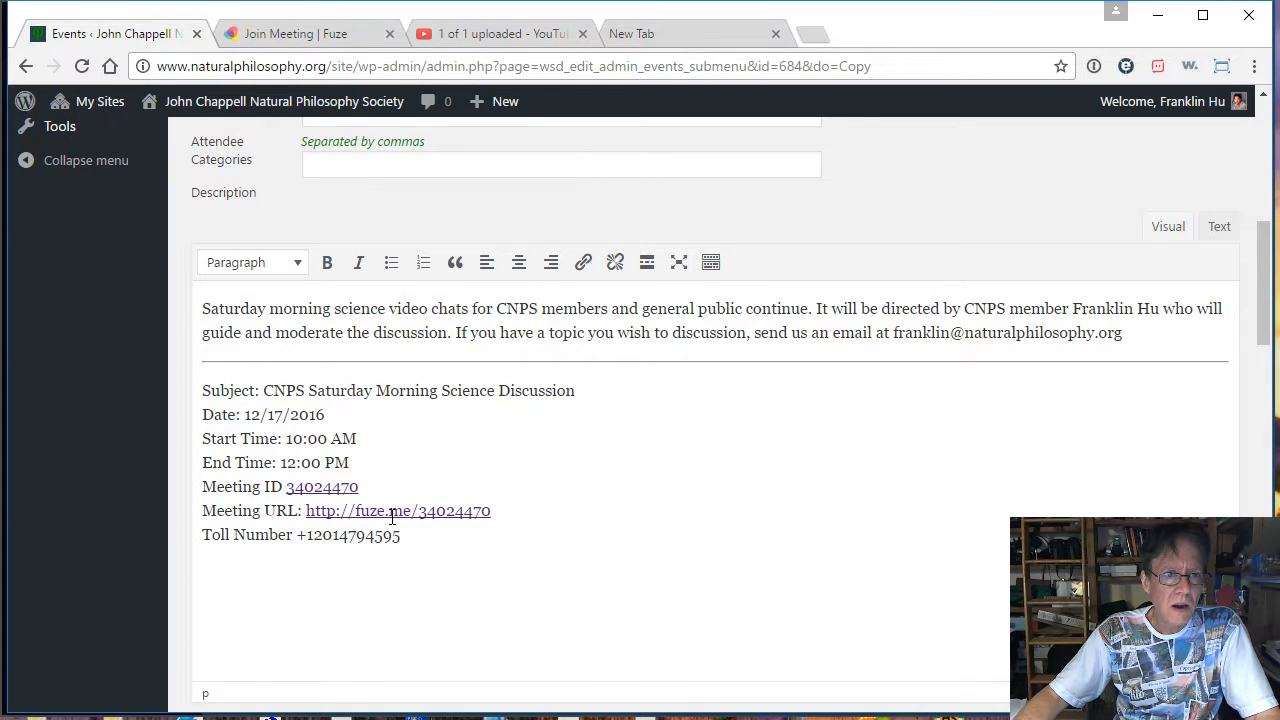
pyautogui.click(392, 516)
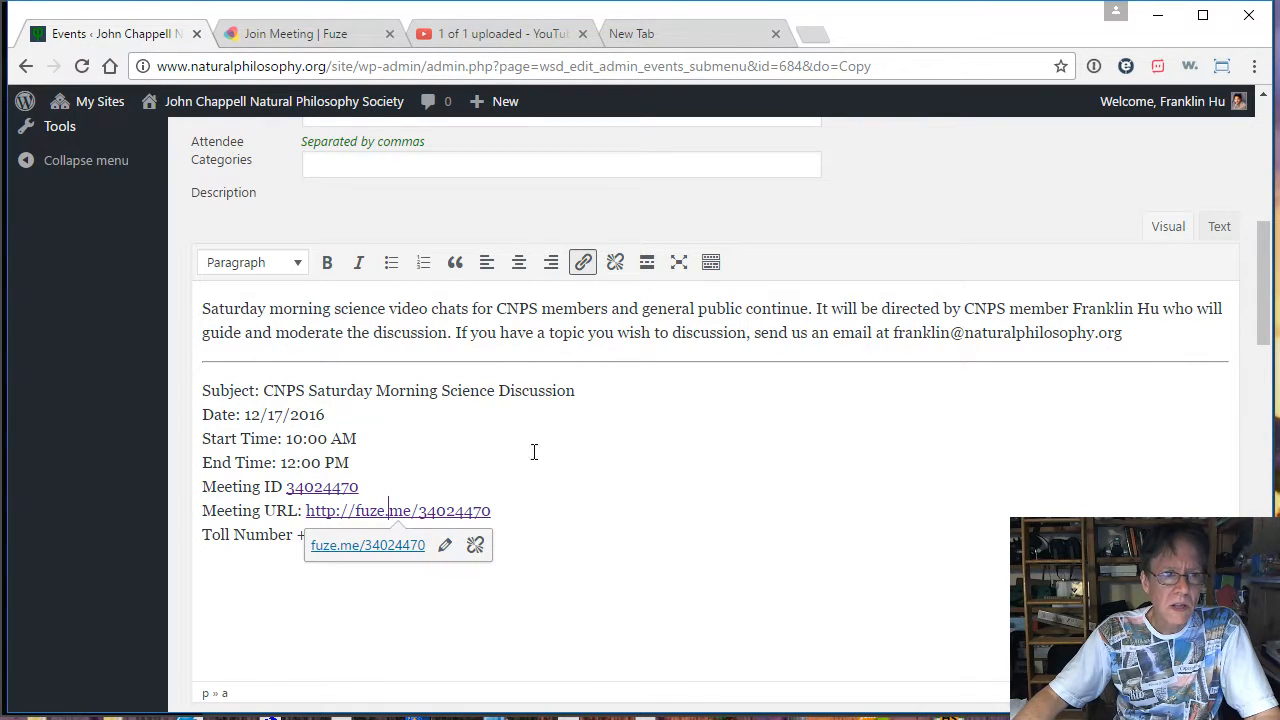
pyautogui.click(314, 490)
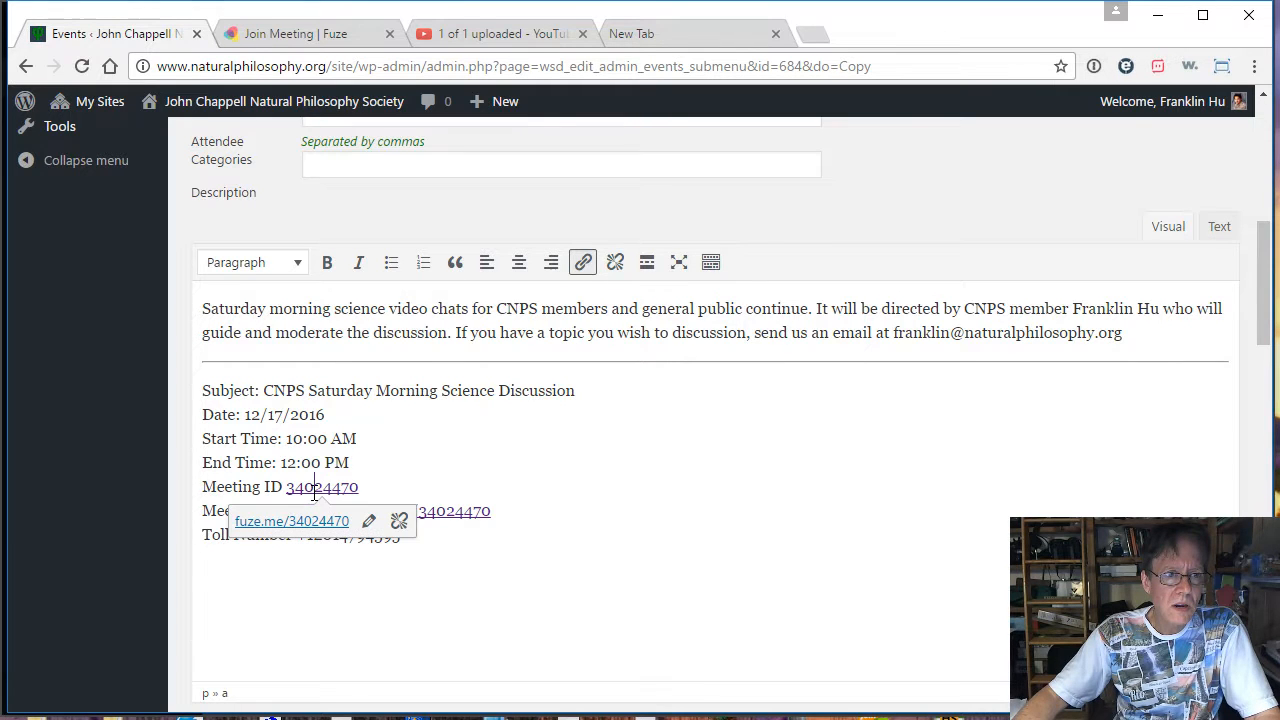
pyautogui.click(424, 477)
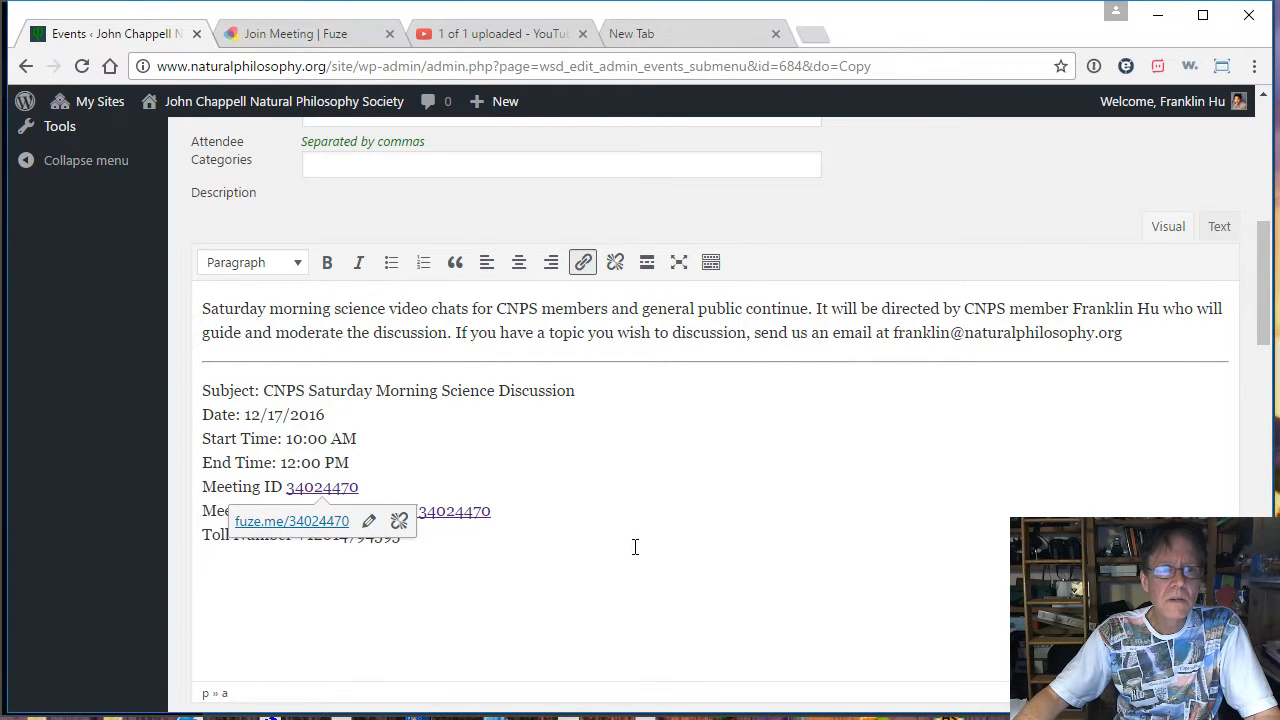
pyautogui.scroll(-15, 634, 546)
pyautogui.scroll(15, 660, 590)
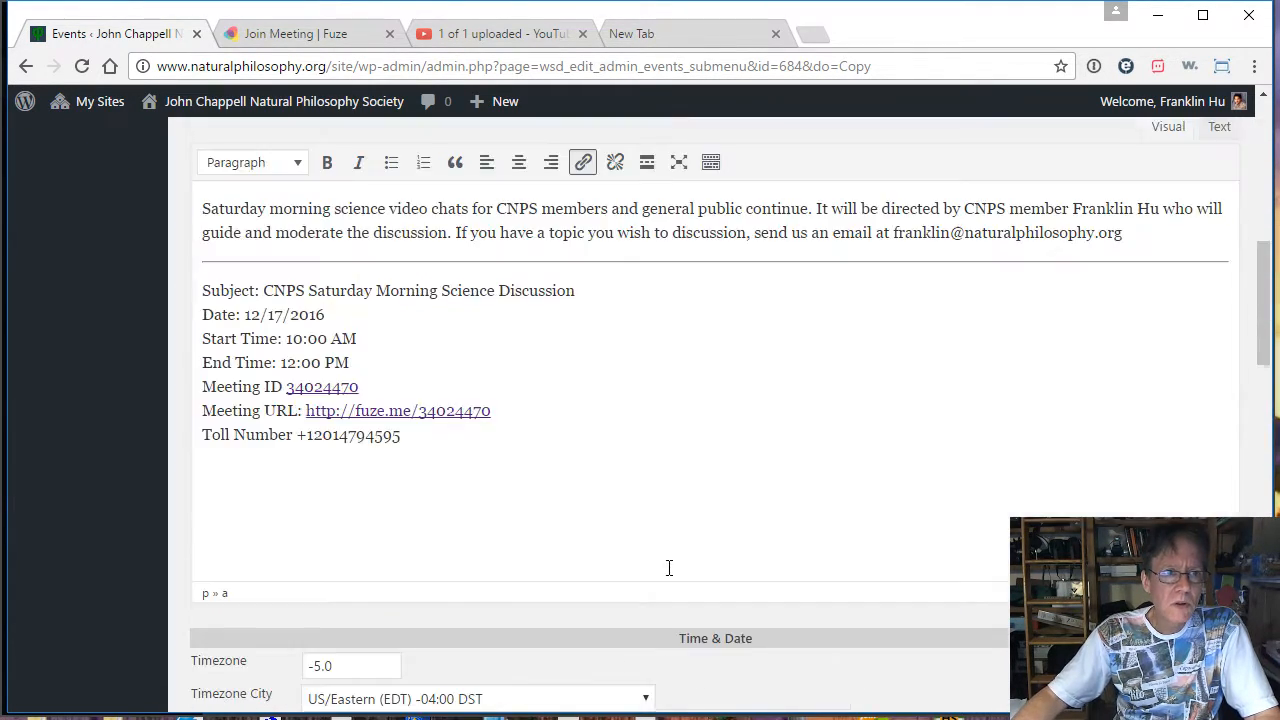
pyautogui.click(503, 409)
pyautogui.moveTo(503, 409); pyautogui.dragTo(467, 413)
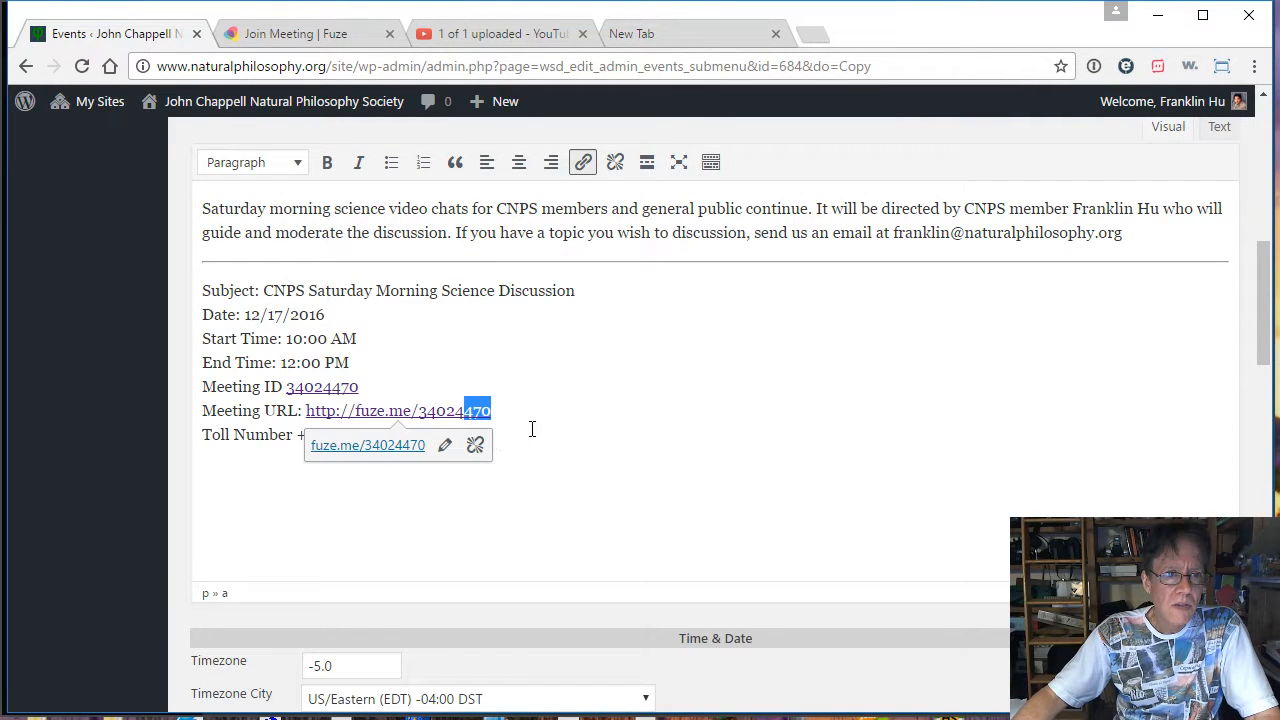
pyautogui.scroll(-15, 531, 428)
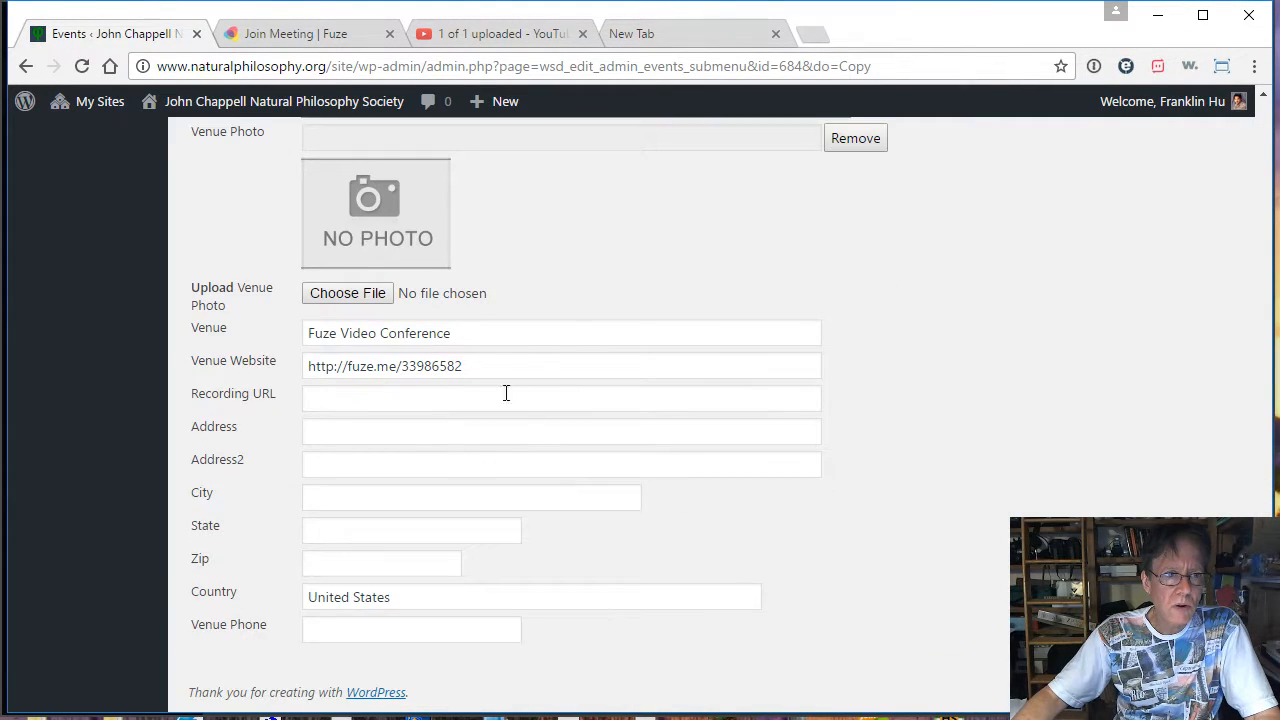
pyautogui.moveTo(465, 366); pyautogui.dragTo(306, 366)
pyautogui.hotkey('ctrl', 'v')
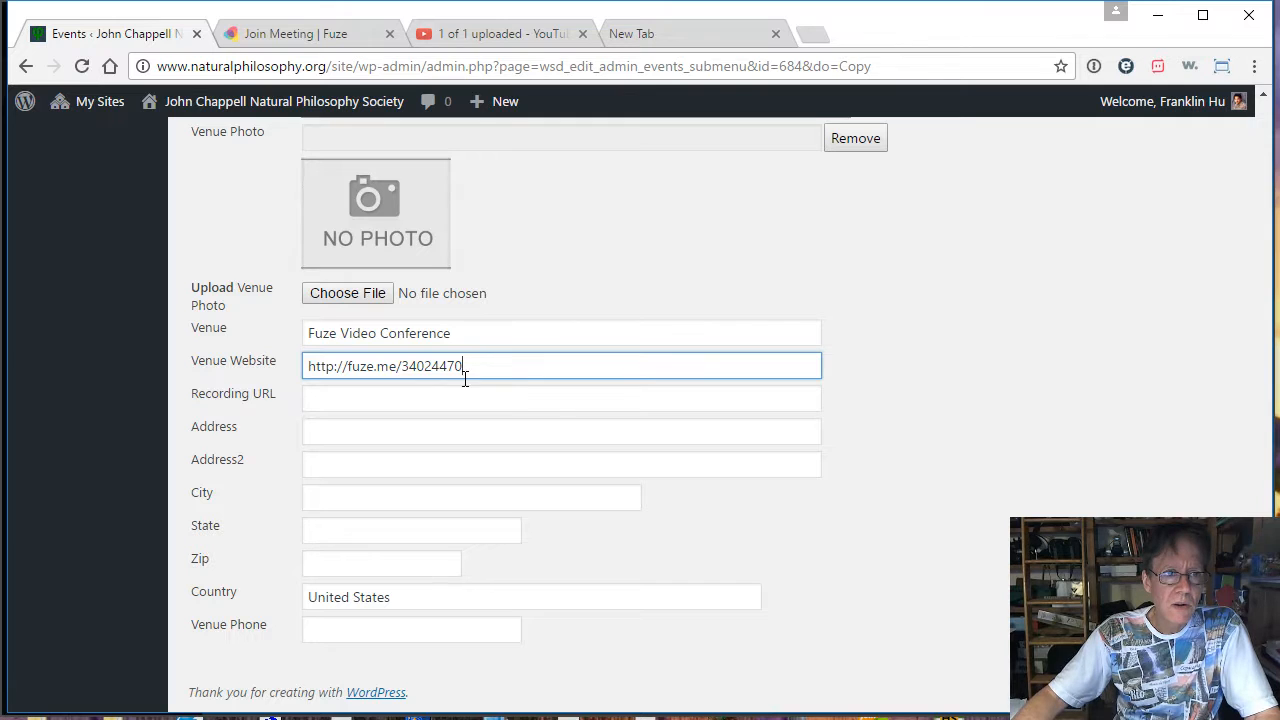
# Set both the event's start date and end date to 2016-12-17
pyautogui.scroll(15, 494, 563)
pyautogui.scroll(-4, 497, 570)
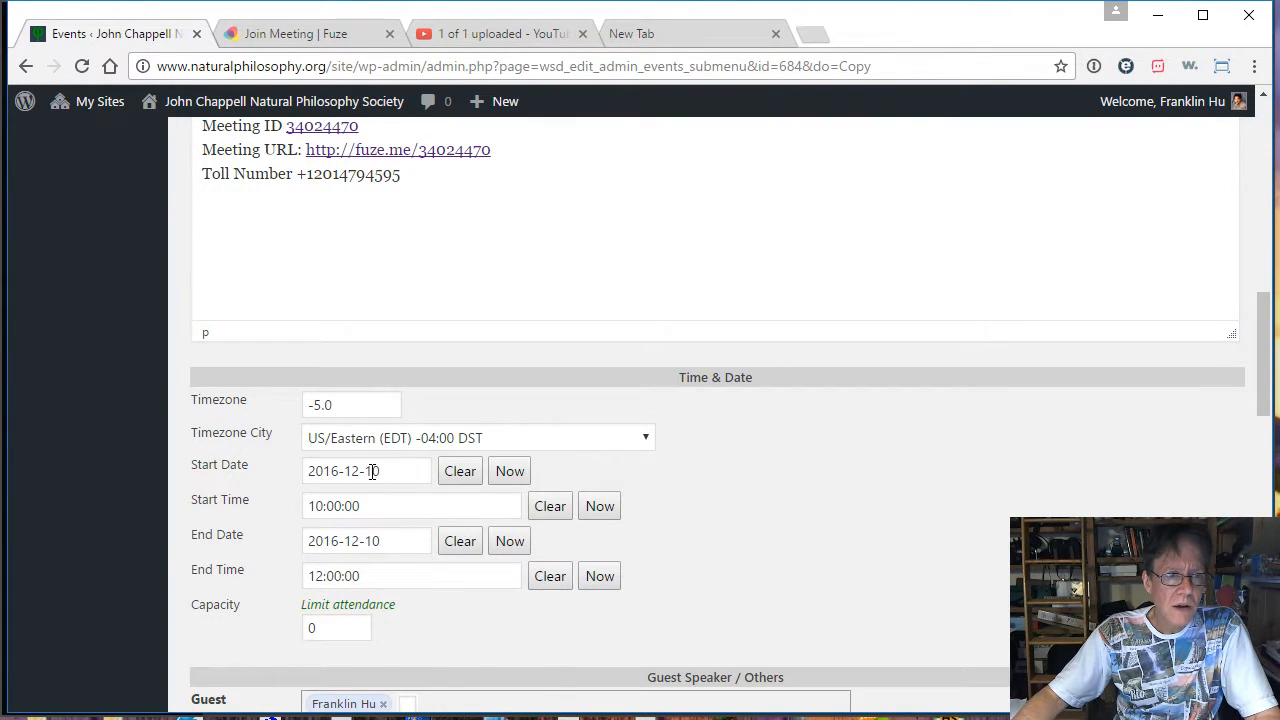
pyautogui.click(372, 471)
pyautogui.click(499, 630)
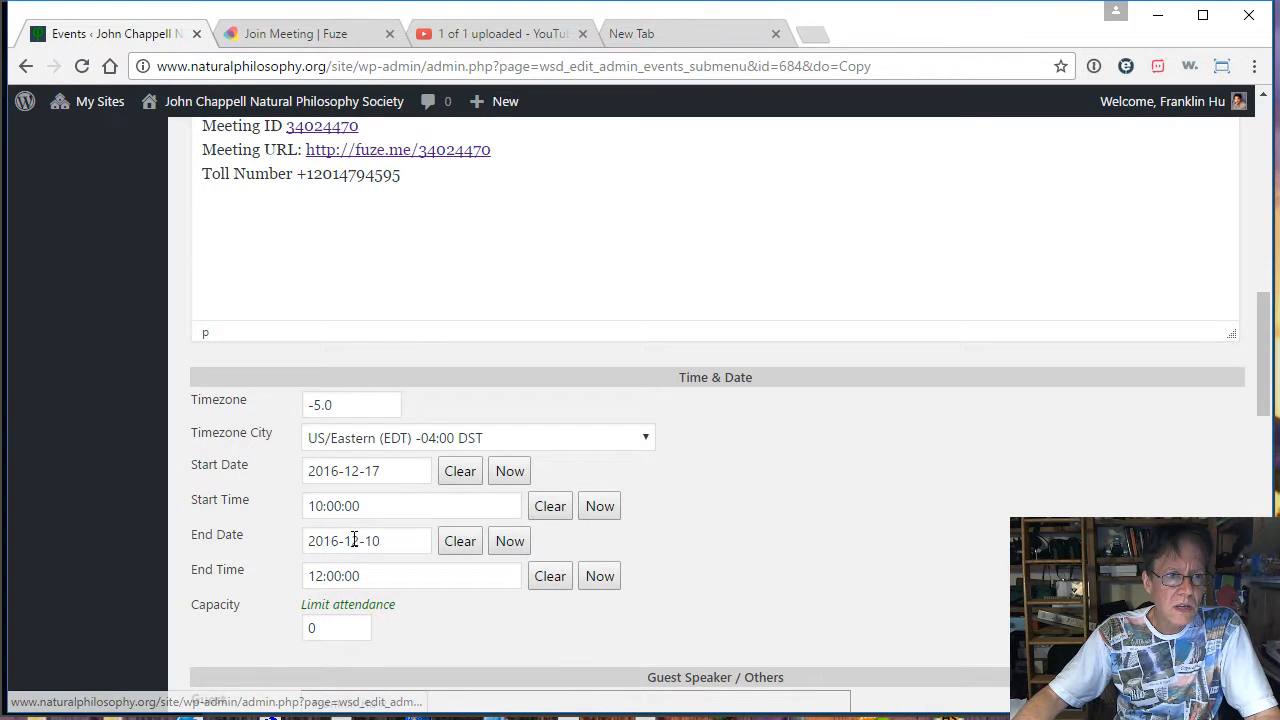
pyautogui.click(378, 540)
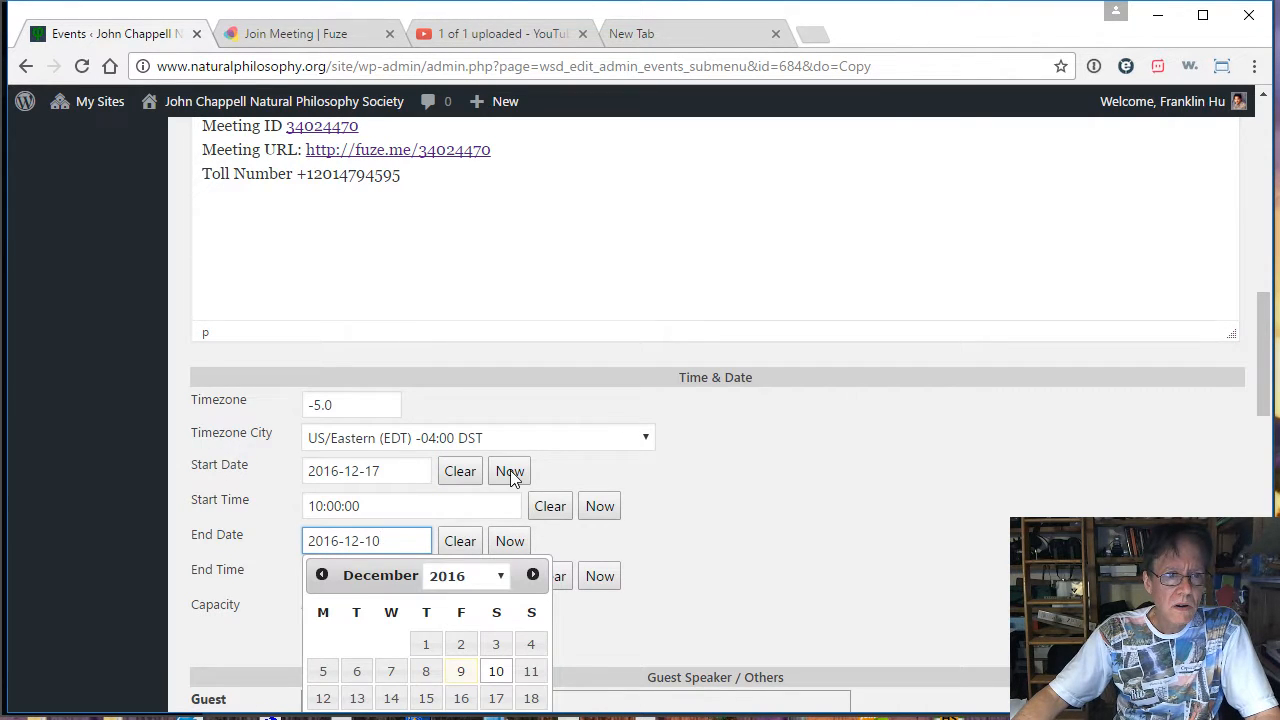
pyautogui.click(496, 698)
pyautogui.scroll(-1, 380, 466)
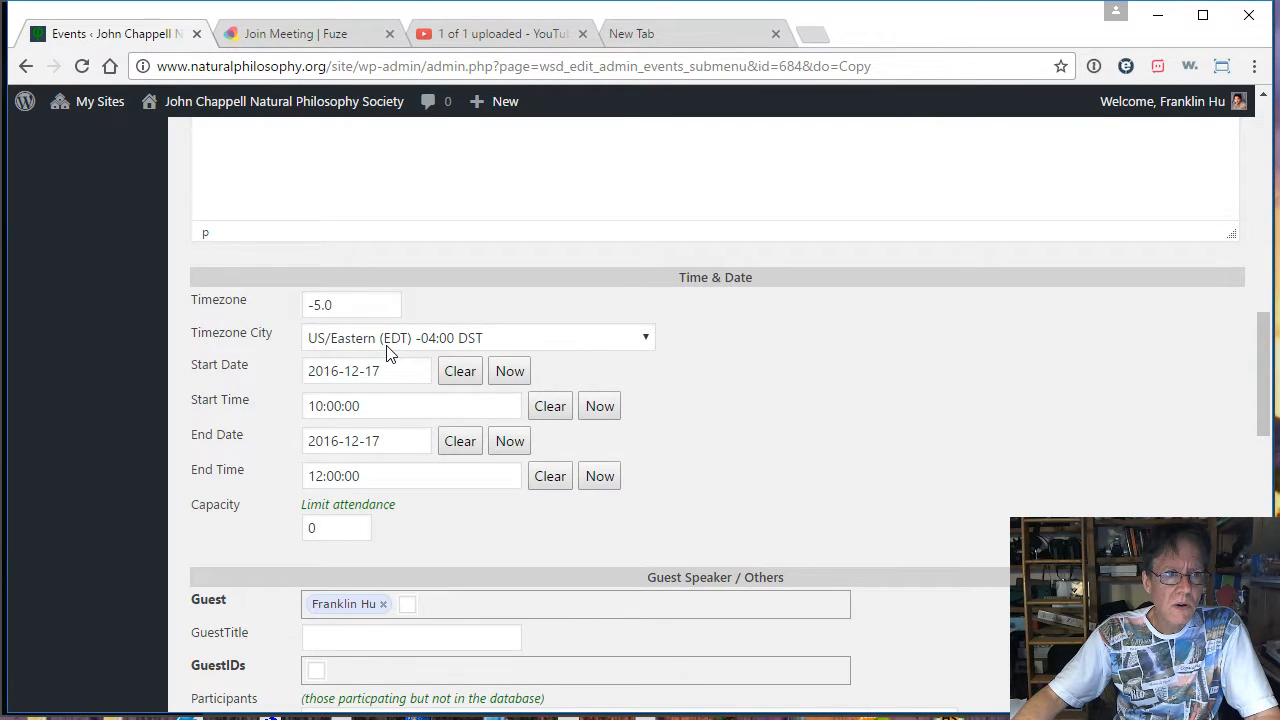
# Review the updated description and save the copied event
pyautogui.scroll(3, 402, 542)
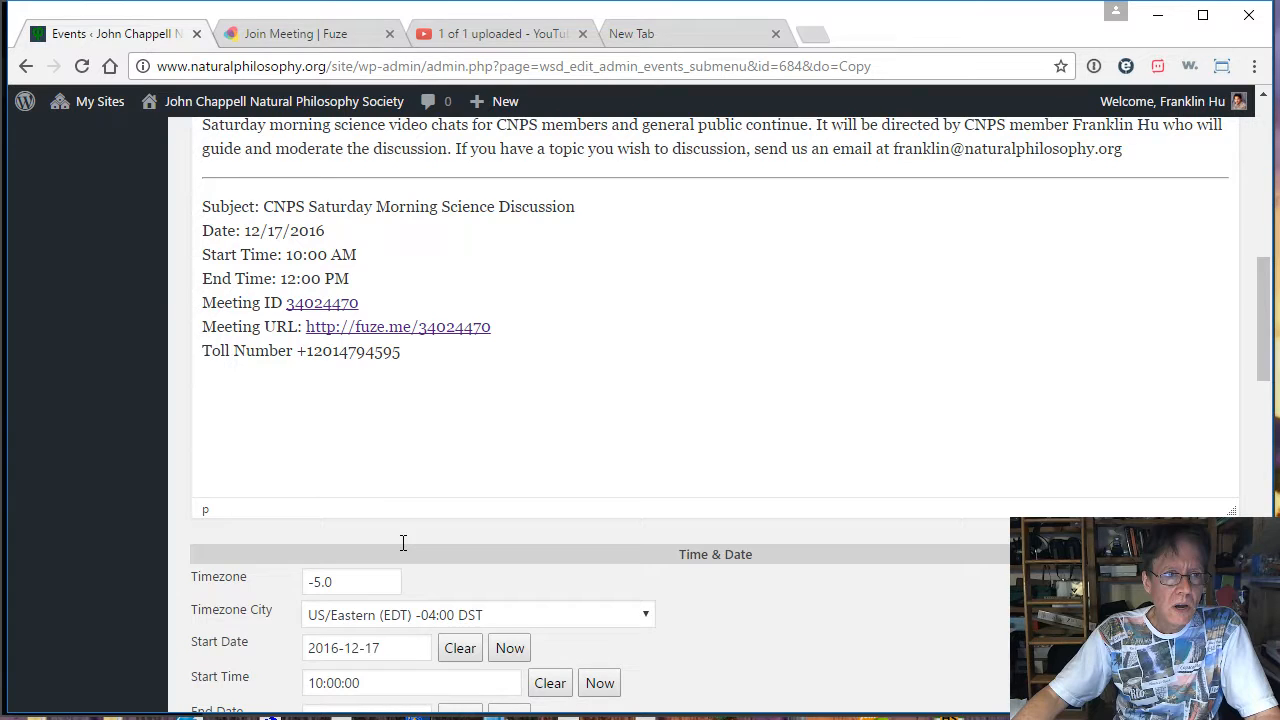
pyautogui.scroll(3, 402, 542)
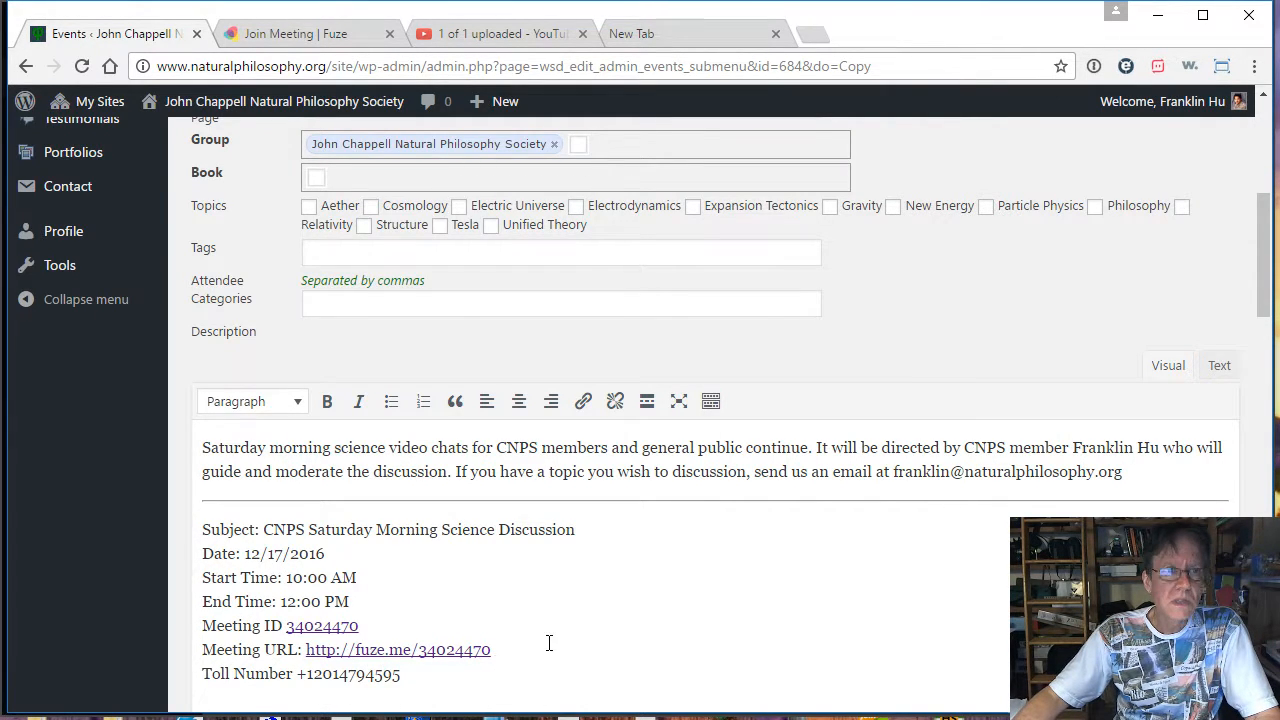
pyautogui.scroll(5, 549, 643)
pyautogui.click(252, 226)
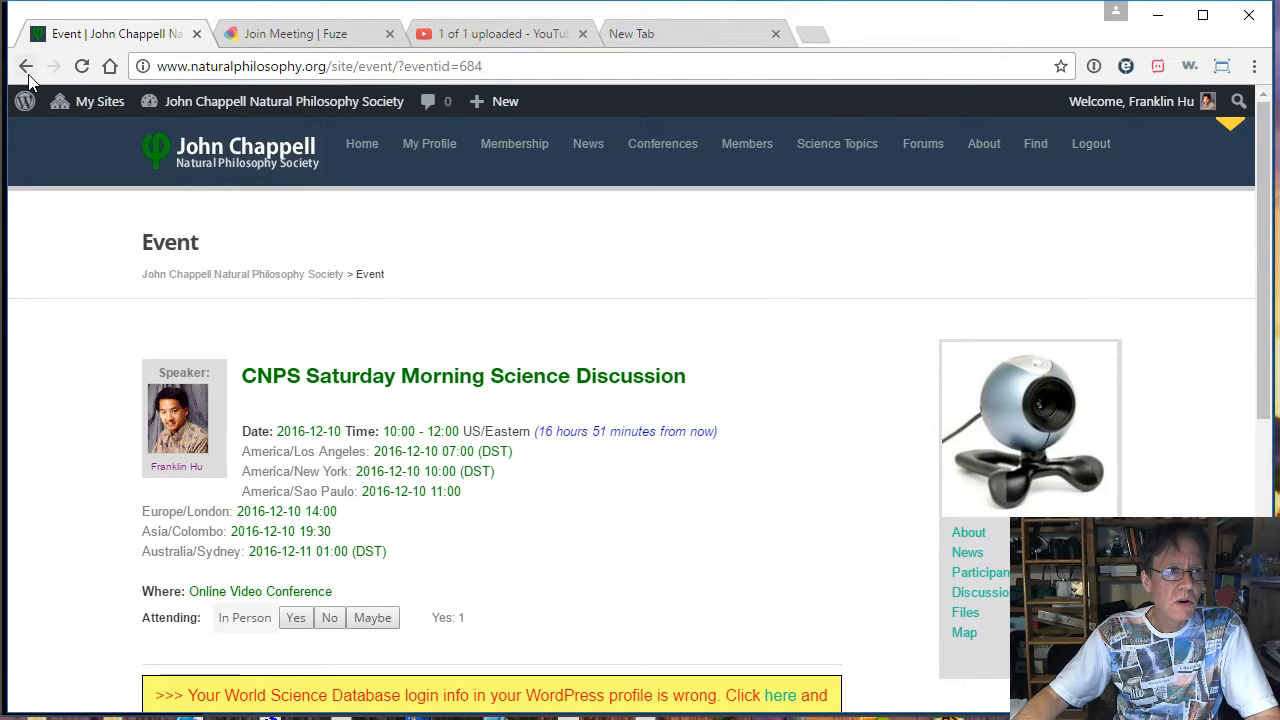
# Reload the Groupum events list and check the society's home page for the December 17, 2016 video conference
pyautogui.click(27, 68)
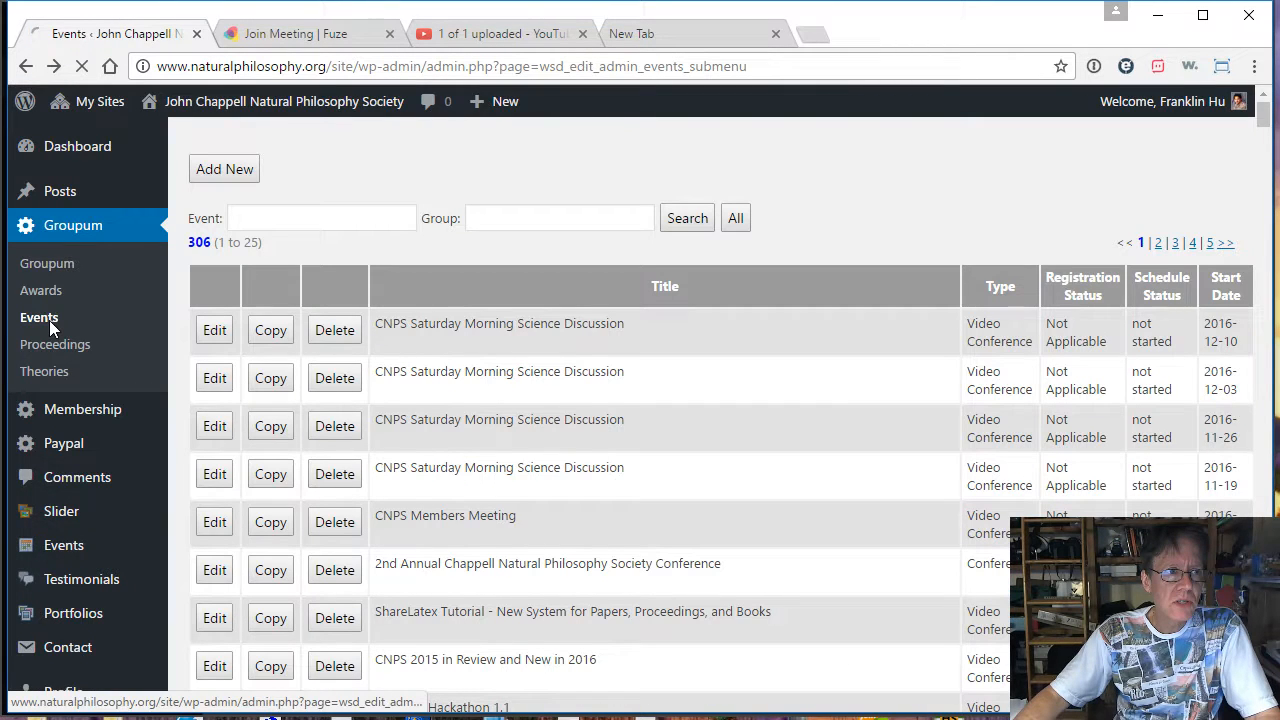
pyautogui.click(49, 320)
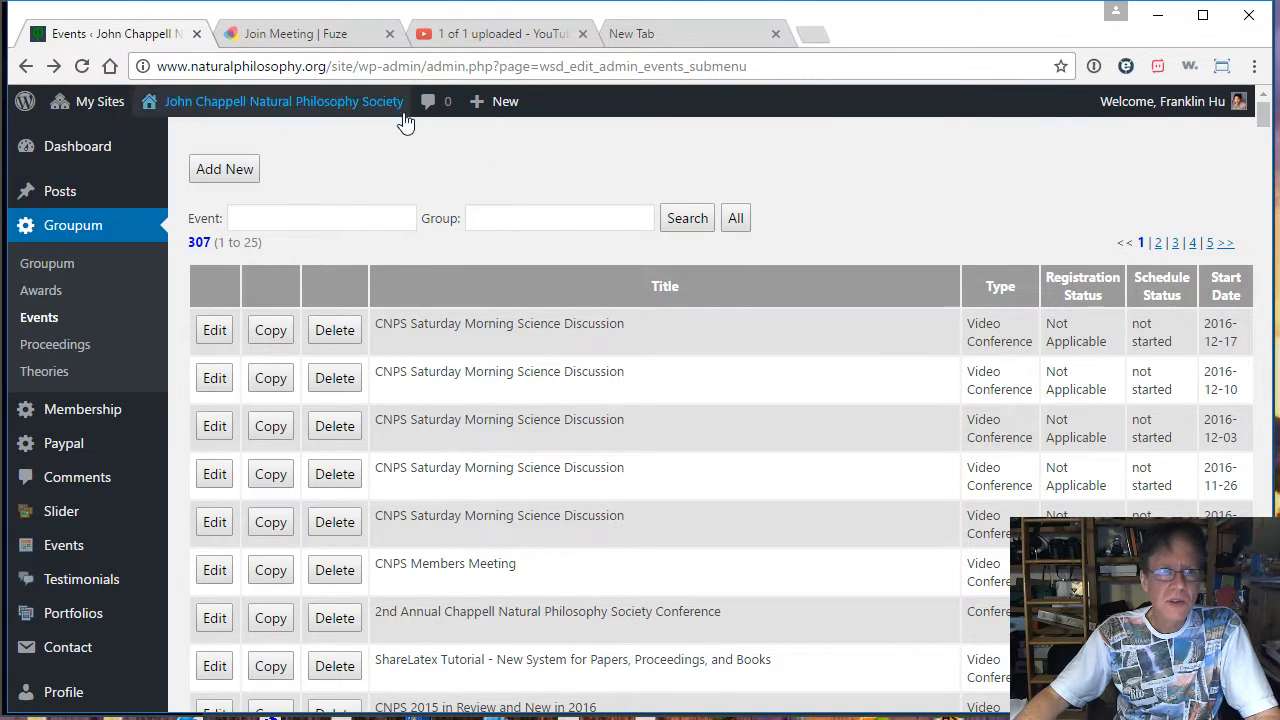
pyautogui.click(360, 128)
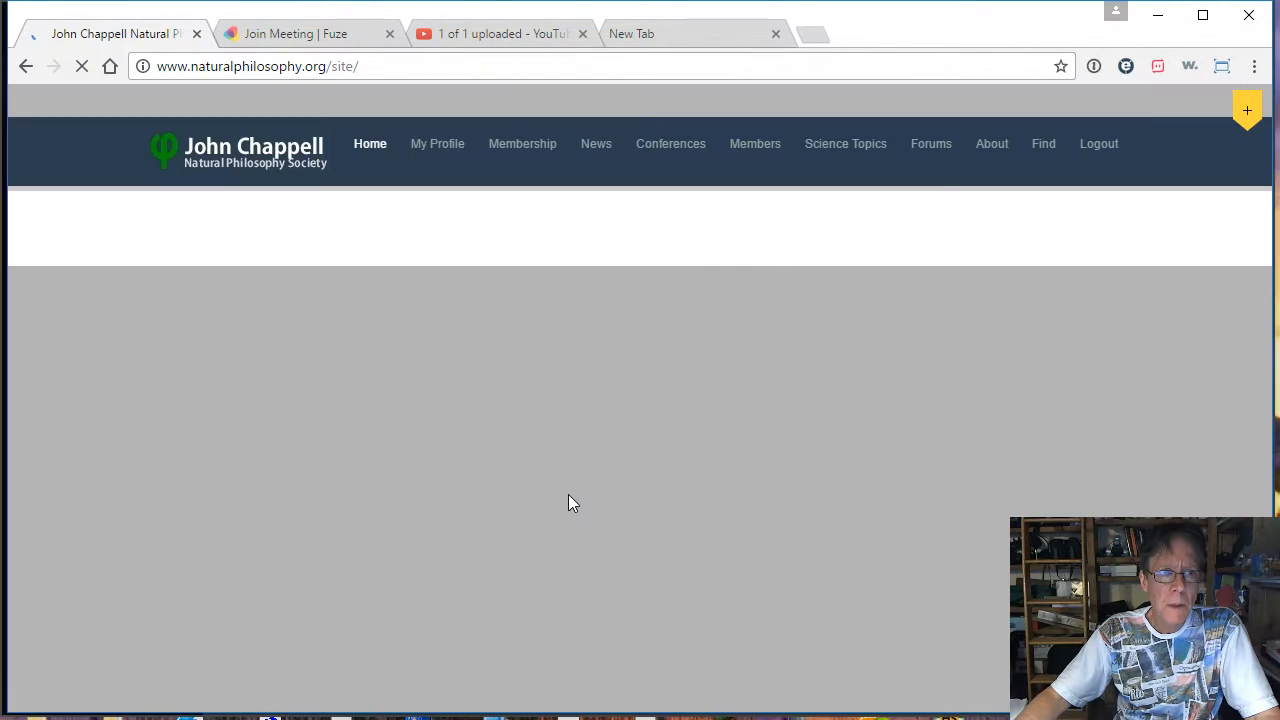
pyautogui.scroll(-2, 532, 601)
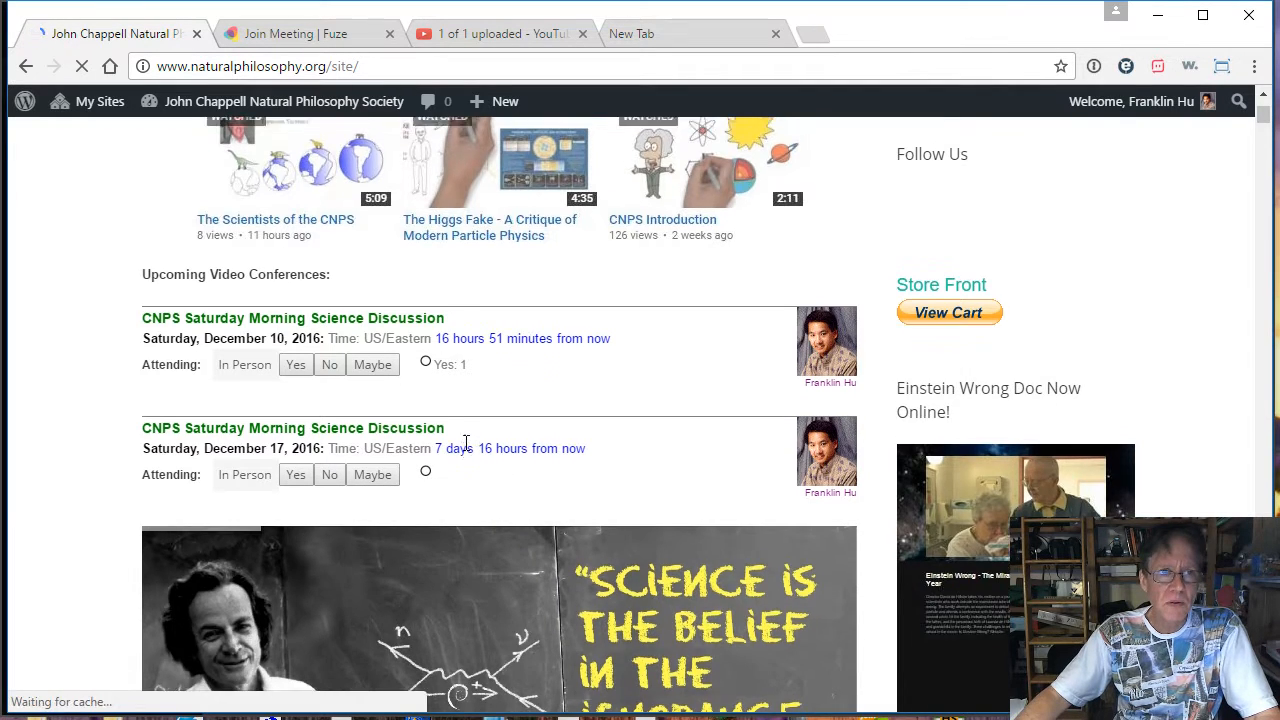
pyautogui.scroll(2, 465, 442)
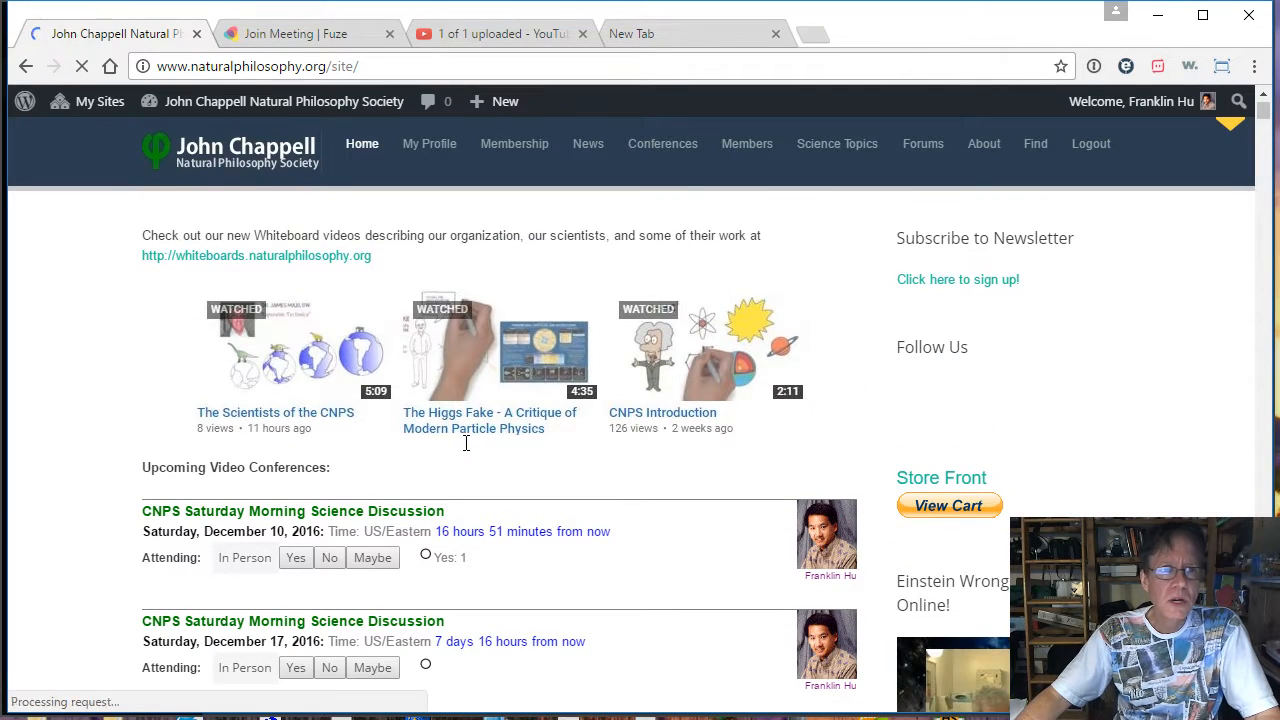
# Open mailchimp.com in the empty browser tab and log in with the prefilled account credentials
pyautogui.click(656, 36)
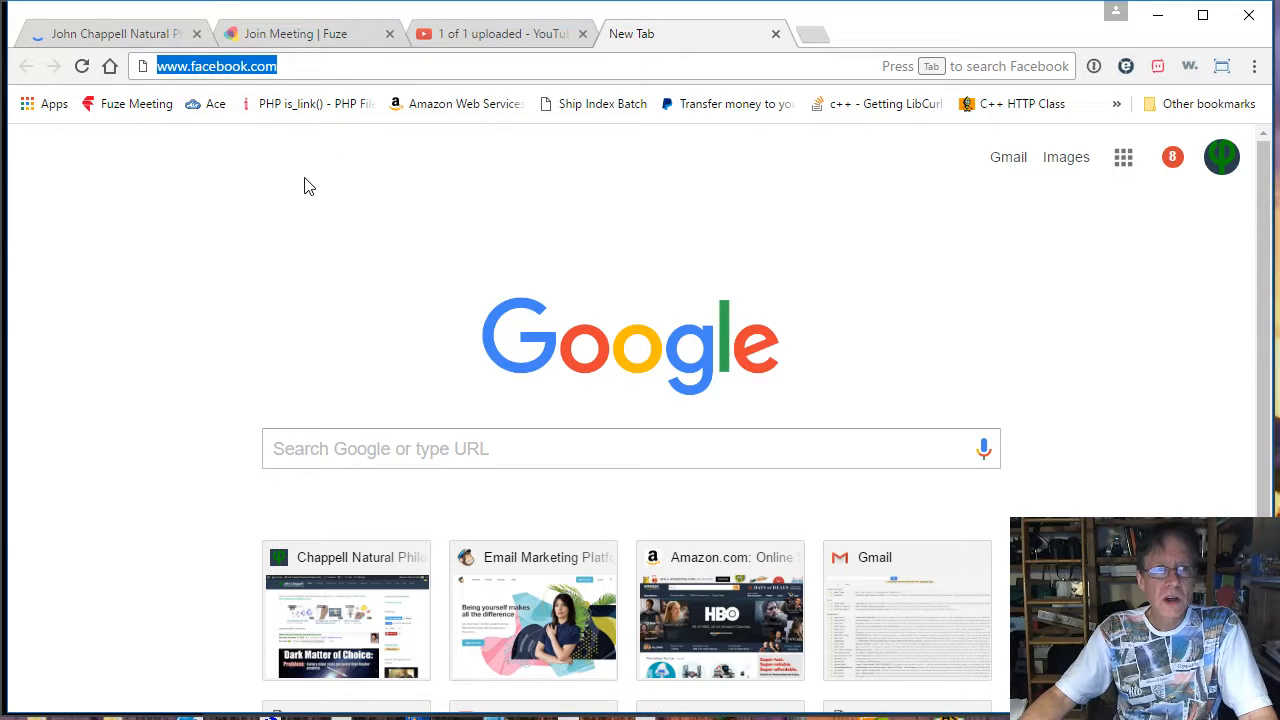
pyautogui.write('mail')
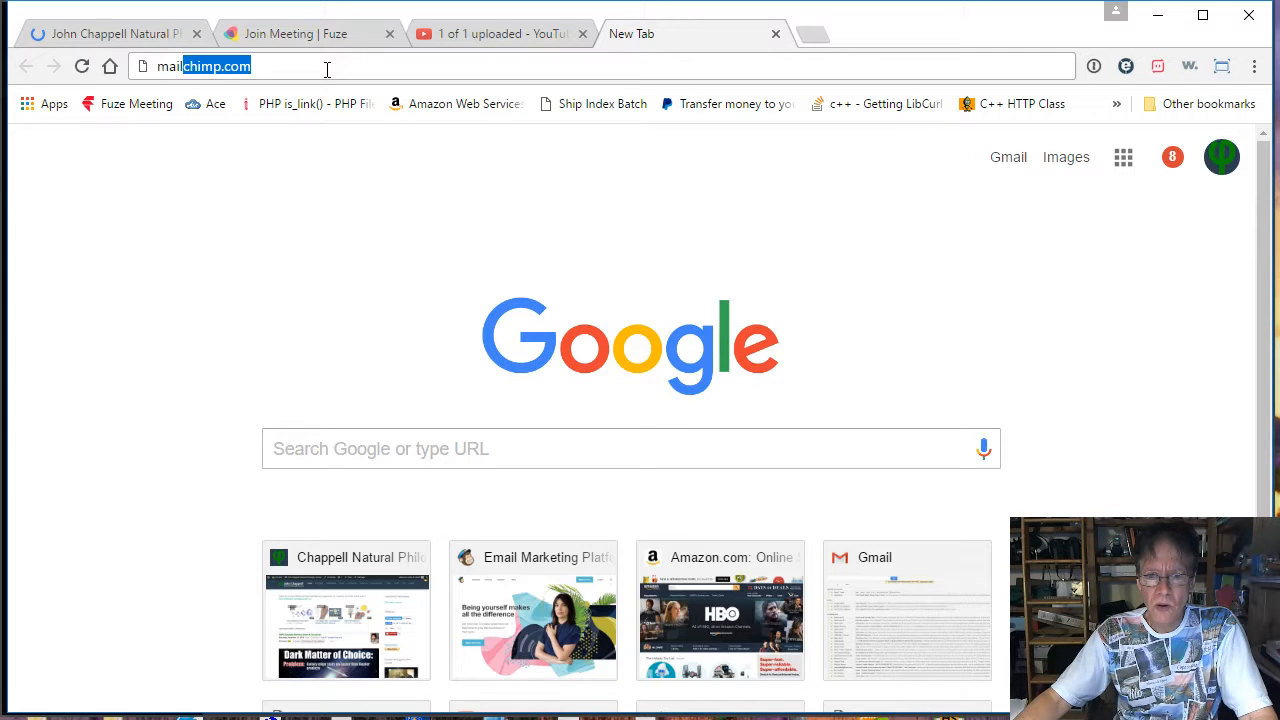
pyautogui.press('Return')
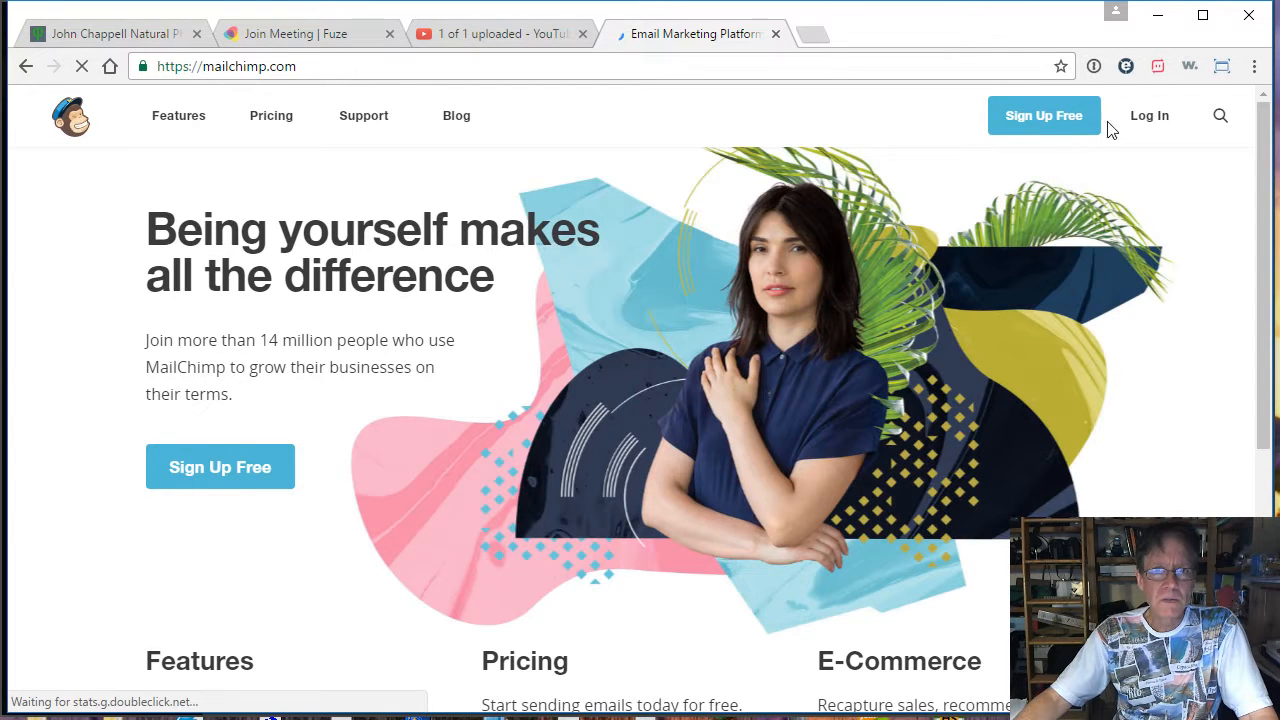
pyautogui.click(1147, 117)
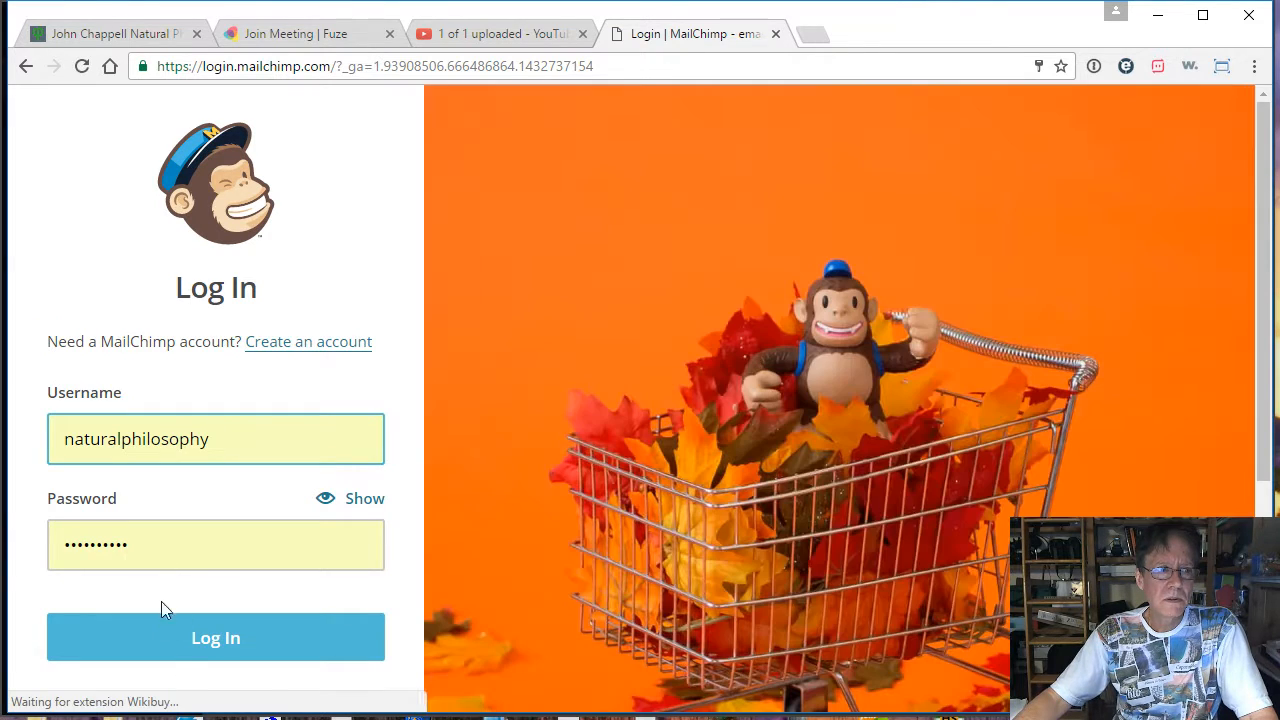
pyautogui.click(200, 634)
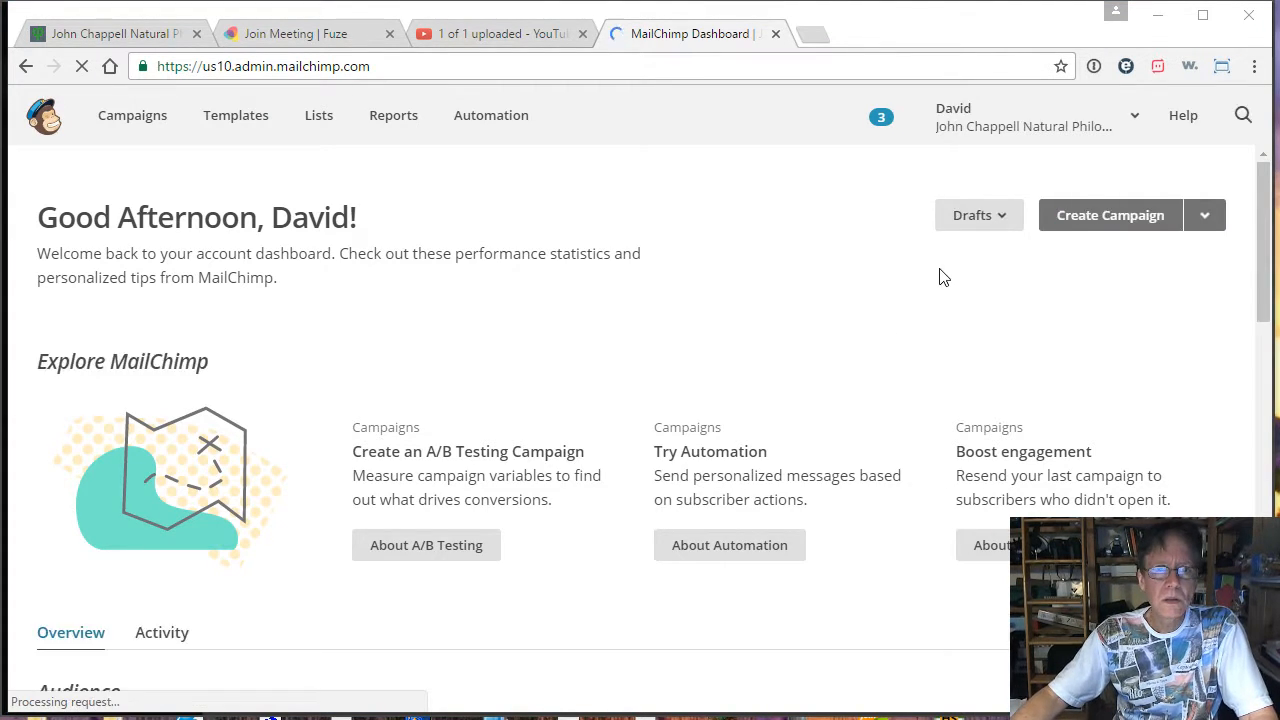
# Replicate the scheduled campaign "LIVE: CNPS Video Conference (December 10, 2016)" from the campaign list
pyautogui.click(146, 122)
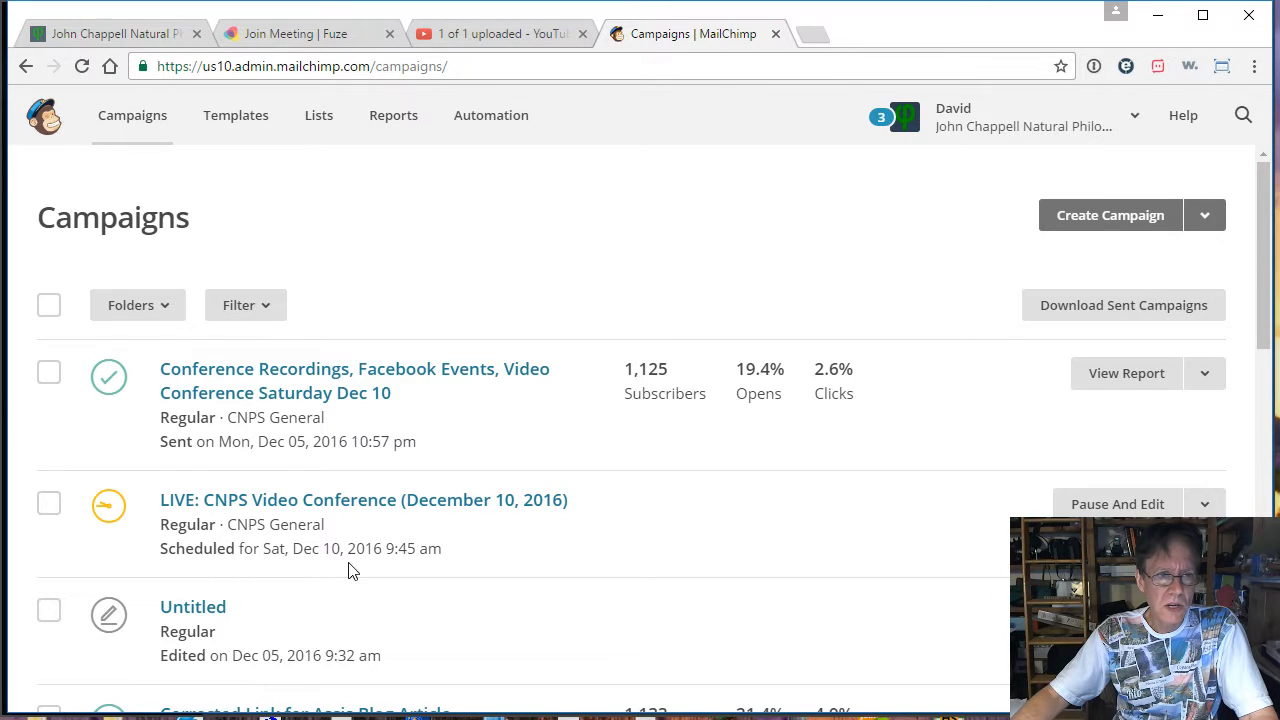
pyautogui.click(1205, 505)
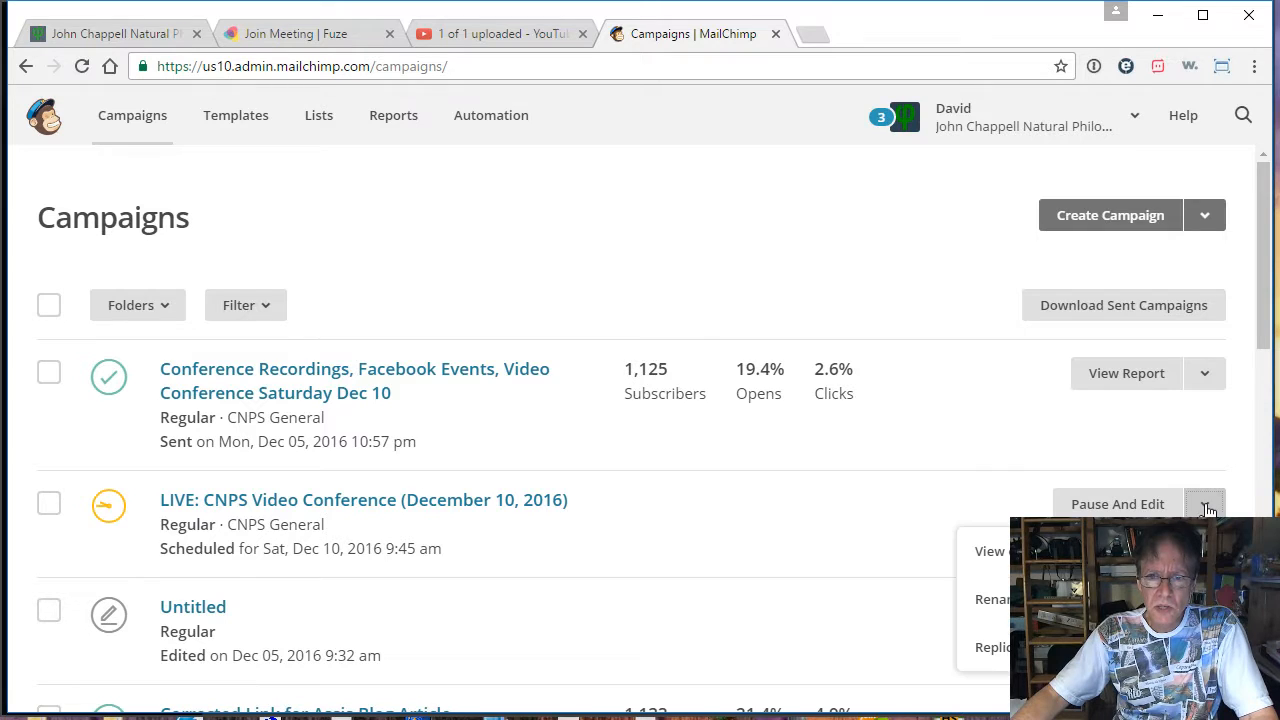
pyautogui.click(992, 650)
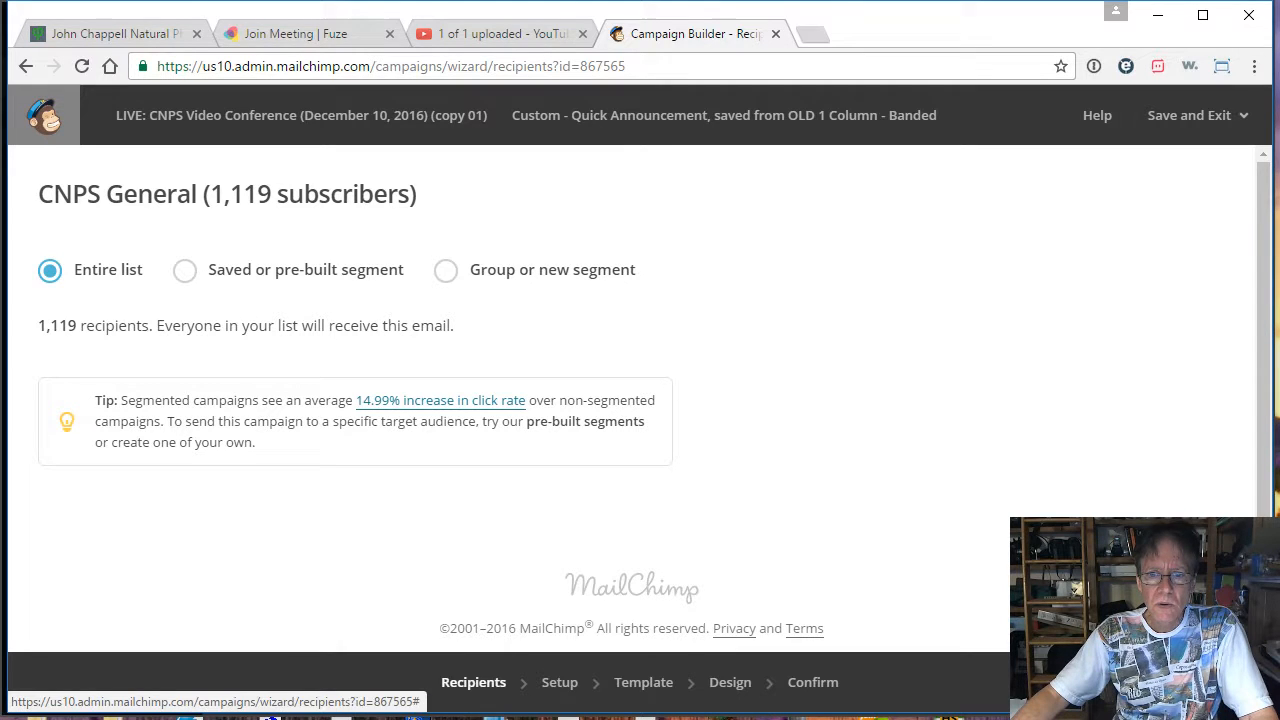
# Set both the campaign name and email subject to "LIVE: CNPS Video Conference (December 17, 2016)" and continue to the email design
pyautogui.click(473, 682)
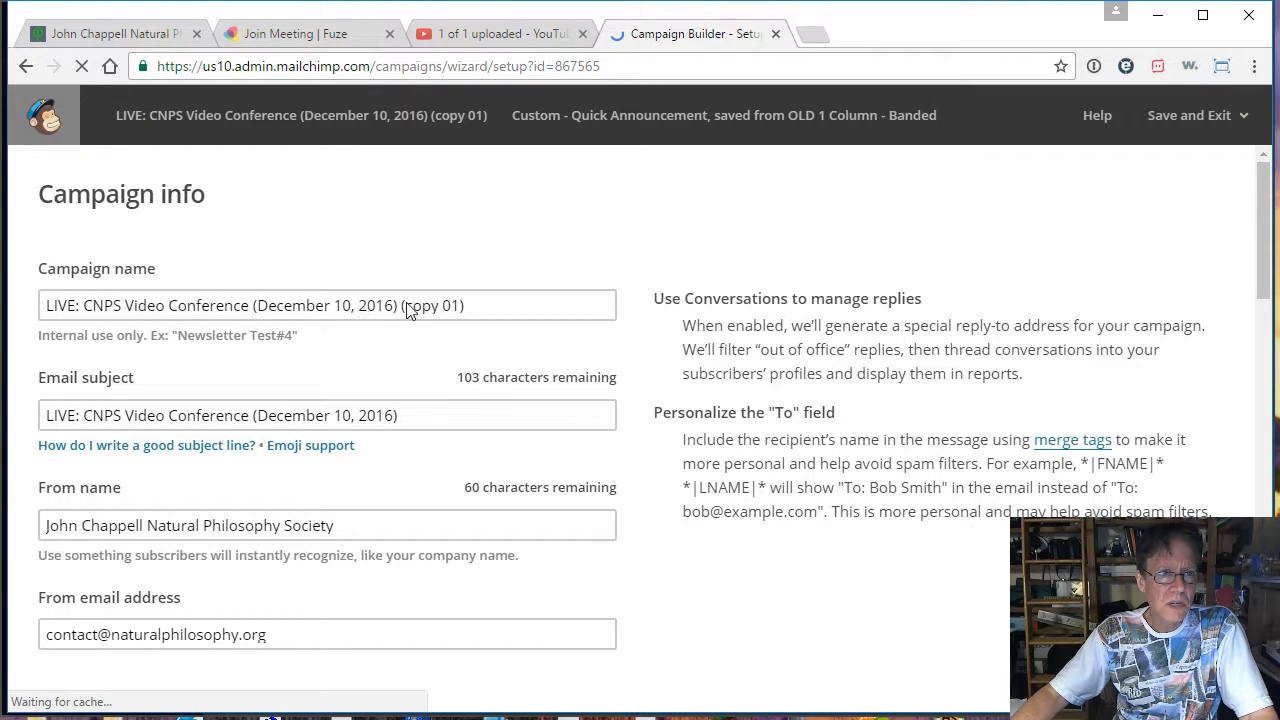
pyautogui.moveTo(477, 304); pyautogui.dragTo(401, 309)
pyautogui.press('BackSpace')
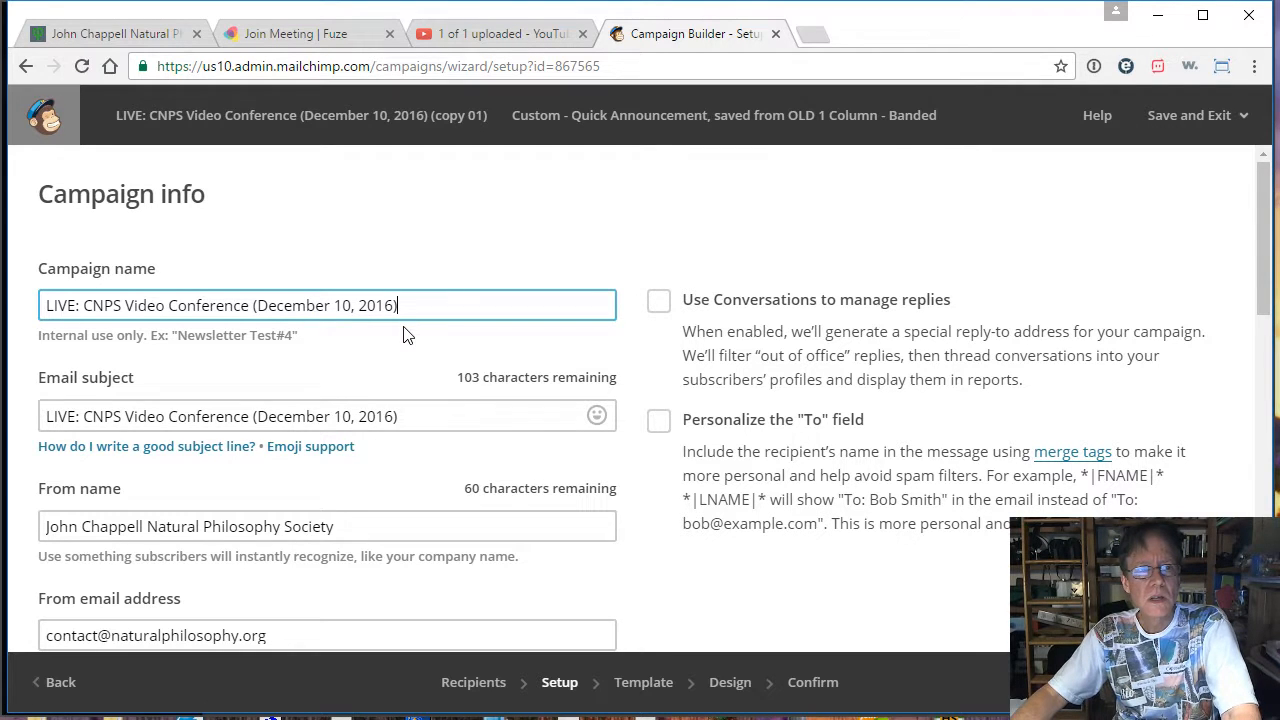
pyautogui.moveTo(352, 305); pyautogui.dragTo(345, 305)
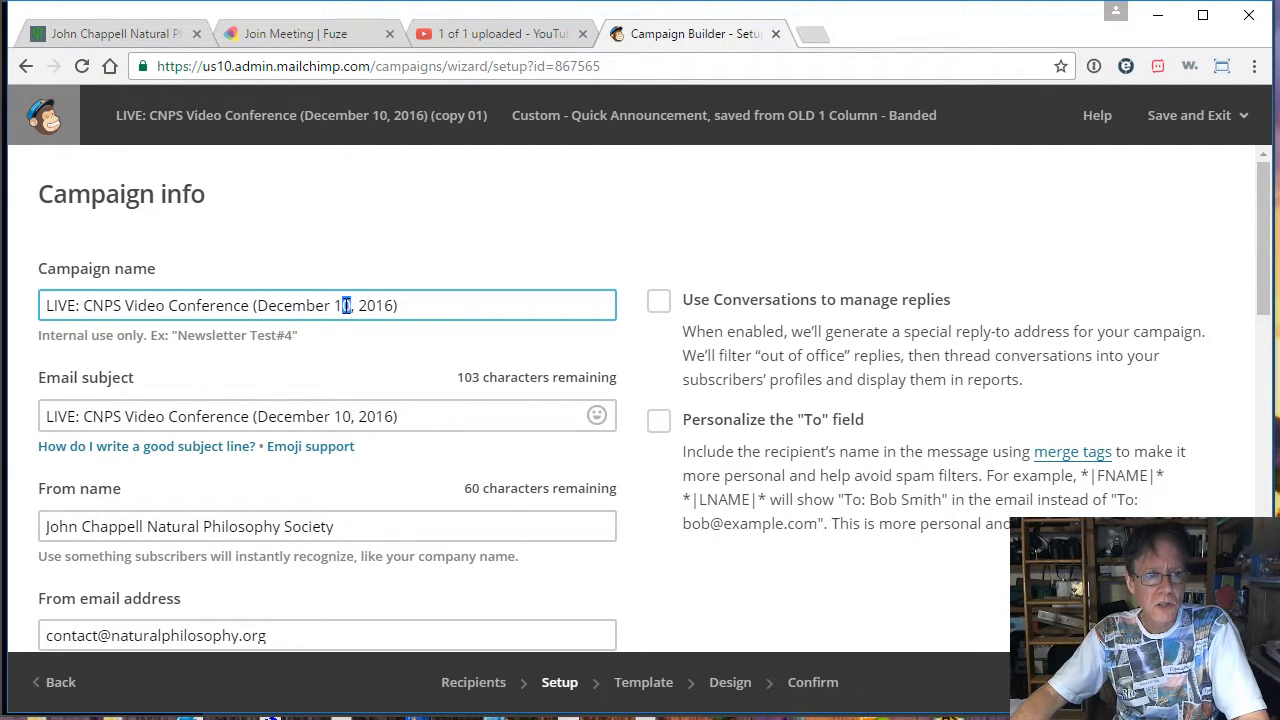
pyautogui.write('7')
pyautogui.moveTo(351, 417); pyautogui.dragTo(343, 416)
pyautogui.write('7')
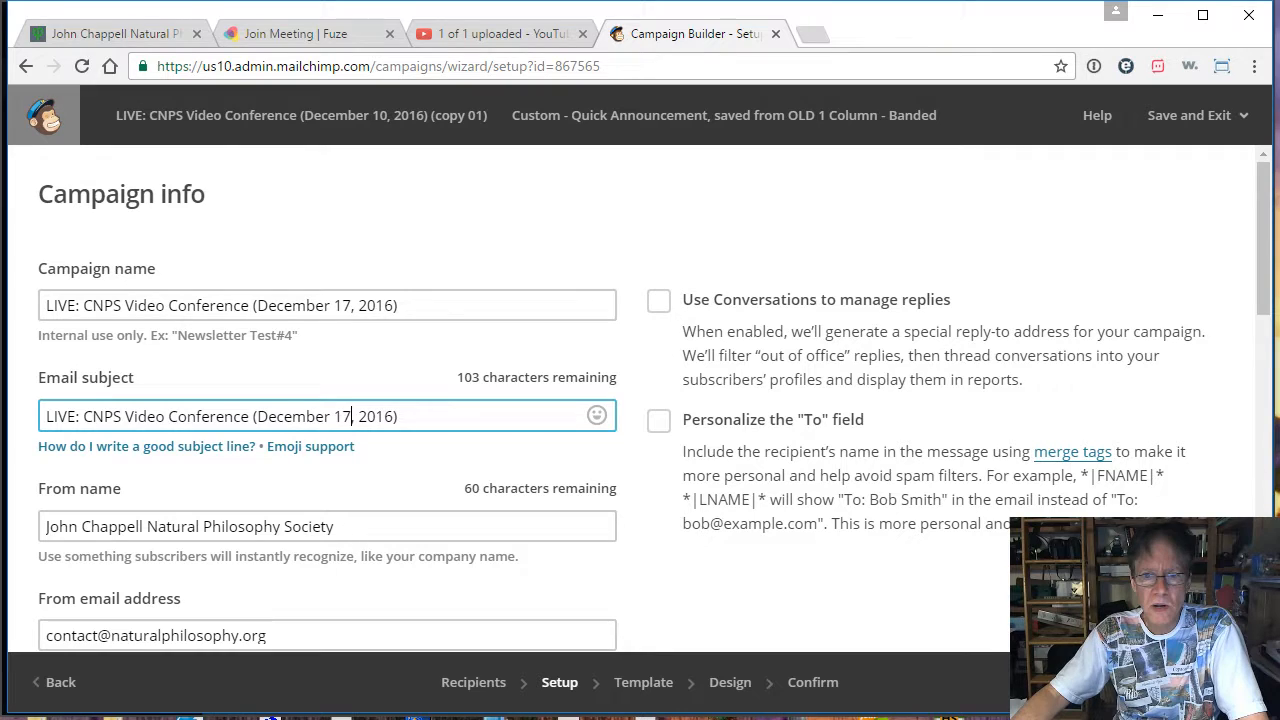
pyautogui.press('Return')
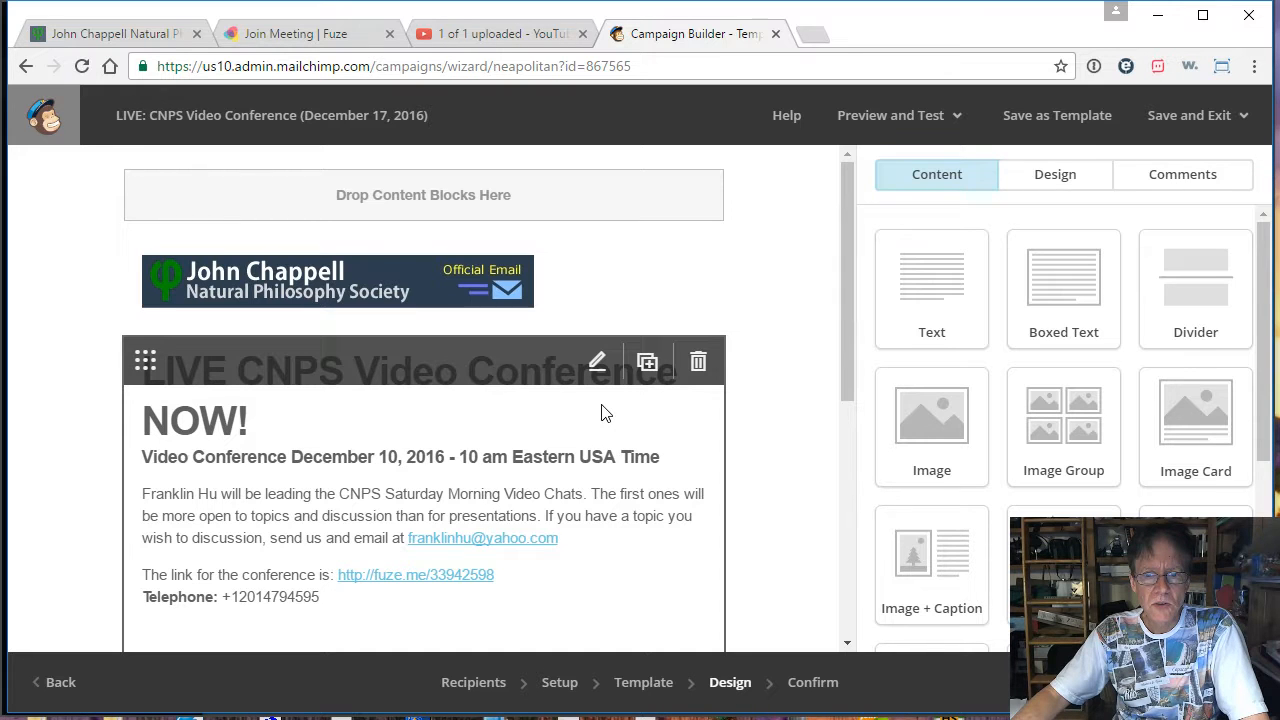
# Open the announcement's main text block in a widened editor and set the date in its subheading to December 17, 2016
pyautogui.click(605, 413)
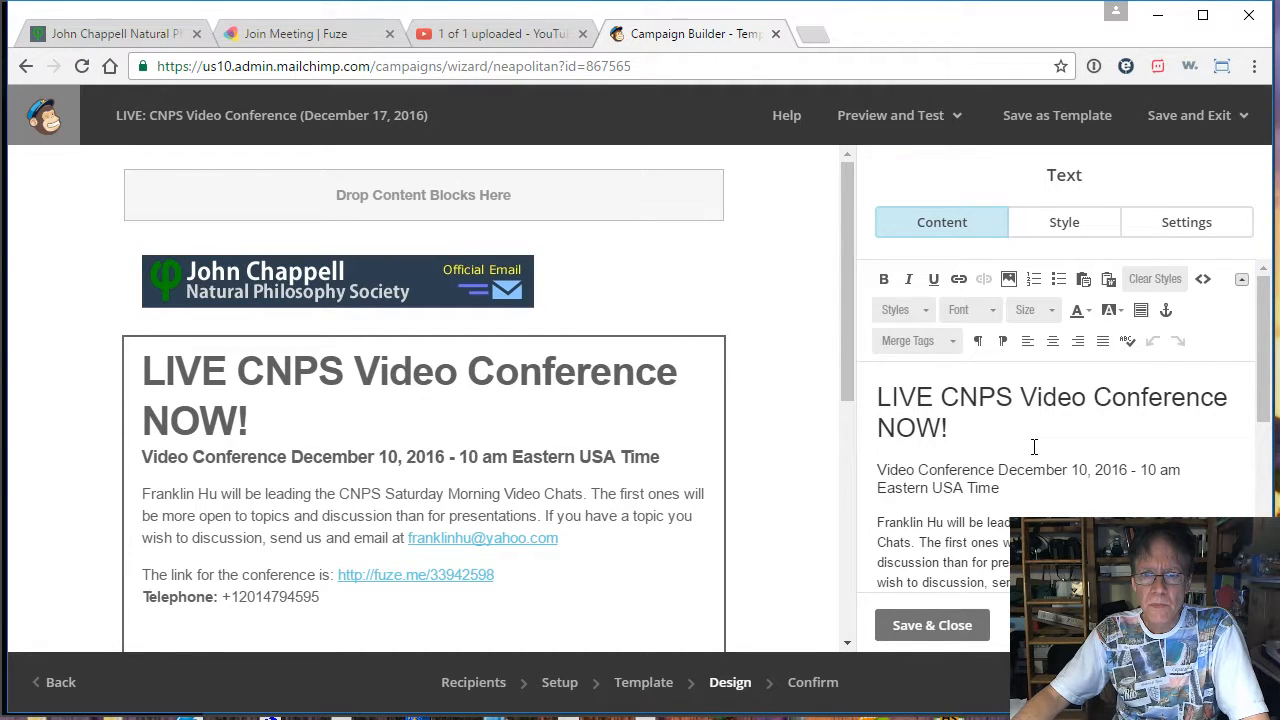
pyautogui.moveTo(851, 417); pyautogui.dragTo(718, 418)
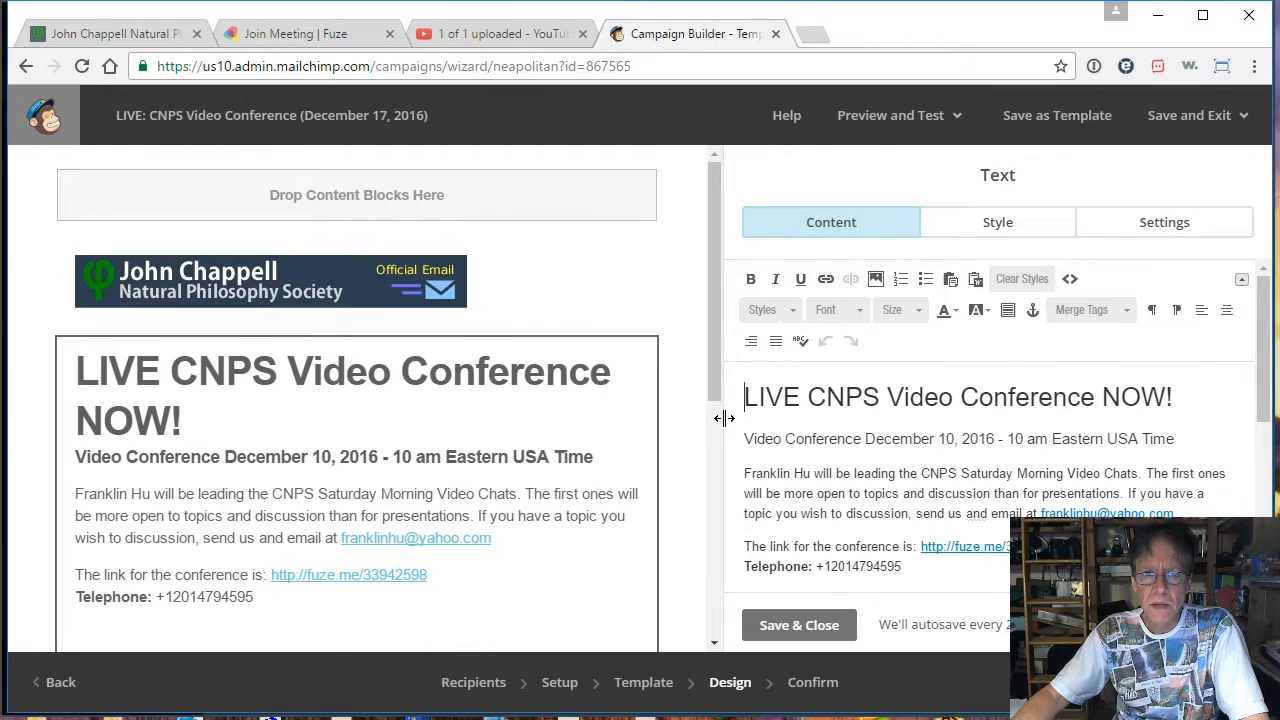
pyautogui.click(955, 443)
pyautogui.press('BackSpace')
pyautogui.write('7')
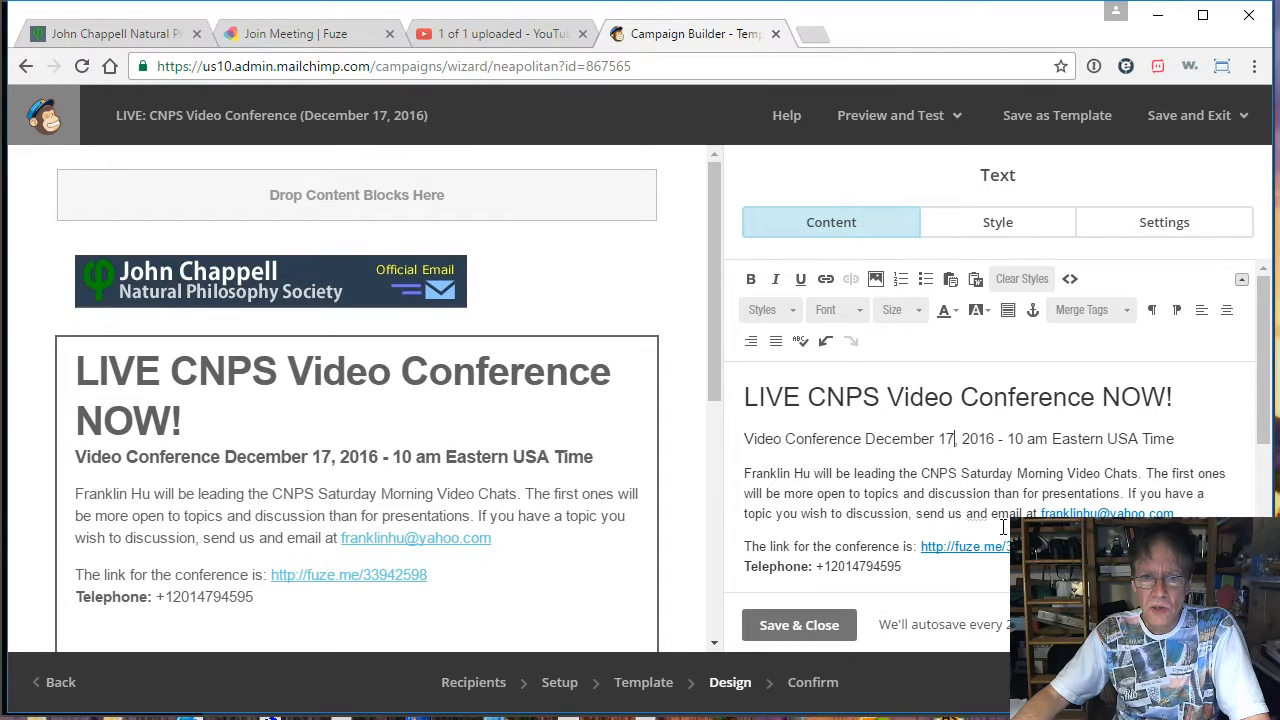
pyautogui.moveTo(1060, 548); pyautogui.dragTo(919, 552)
pyautogui.press('BackSpace')
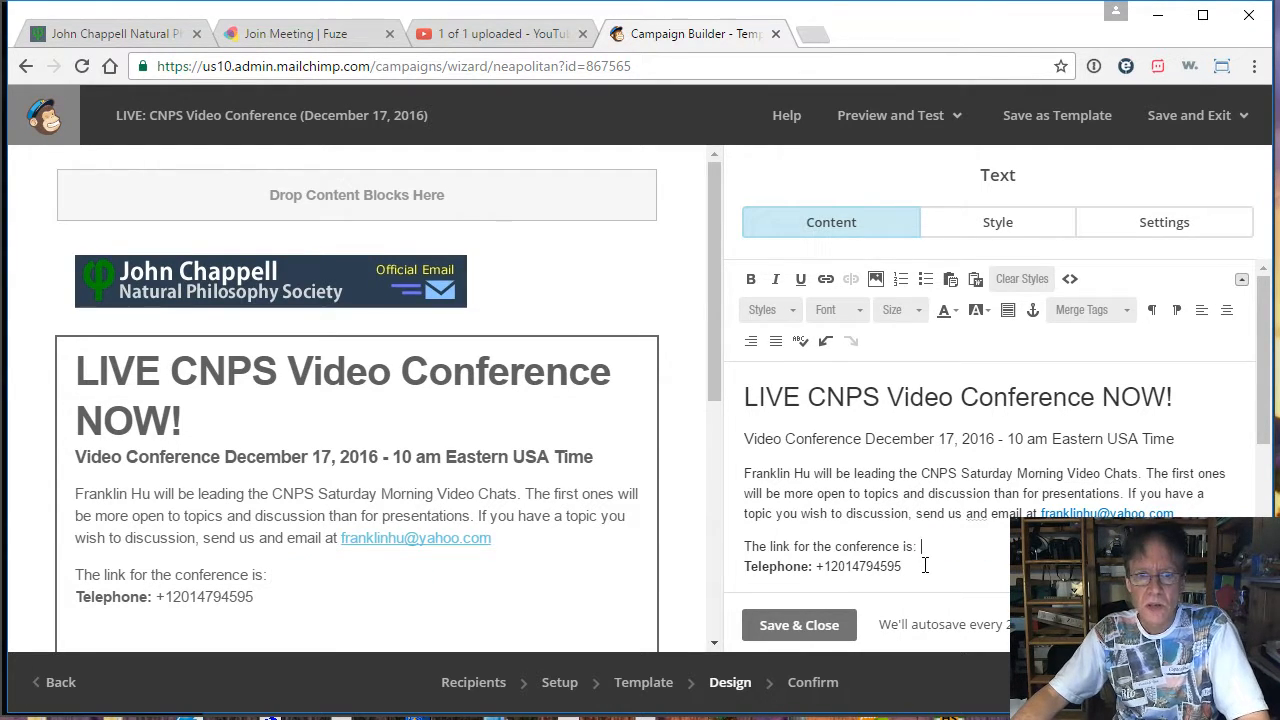
pyautogui.write('http://fuze.me/34024470')
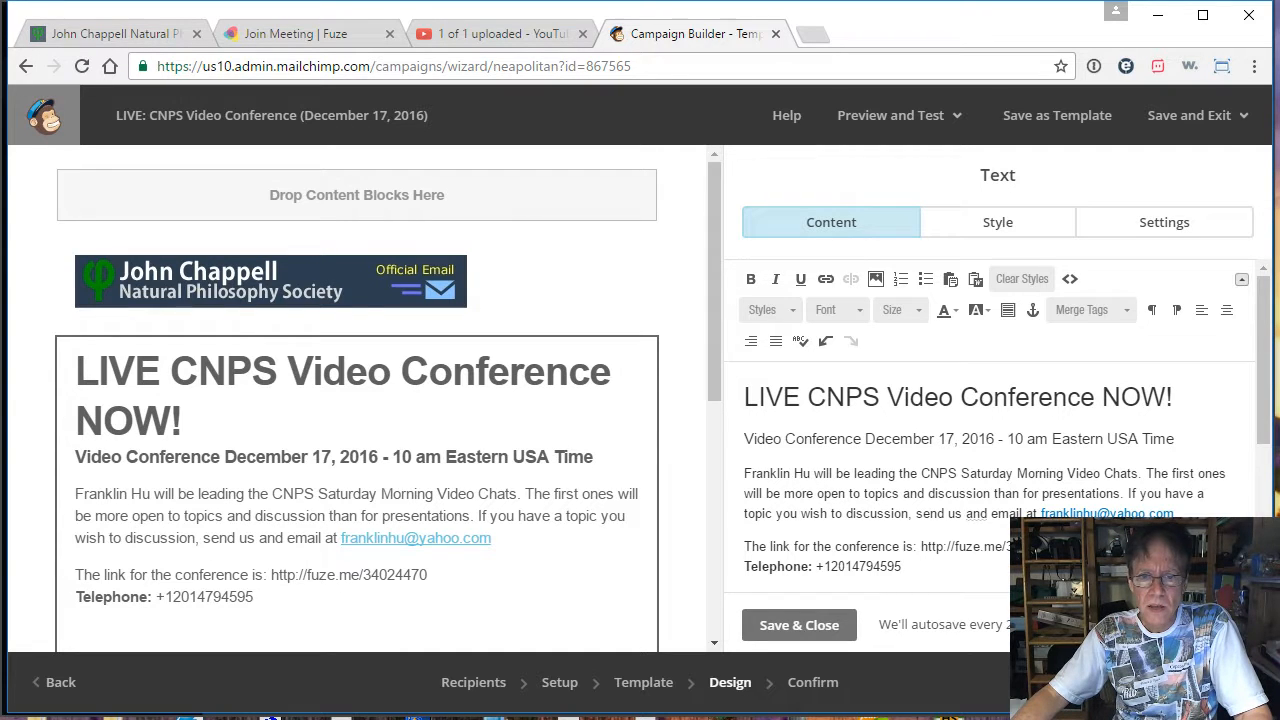
pyautogui.moveTo(1060, 548); pyautogui.dragTo(922, 547)
pyautogui.hotkey('ctrl', 'c')
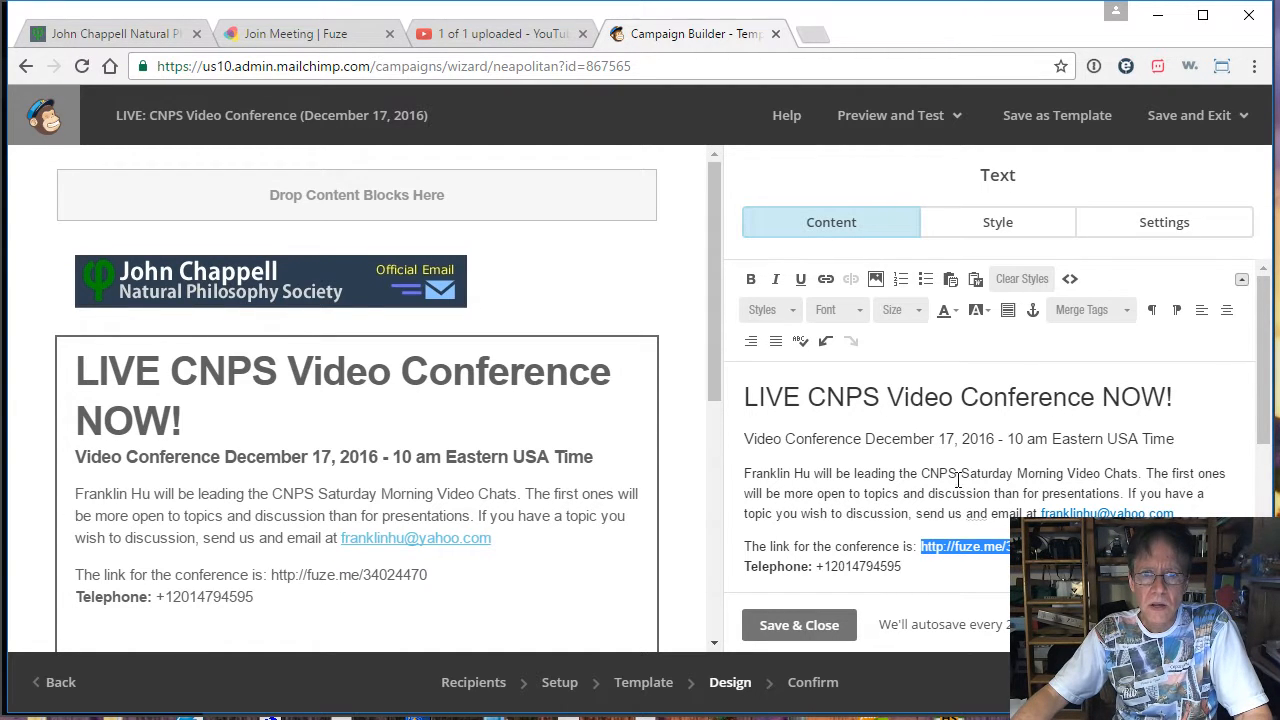
pyautogui.click(825, 279)
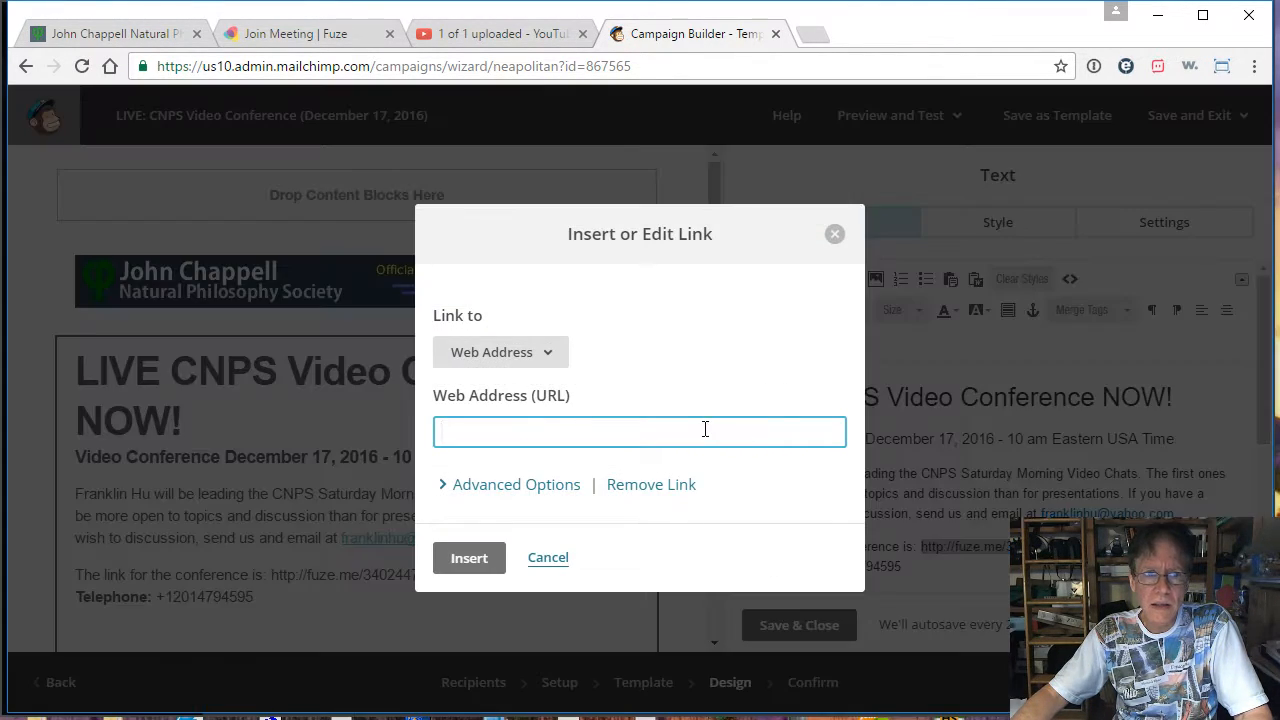
pyautogui.hotkey('ctrl', 'v')
pyautogui.click(475, 557)
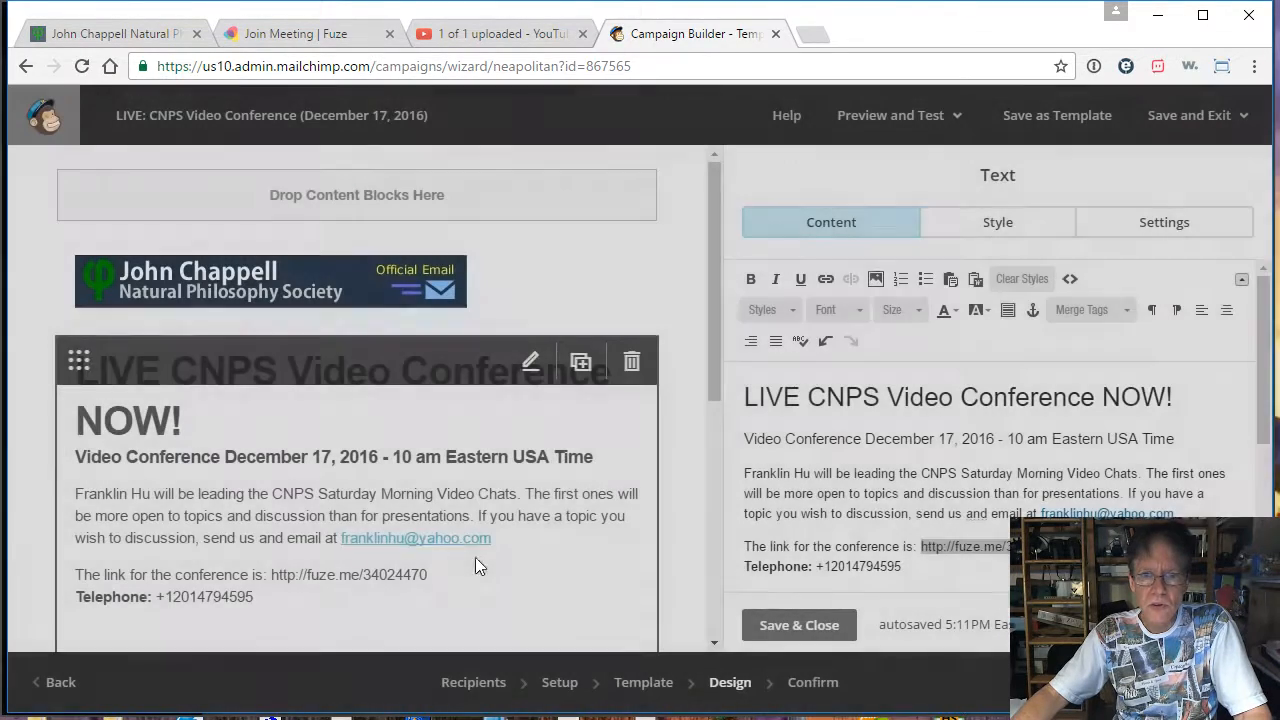
# Set the date in the meeting details at the end of the text block to 12/17/2016
pyautogui.click(940, 577)
pyautogui.hotkey('ctrl', 'v')
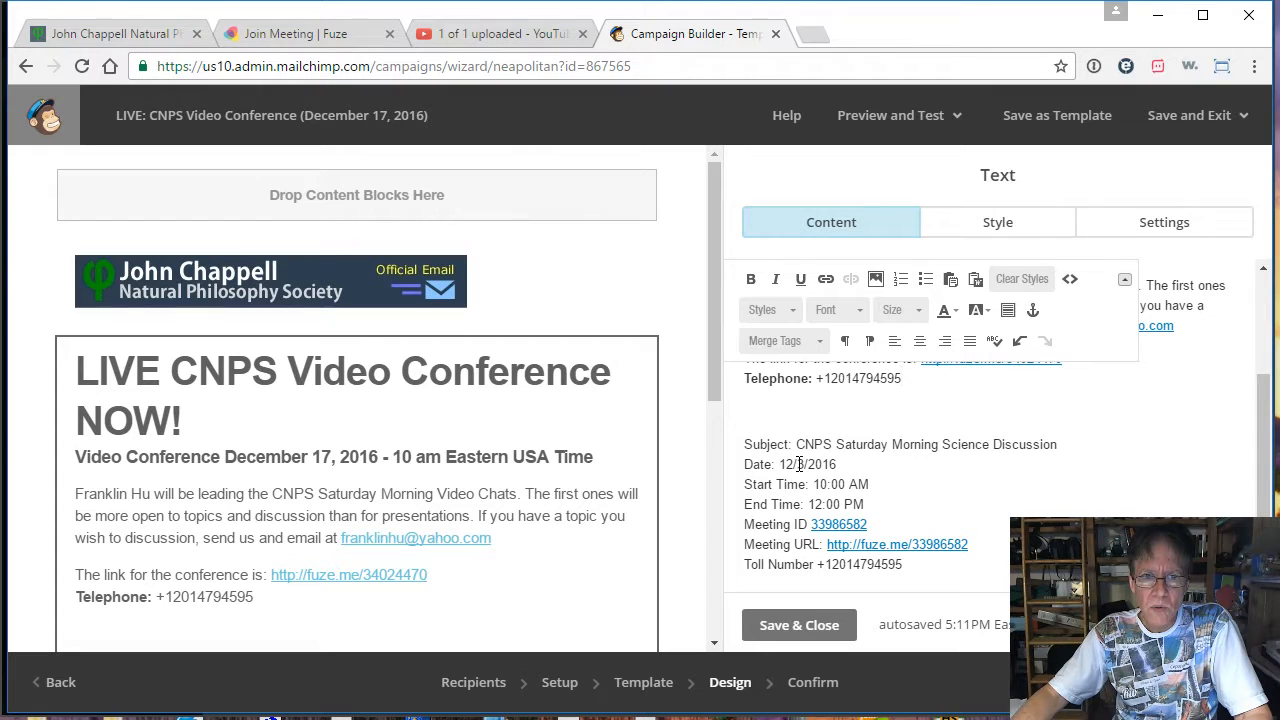
pyautogui.moveTo(796, 464); pyautogui.dragTo(806, 466)
pyautogui.write('5')
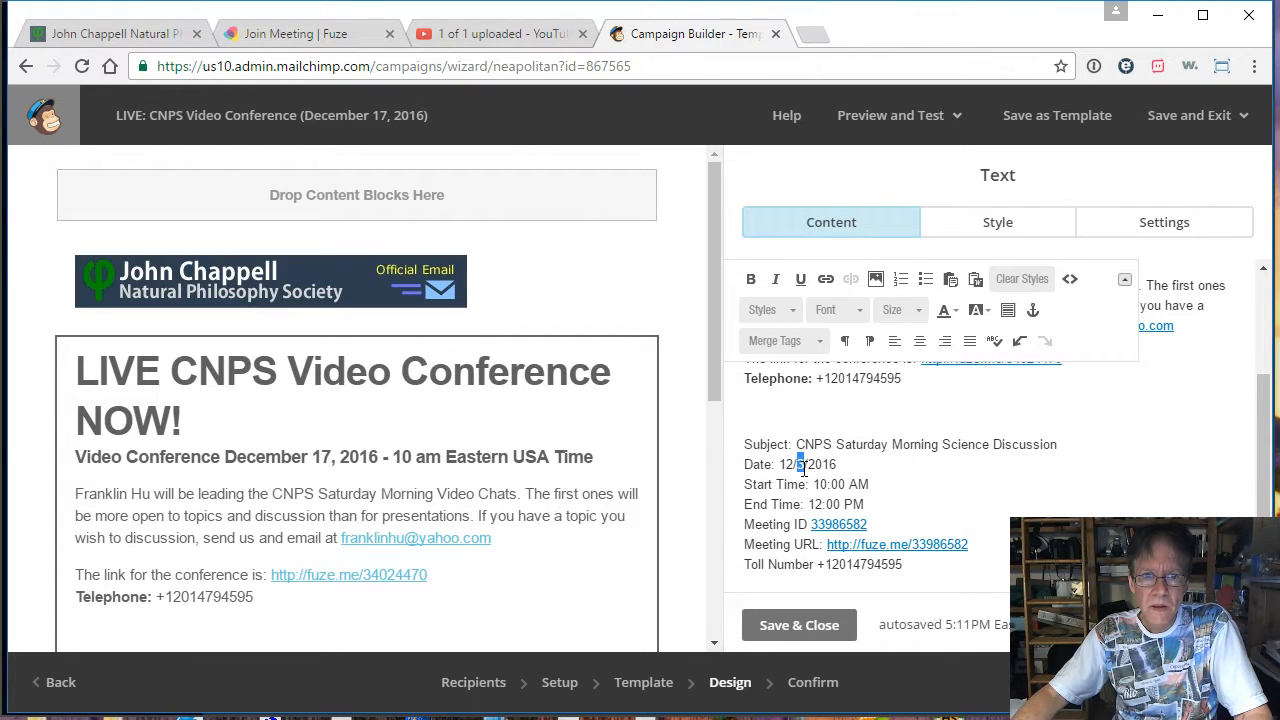
pyautogui.write('7')
pyautogui.click(799, 466)
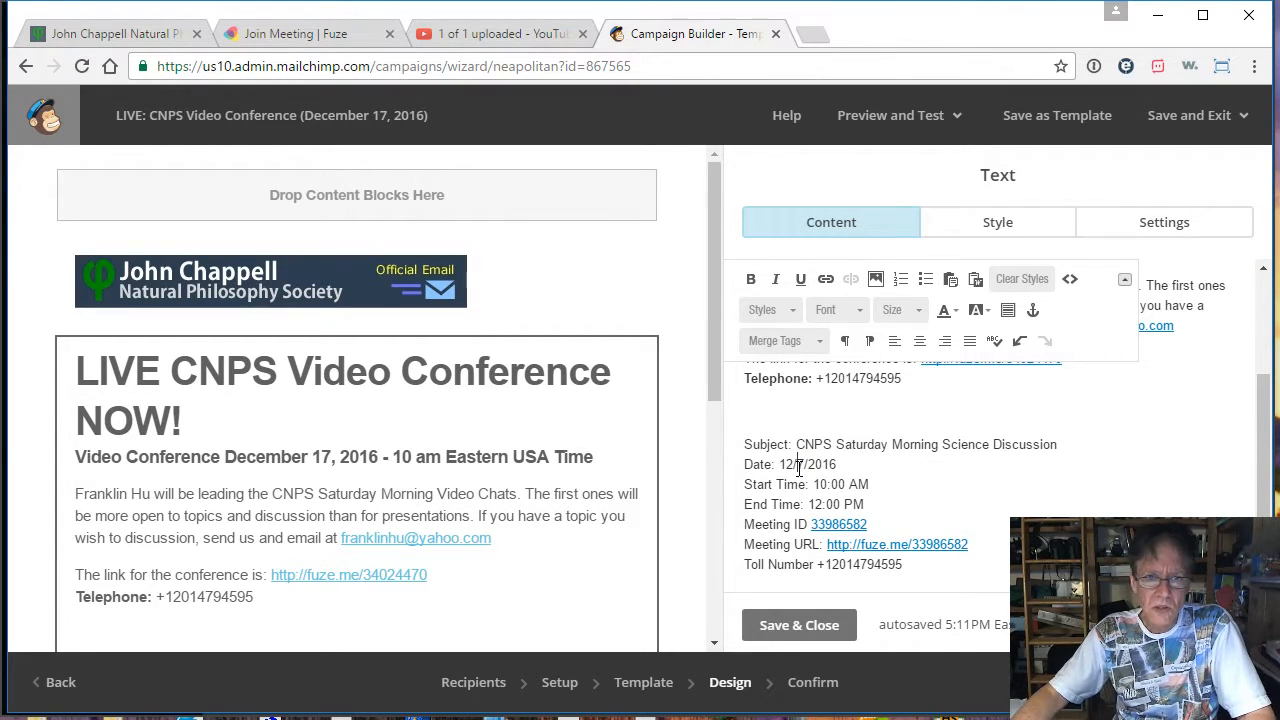
pyautogui.write('1')
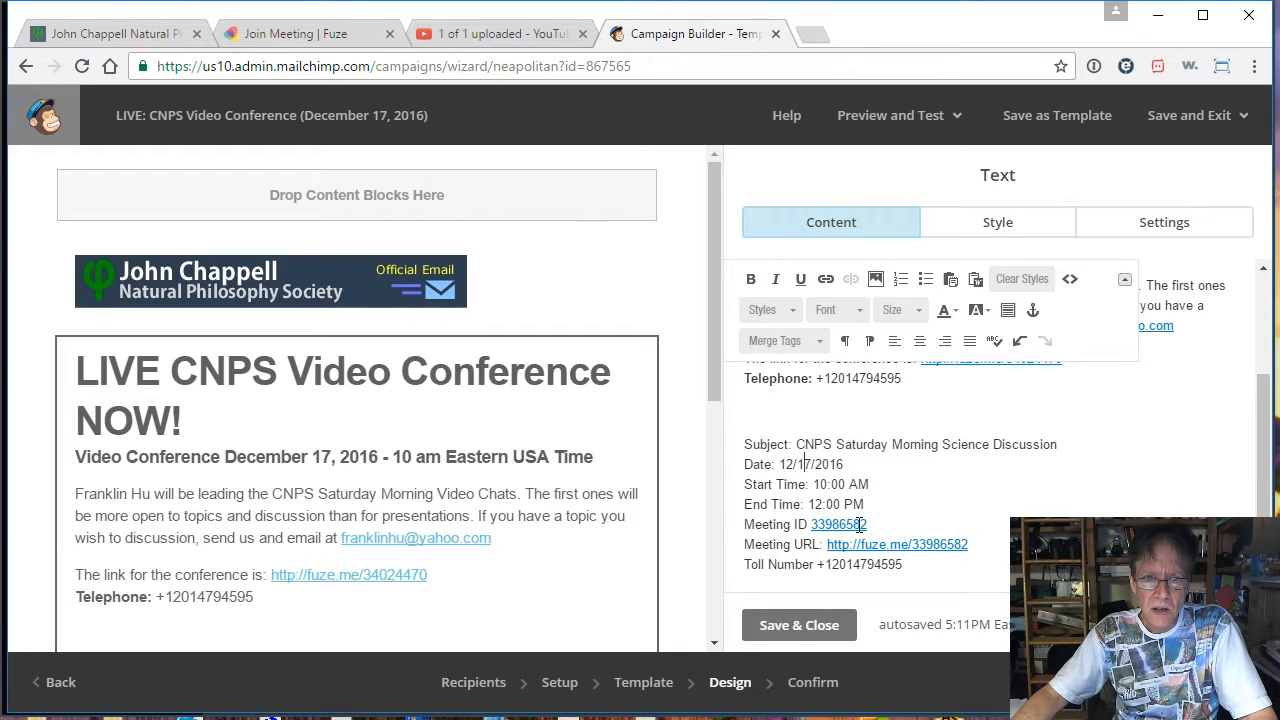
pyautogui.moveTo(876, 524); pyautogui.dragTo(811, 524)
pyautogui.press('BackSpace')
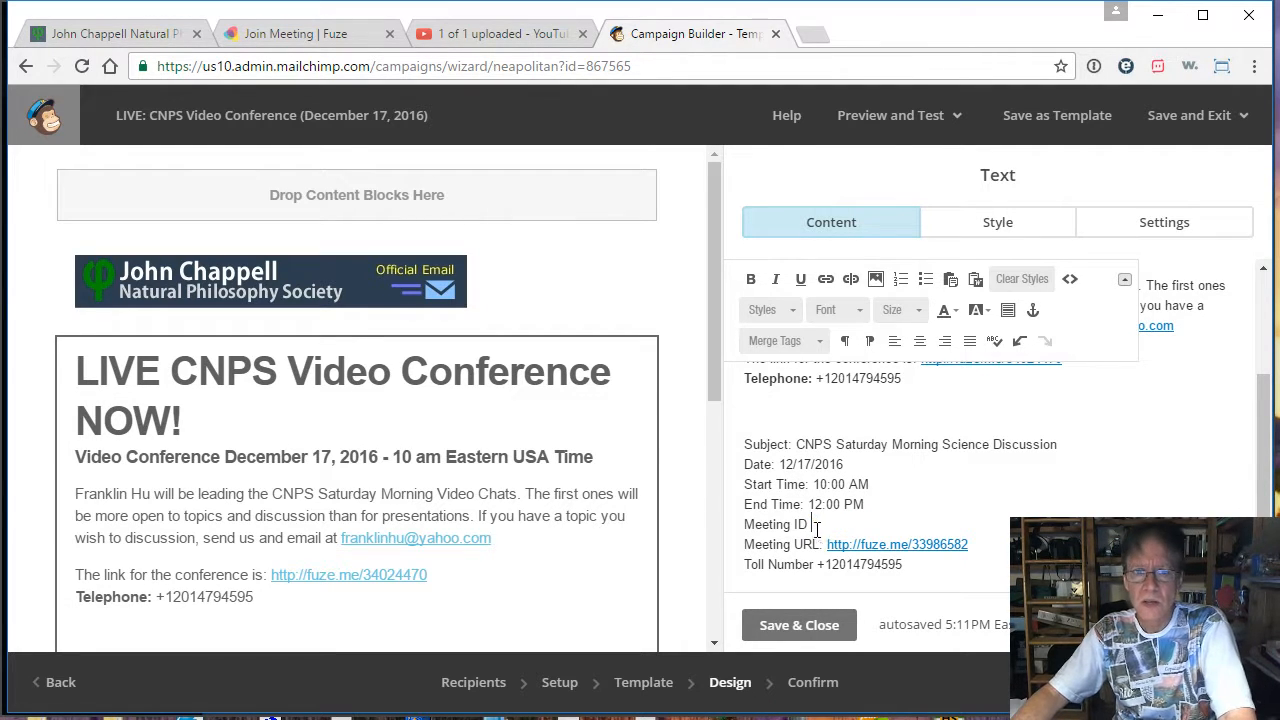
pyautogui.moveTo(963, 545); pyautogui.dragTo(828, 545)
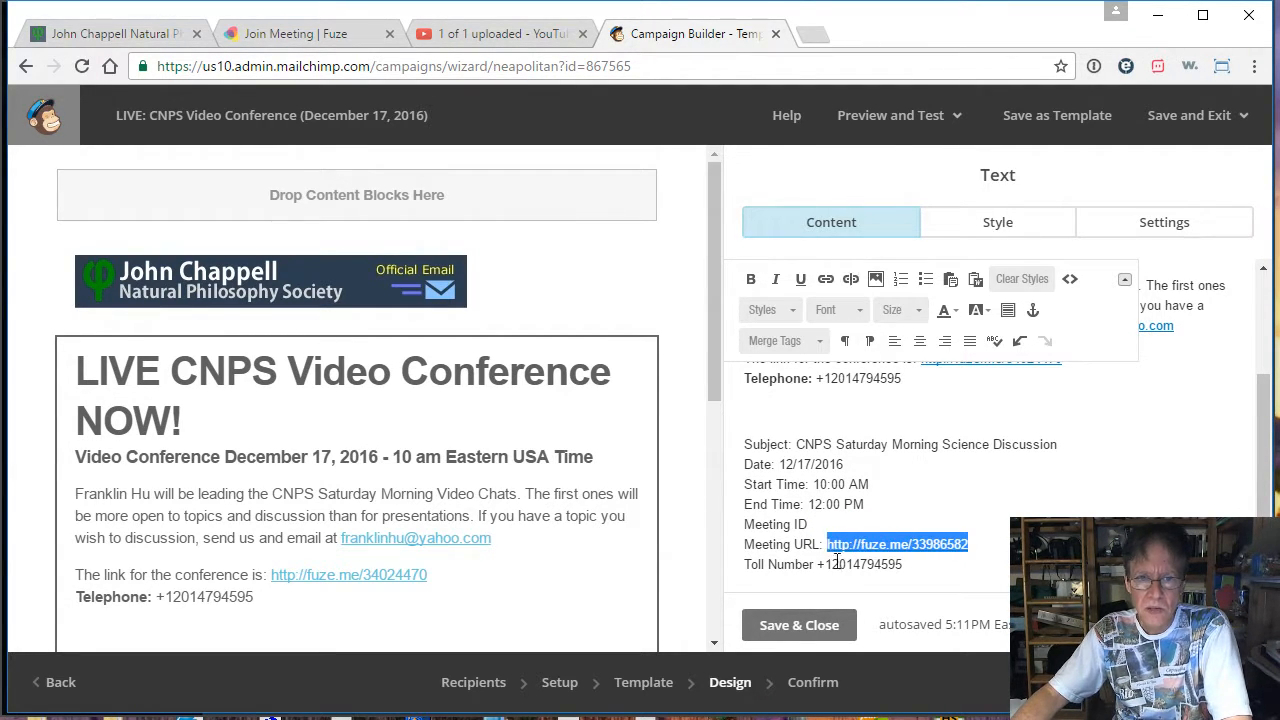
pyautogui.press('BackSpace')
pyautogui.hotkey('ctrl', 'v')
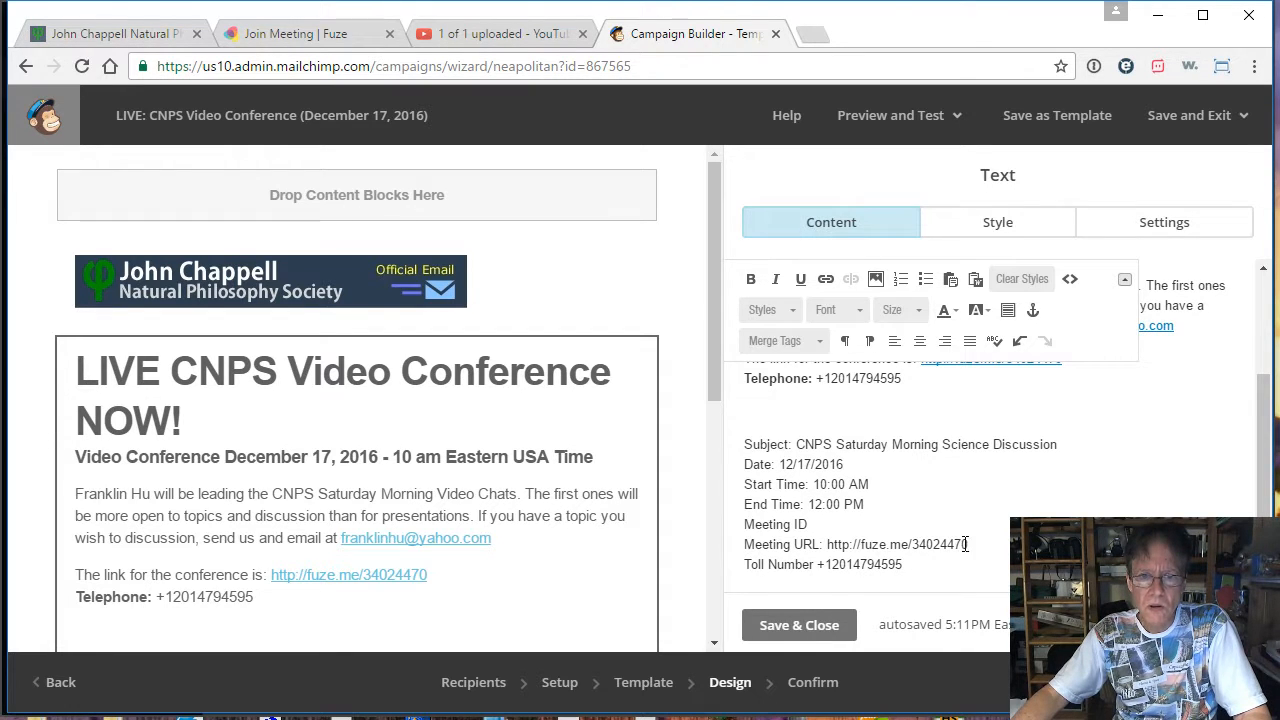
pyautogui.moveTo(968, 544); pyautogui.dragTo(827, 545)
pyautogui.hotkey('ctrl', 'c')
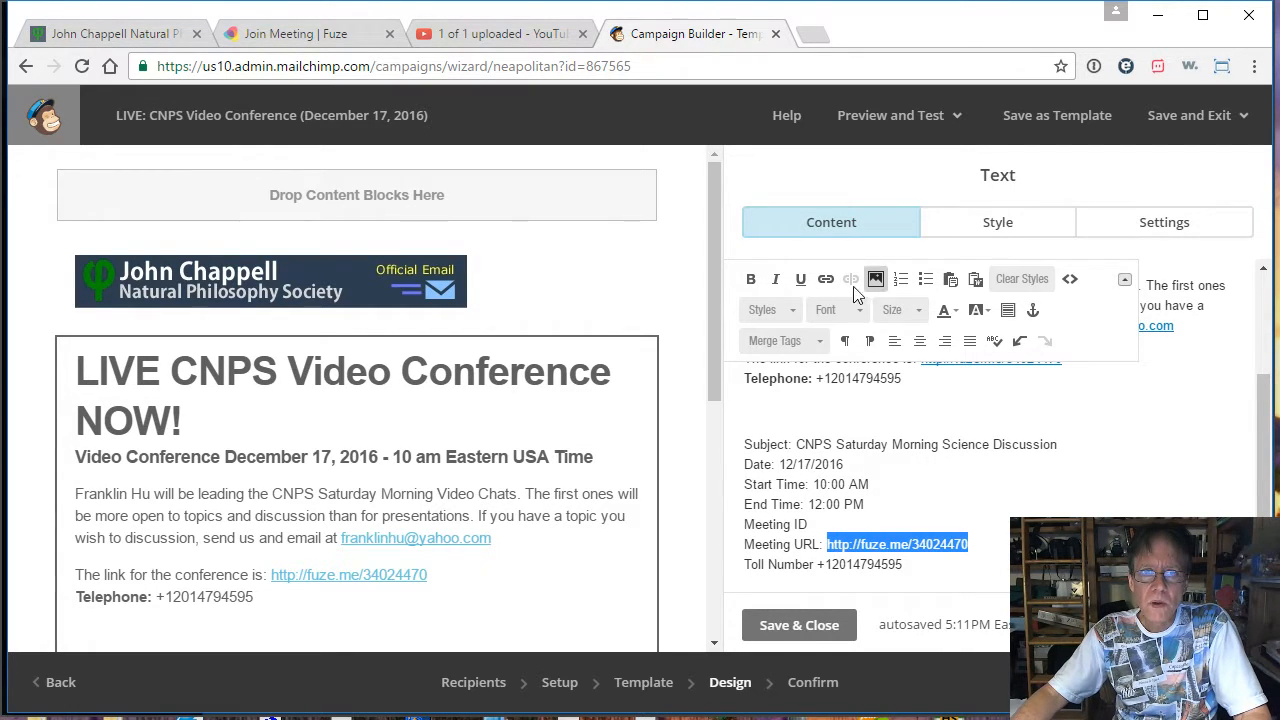
pyautogui.click(825, 285)
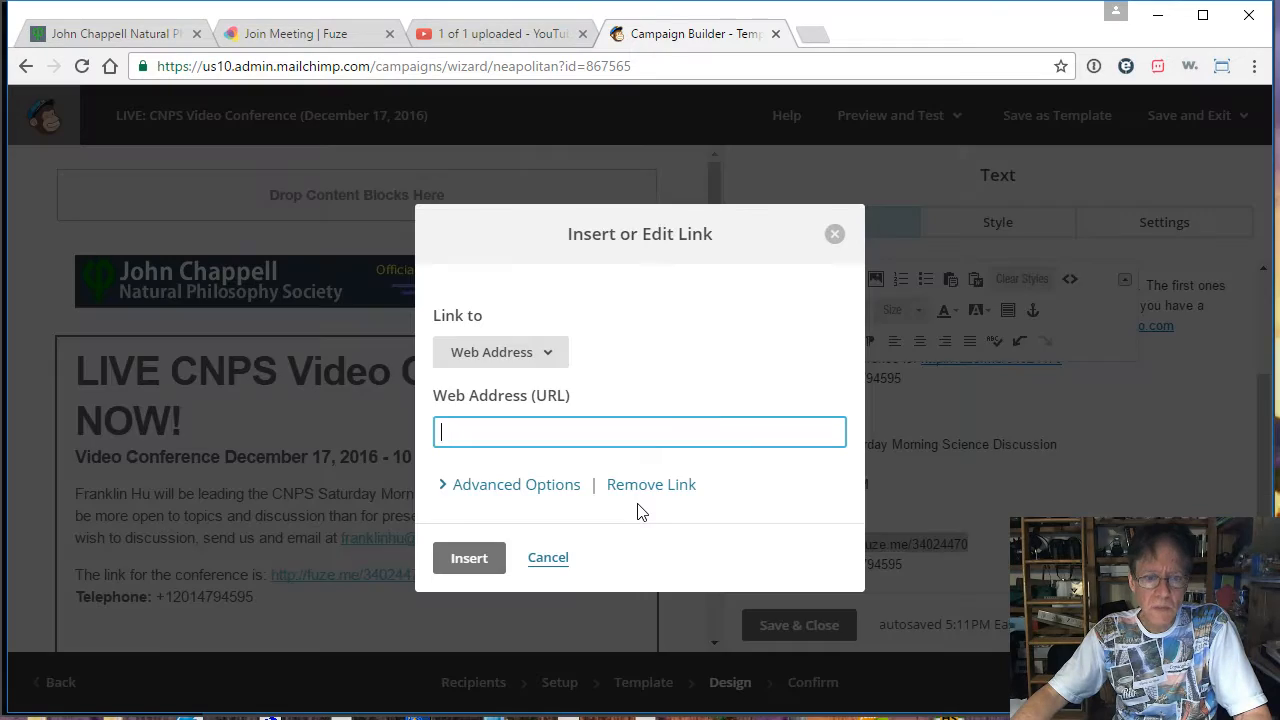
pyautogui.hotkey('ctrl', 'v')
pyautogui.click(469, 557)
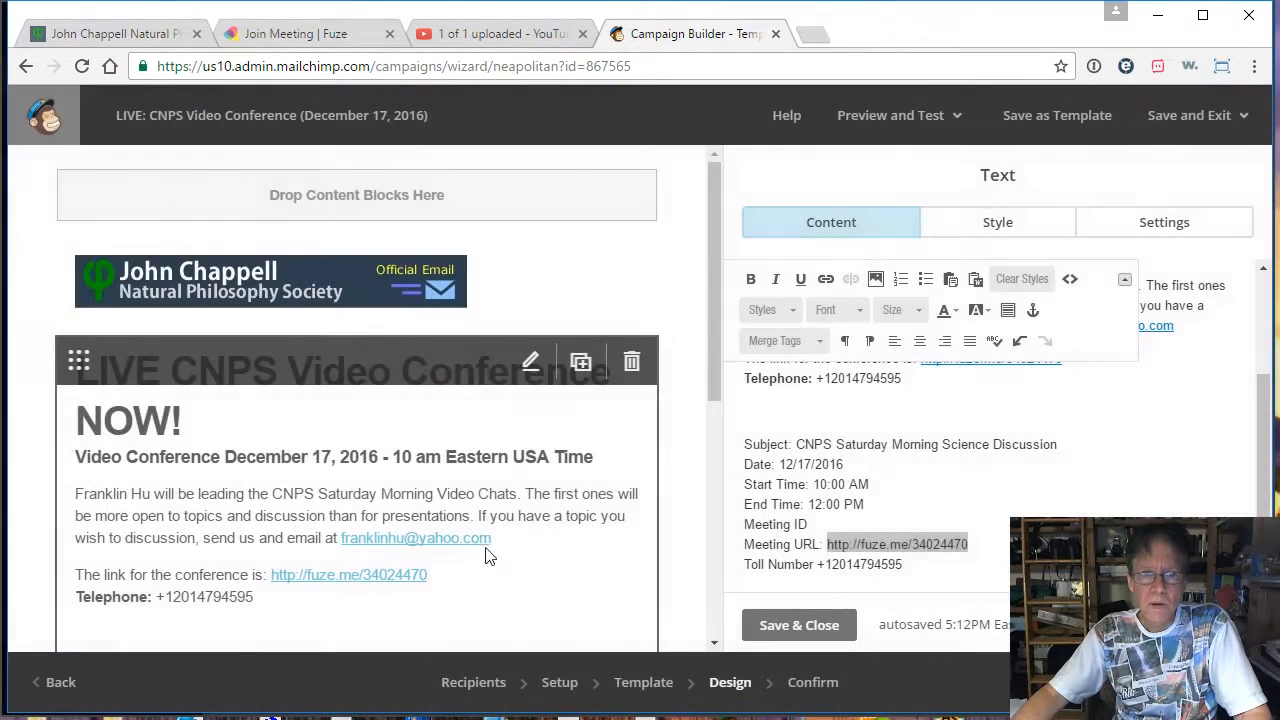
# Enter 34024470 as the linked meeting ID, check its web address, and save and close the text block
pyautogui.click(829, 526)
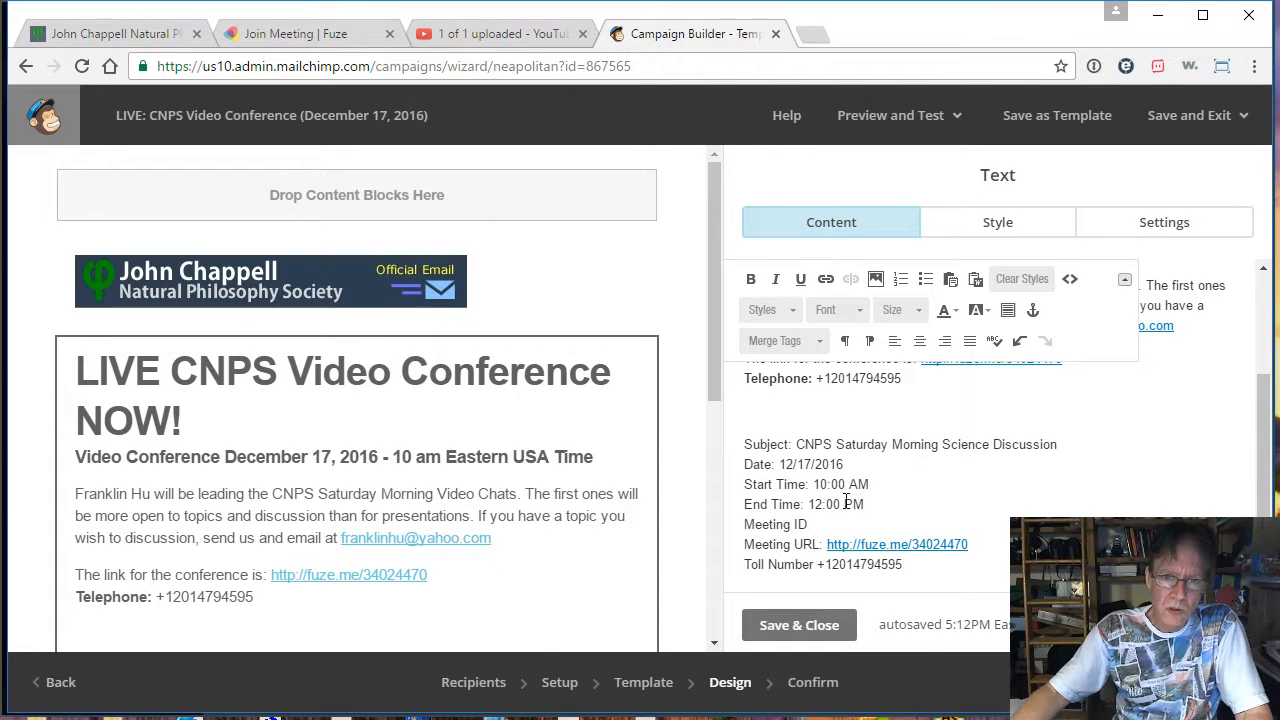
pyautogui.moveTo(975, 543); pyautogui.dragTo(922, 543)
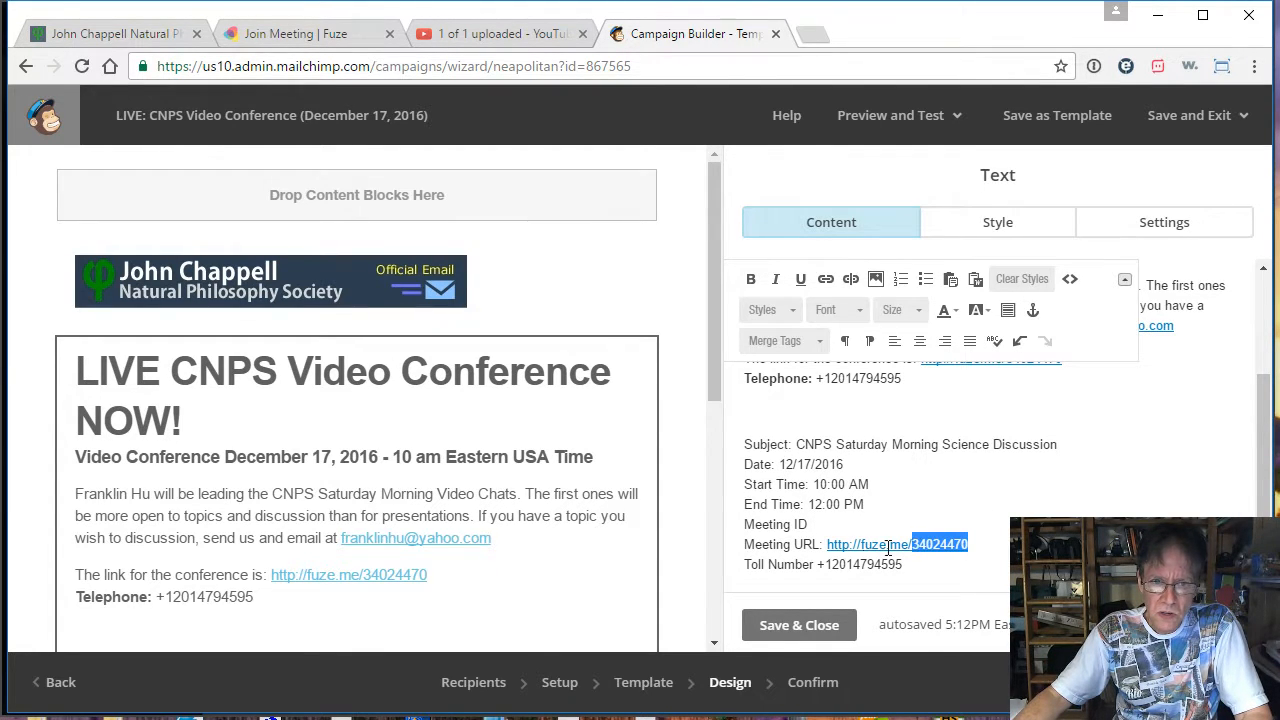
pyautogui.click(822, 524)
pyautogui.write('34024470')
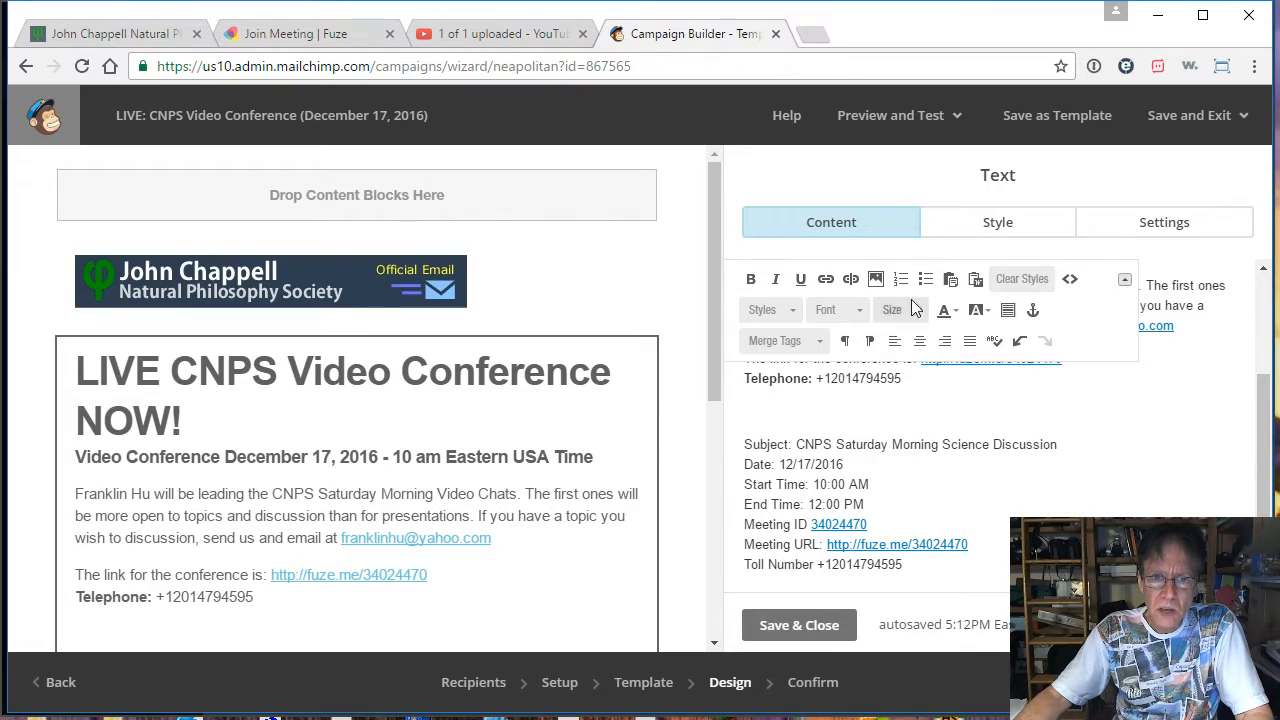
pyautogui.click(822, 279)
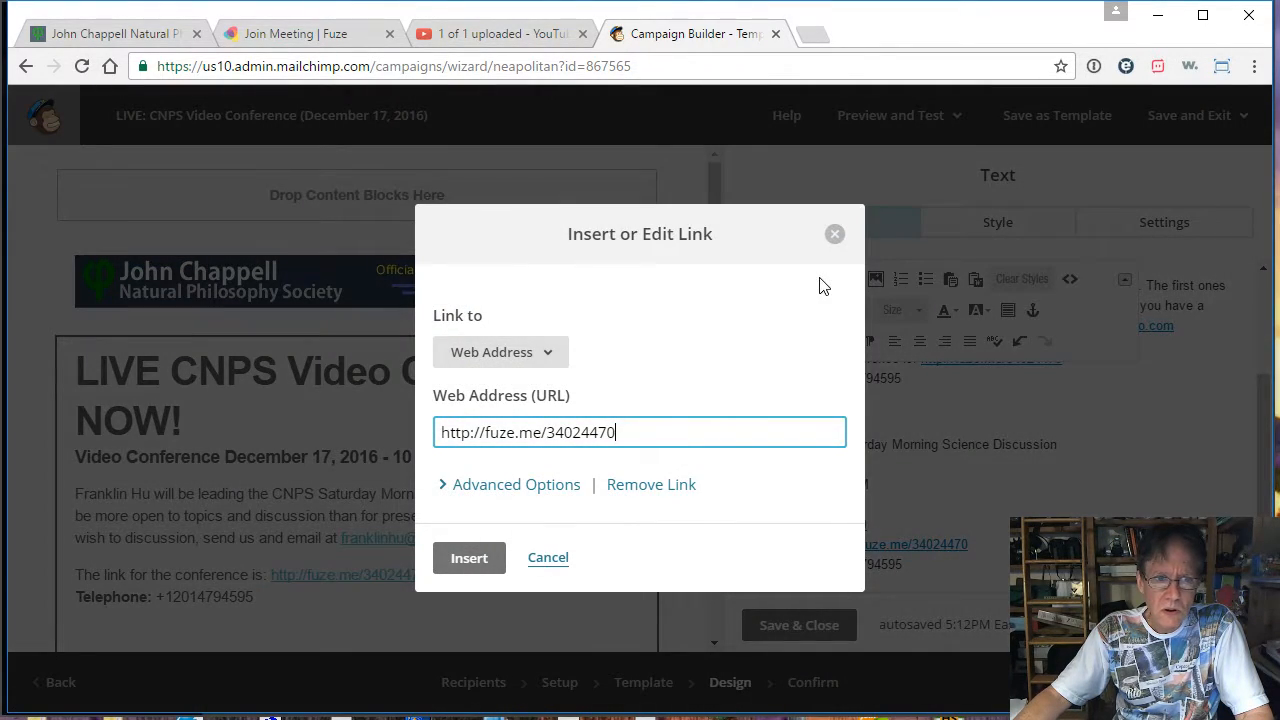
pyautogui.click(835, 234)
pyautogui.scroll(-1, 949, 483)
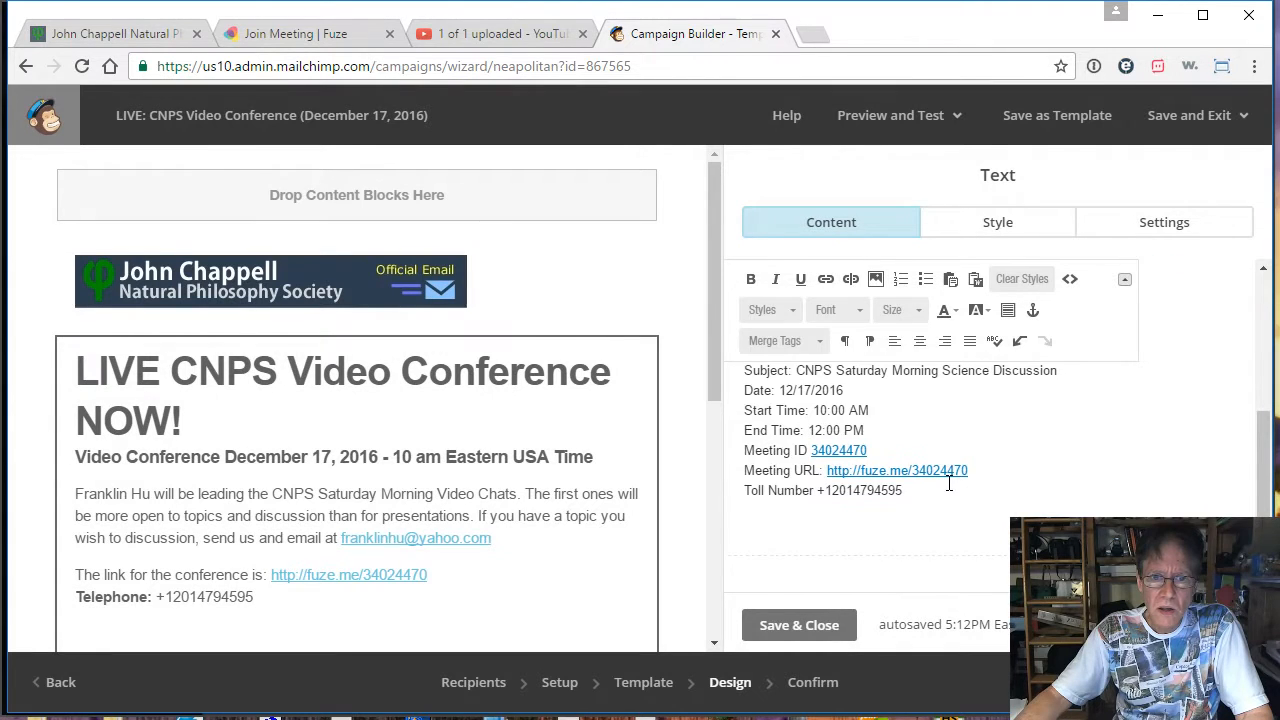
pyautogui.scroll(-3, 949, 483)
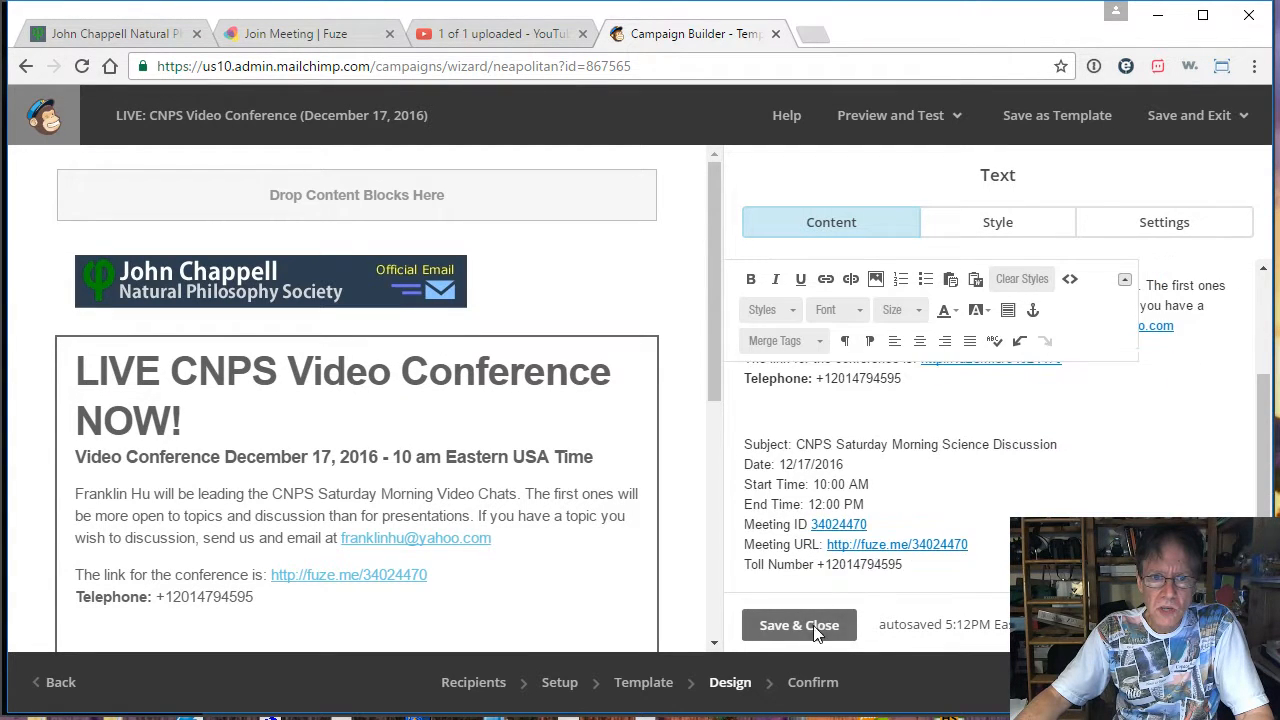
pyautogui.click(815, 627)
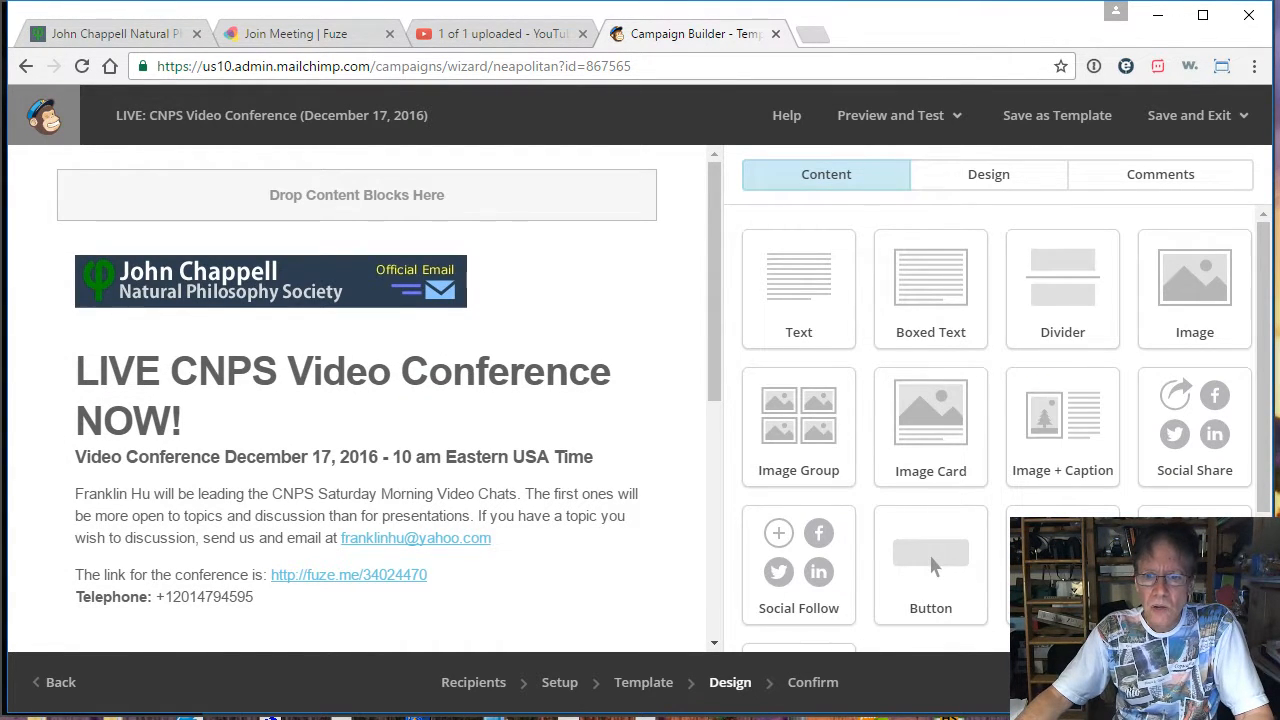
# Review the updated email, send a test to the prefilled address, and proceed to the campaign's confirmation page
pyautogui.scroll(-1, 655, 596)
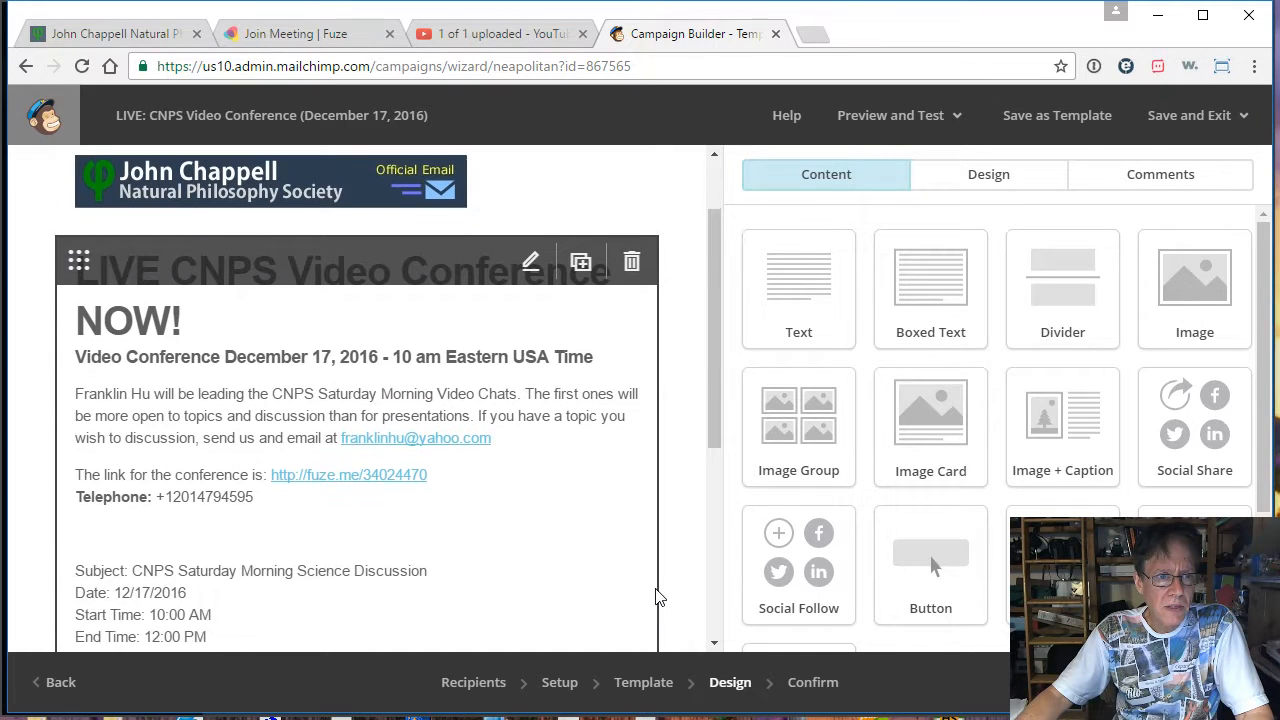
pyautogui.scroll(1, 655, 596)
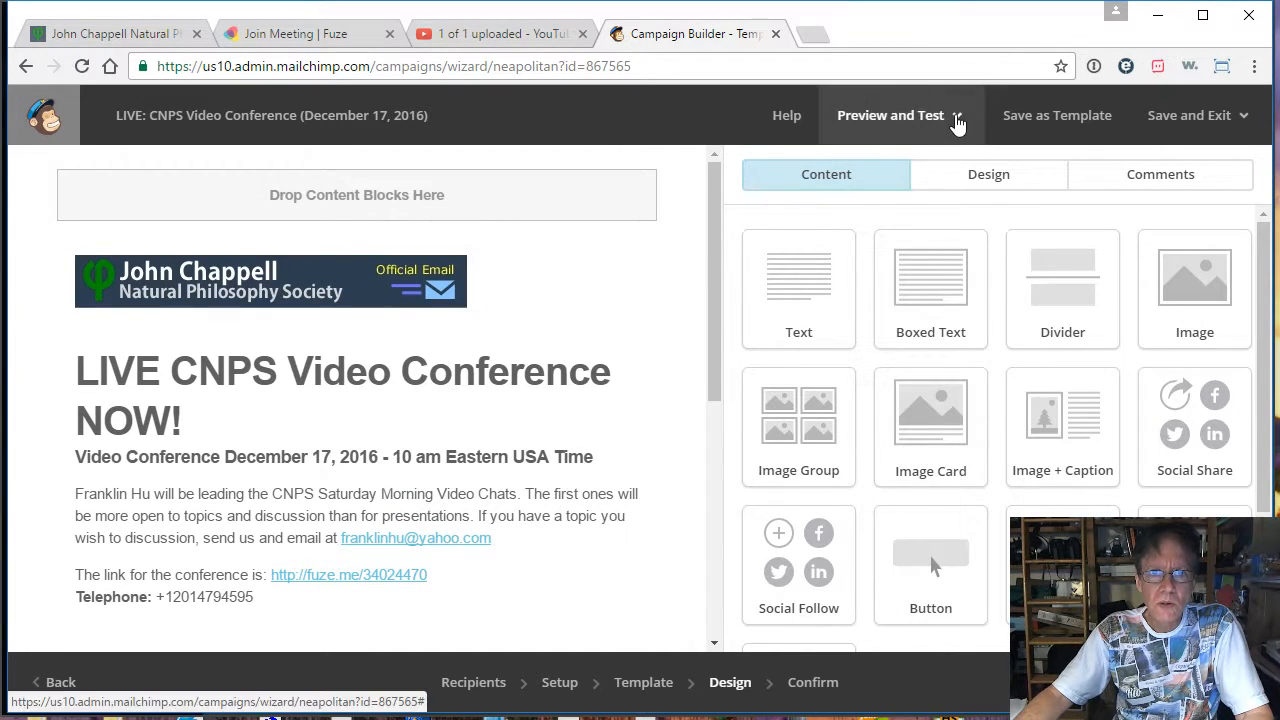
pyautogui.click(955, 122)
pyautogui.click(934, 217)
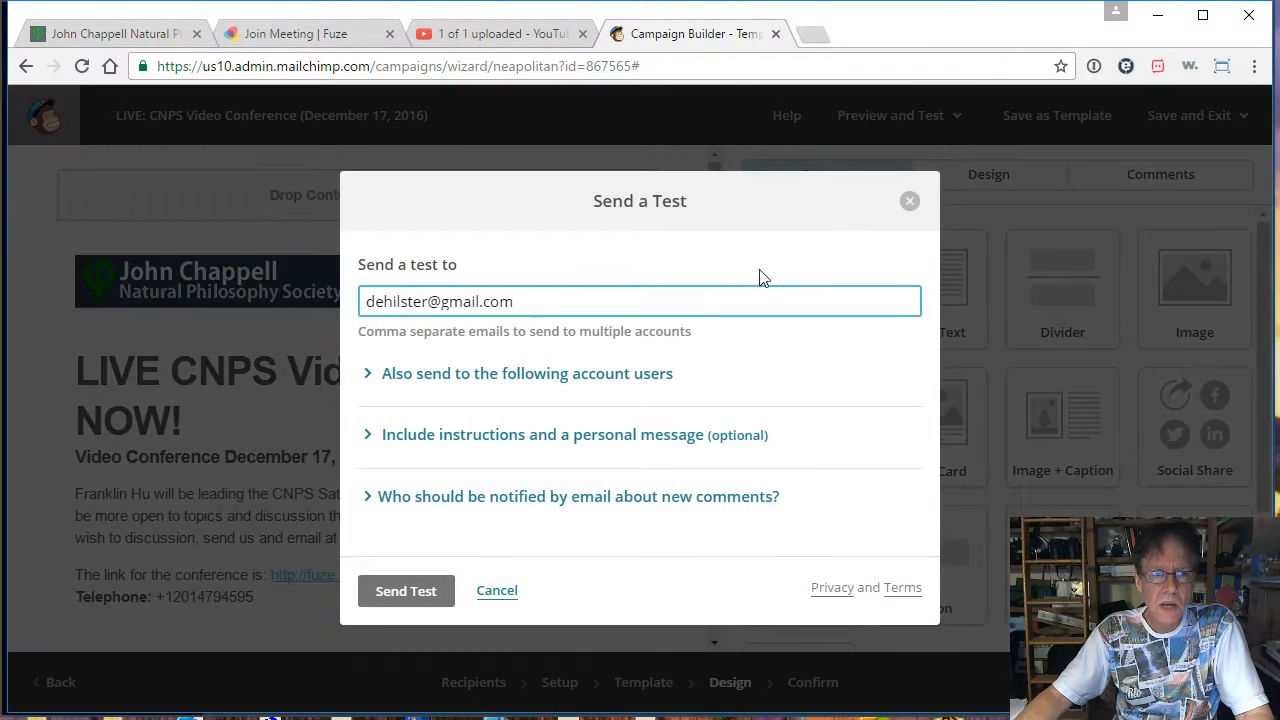
pyautogui.click(406, 600)
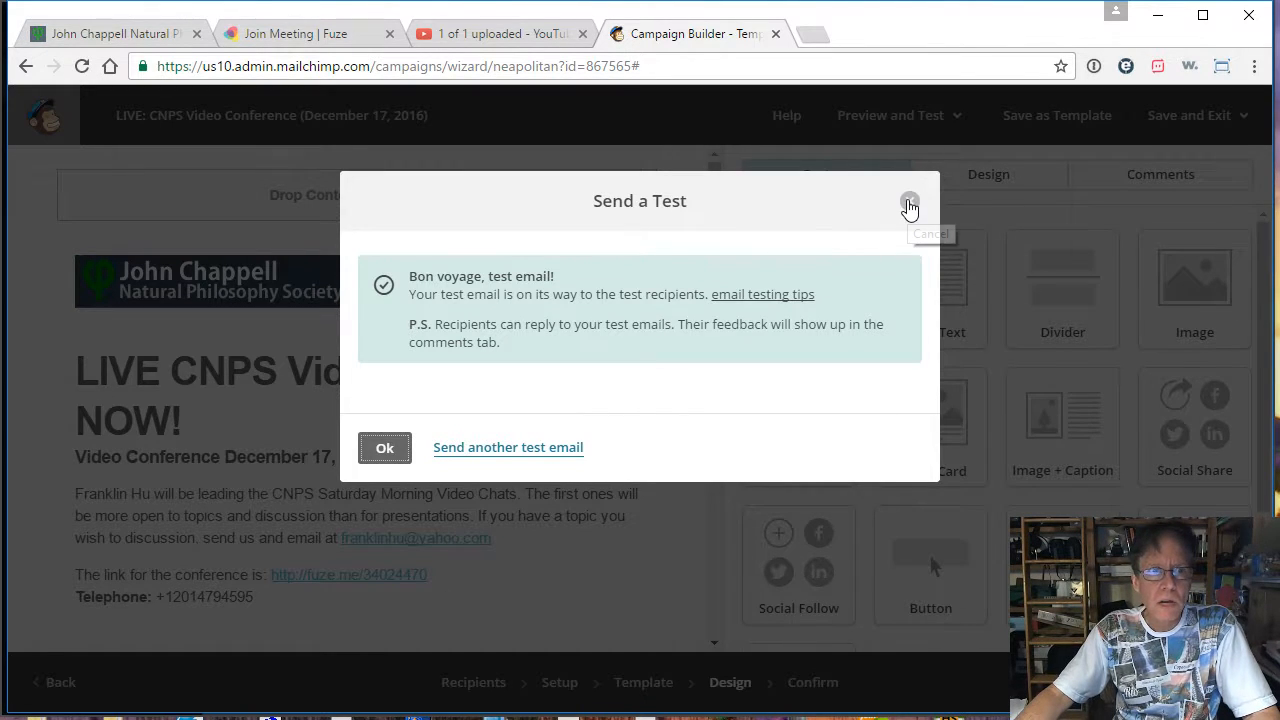
pyautogui.click(909, 206)
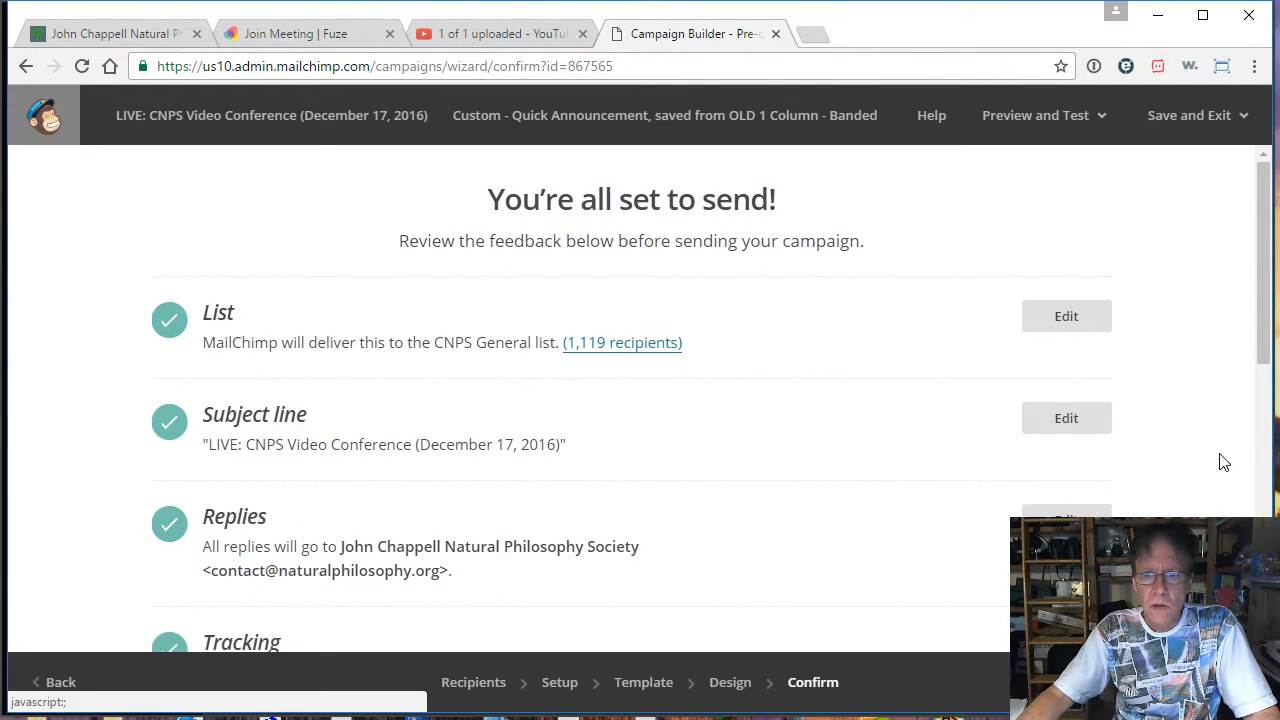
# Start scheduling the campaign and set its delivery date to December 17 2016
pyautogui.moveTo(1264, 356); pyautogui.dragTo(1264, 629)
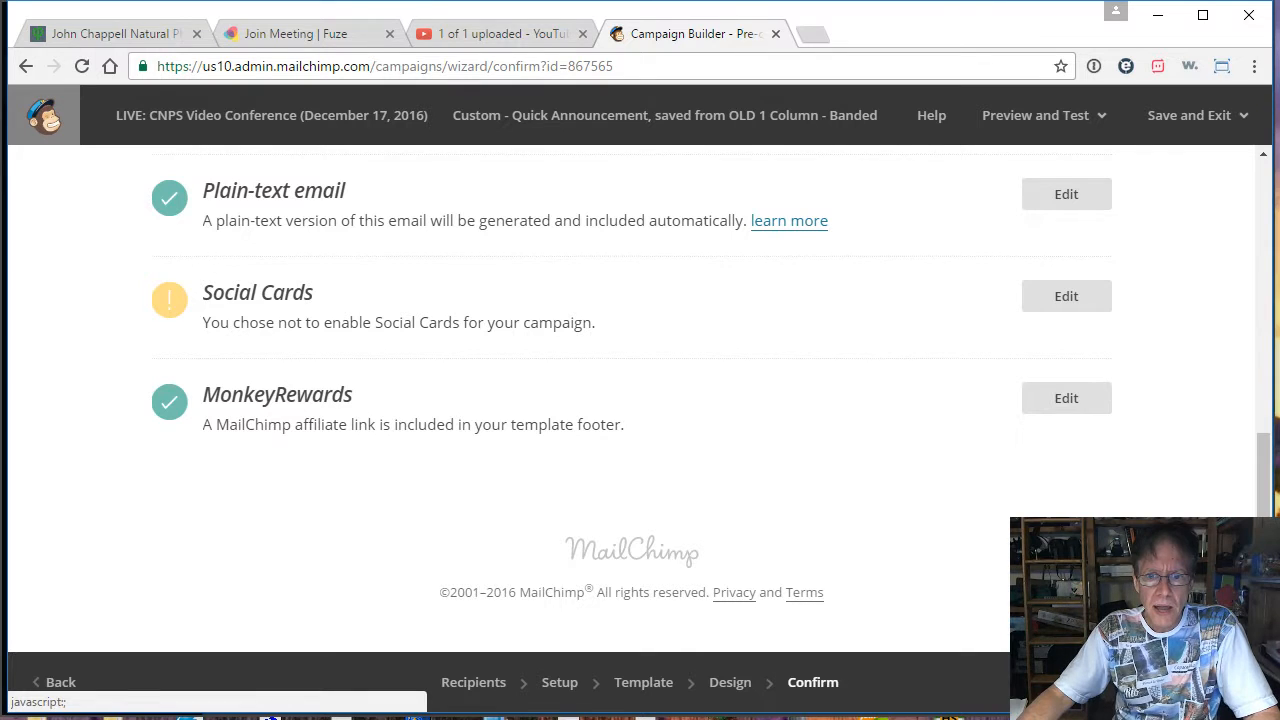
pyautogui.click(1110, 682)
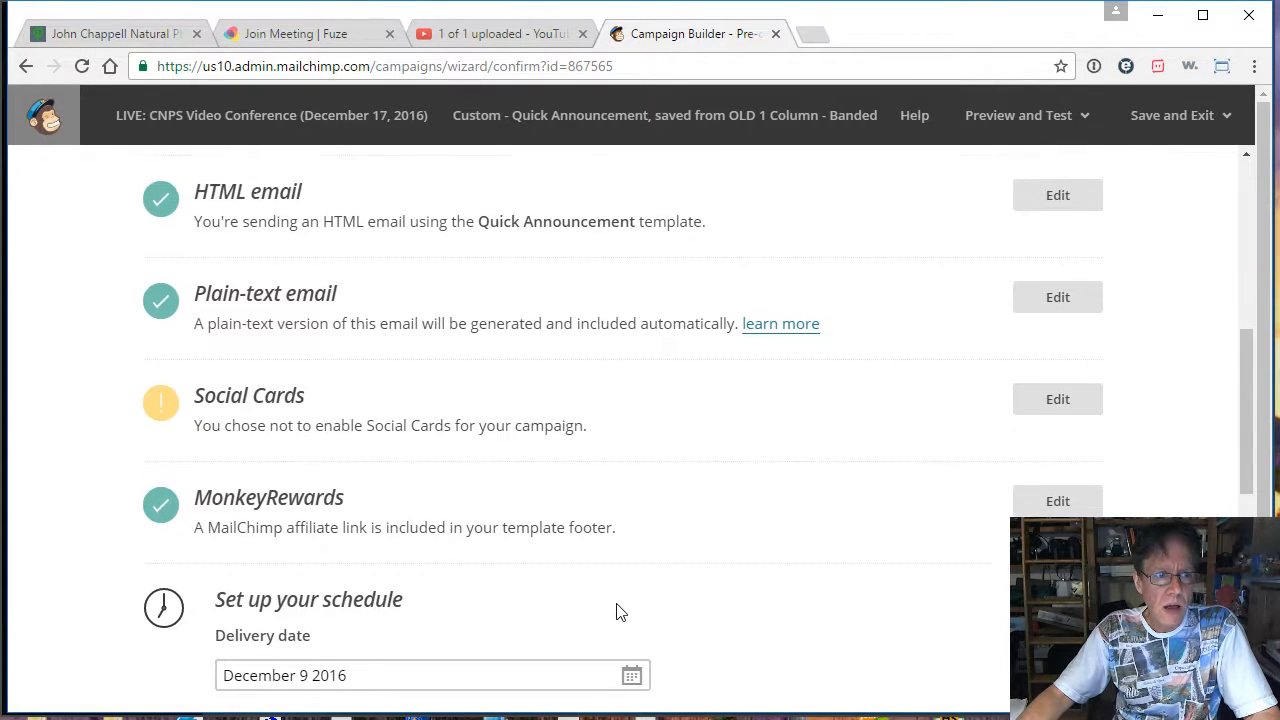
pyautogui.click(629, 482)
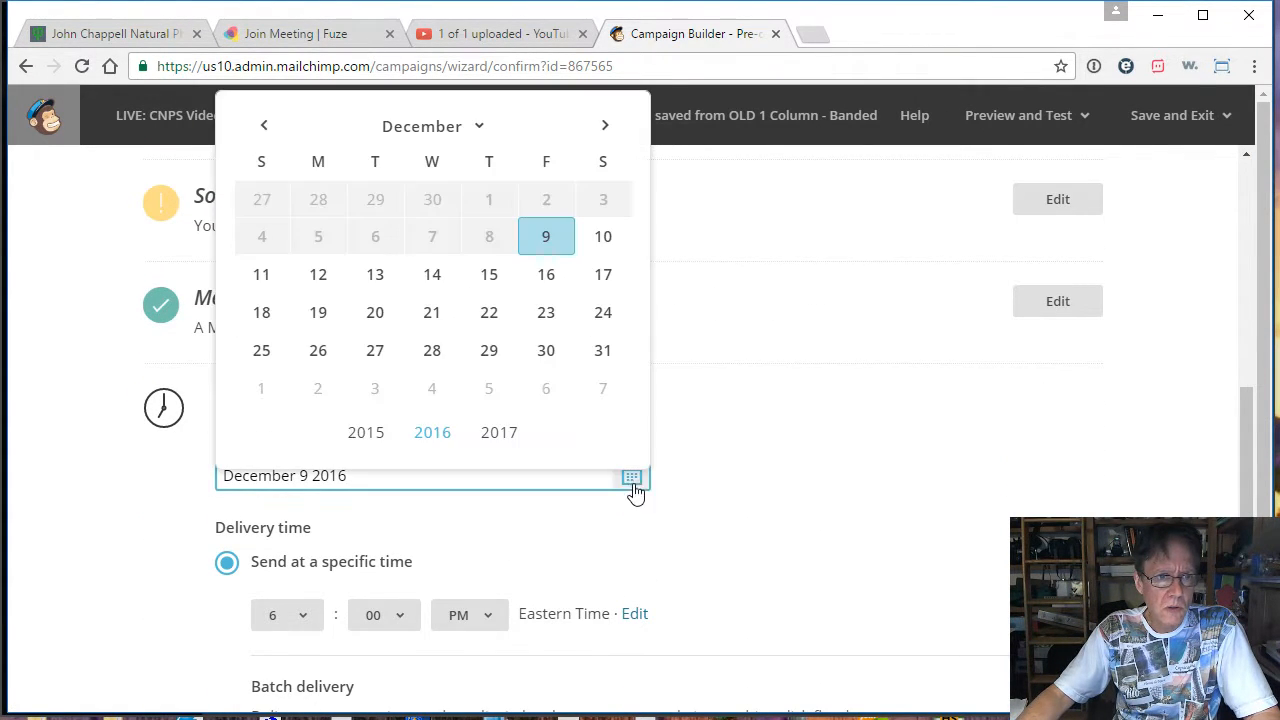
pyautogui.click(603, 276)
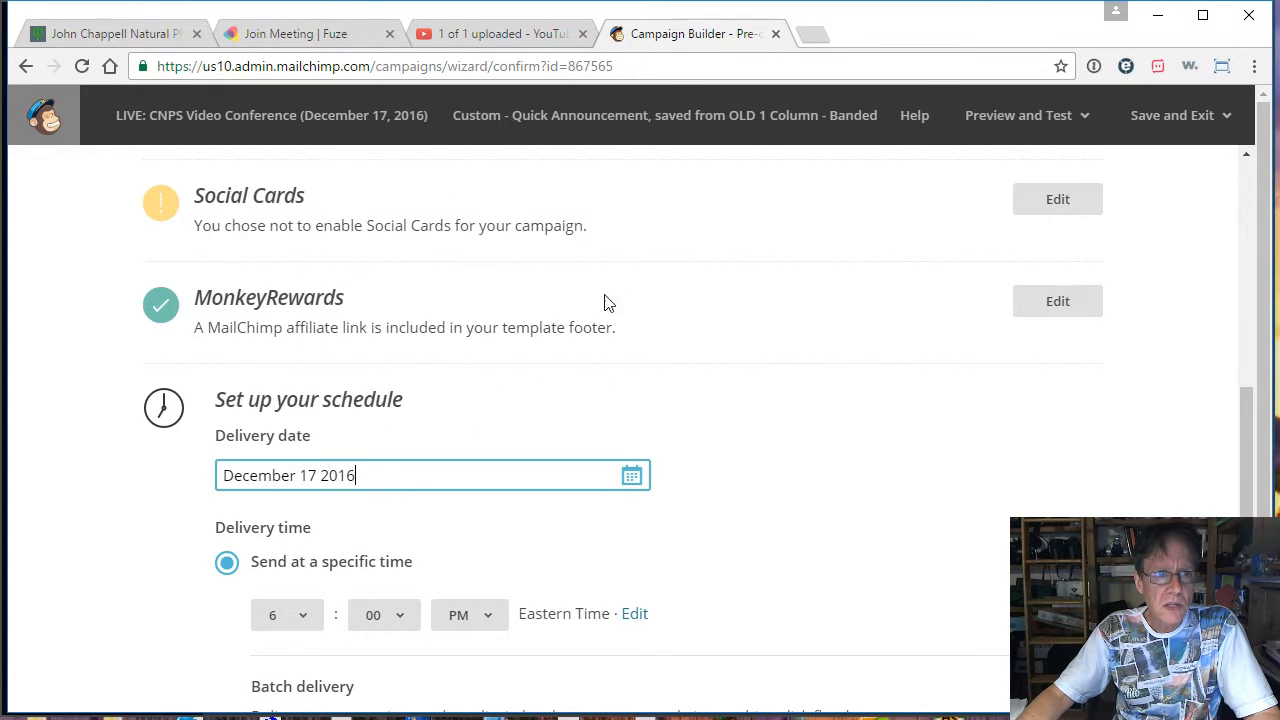
# Set the campaign's delivery time to 9:45 AM Eastern Time
pyautogui.click(306, 615)
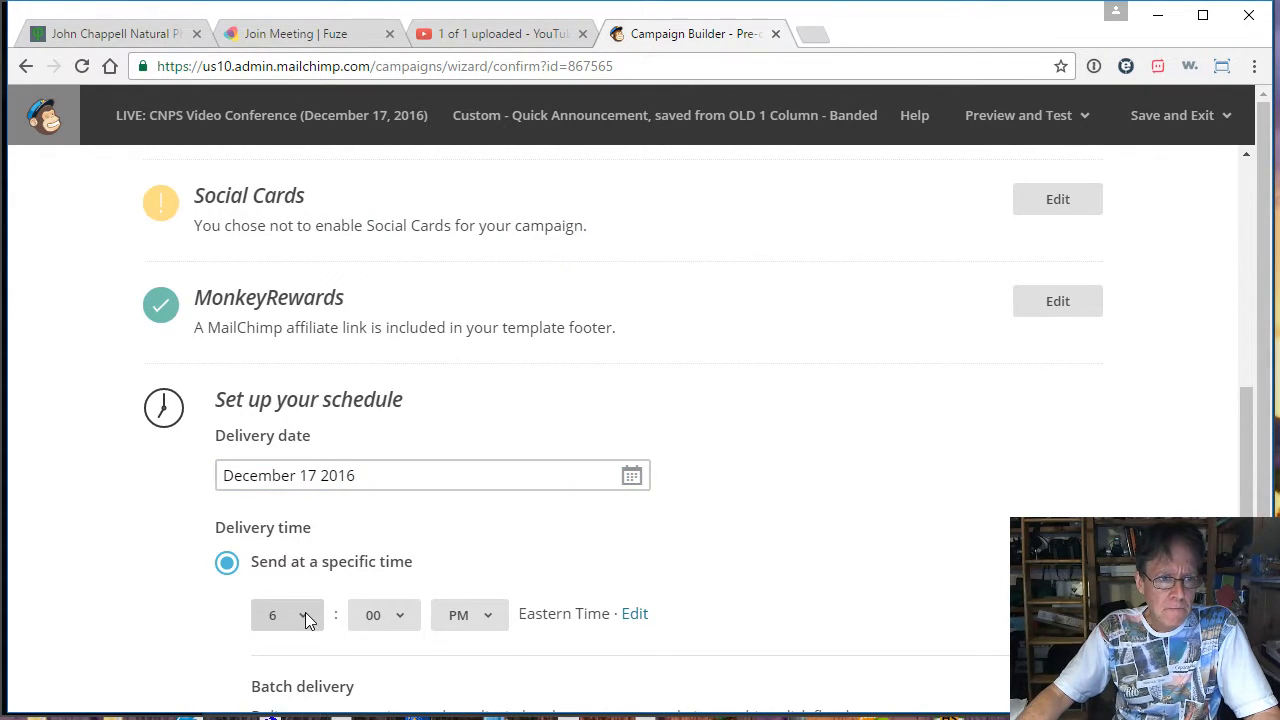
pyautogui.click(305, 614)
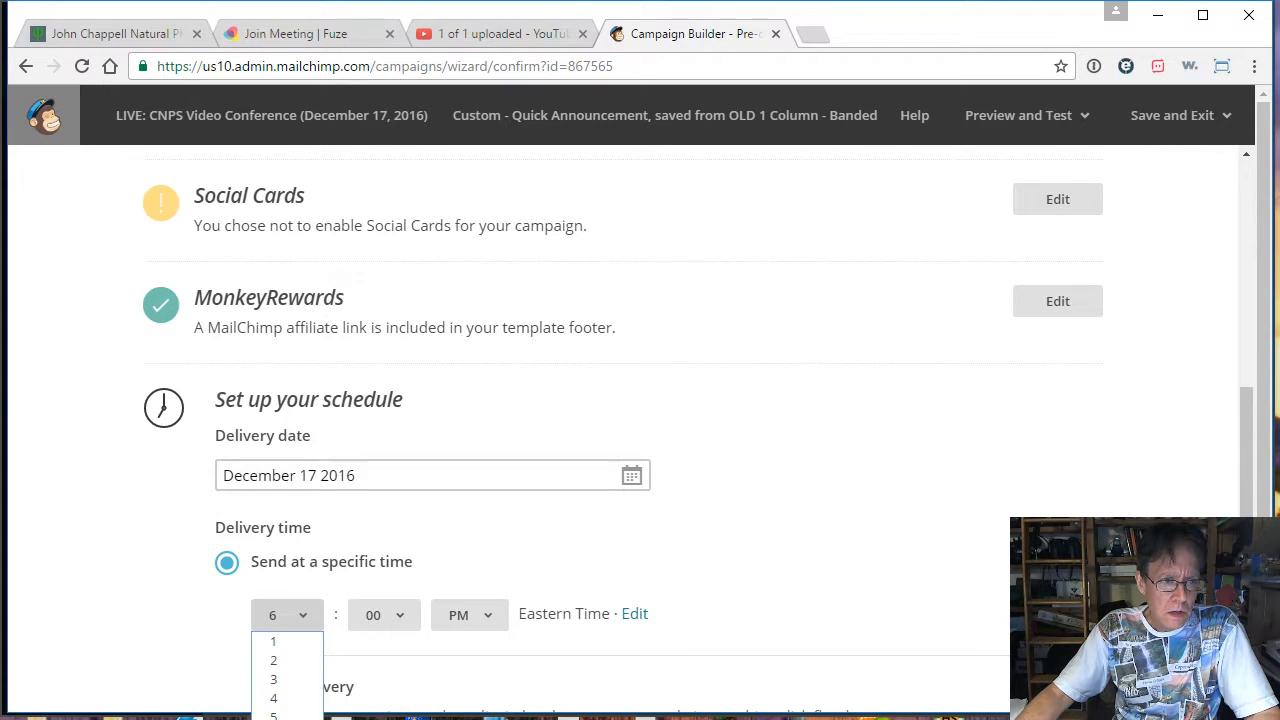
pyautogui.press('9')
pyautogui.press('Return')
pyautogui.click(403, 612)
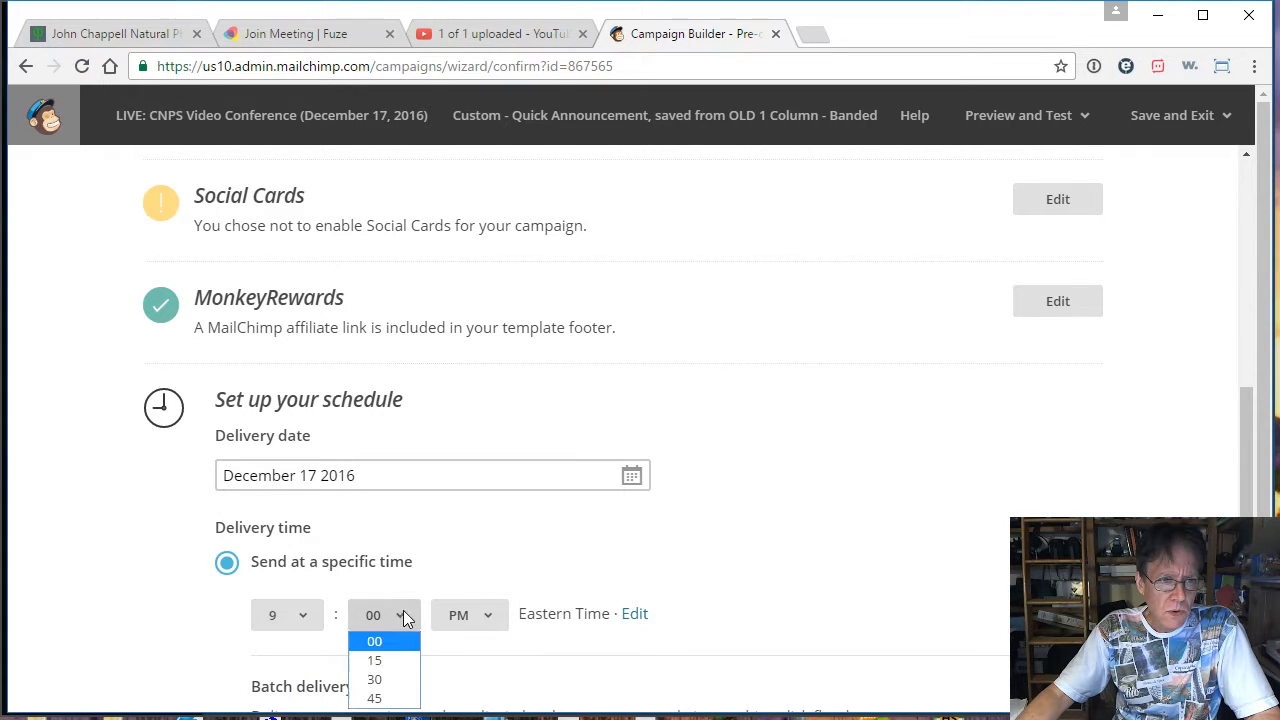
pyautogui.click(381, 699)
pyautogui.click(470, 615)
pyautogui.click(463, 641)
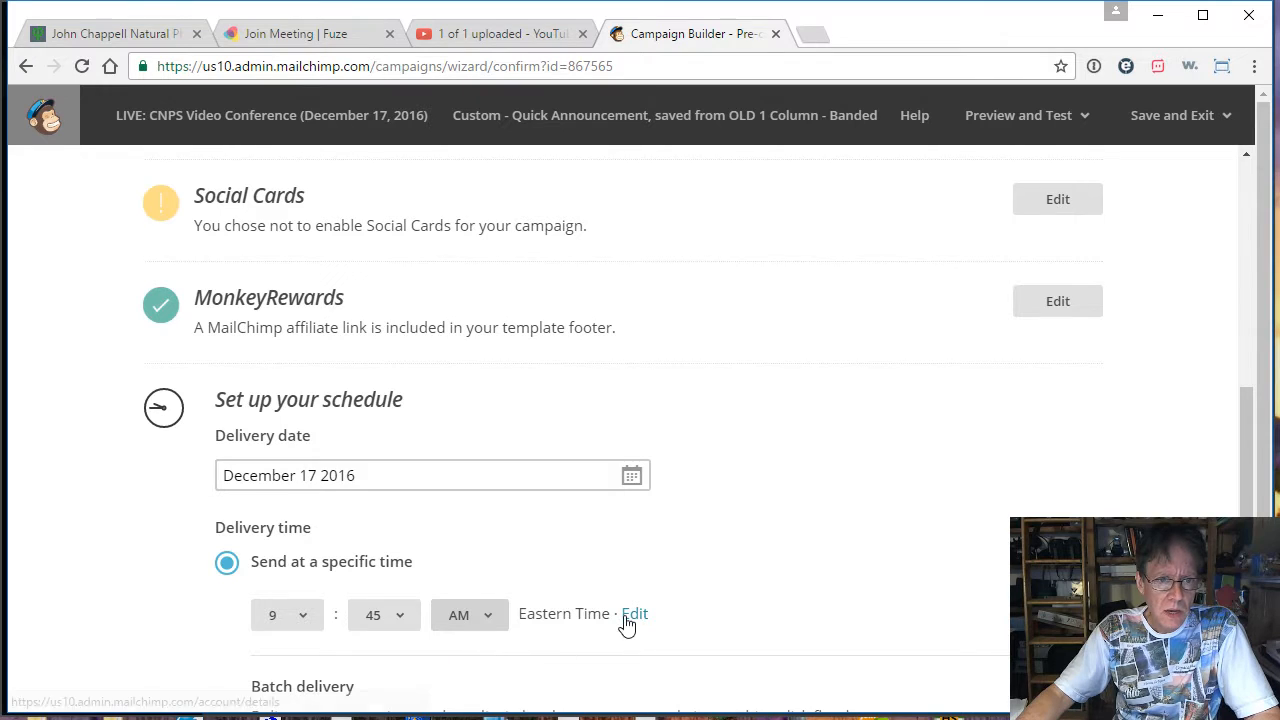
# Review the delivery options, schedule the campaign, and return to the campaigns list
pyautogui.scroll(-3, 594, 557)
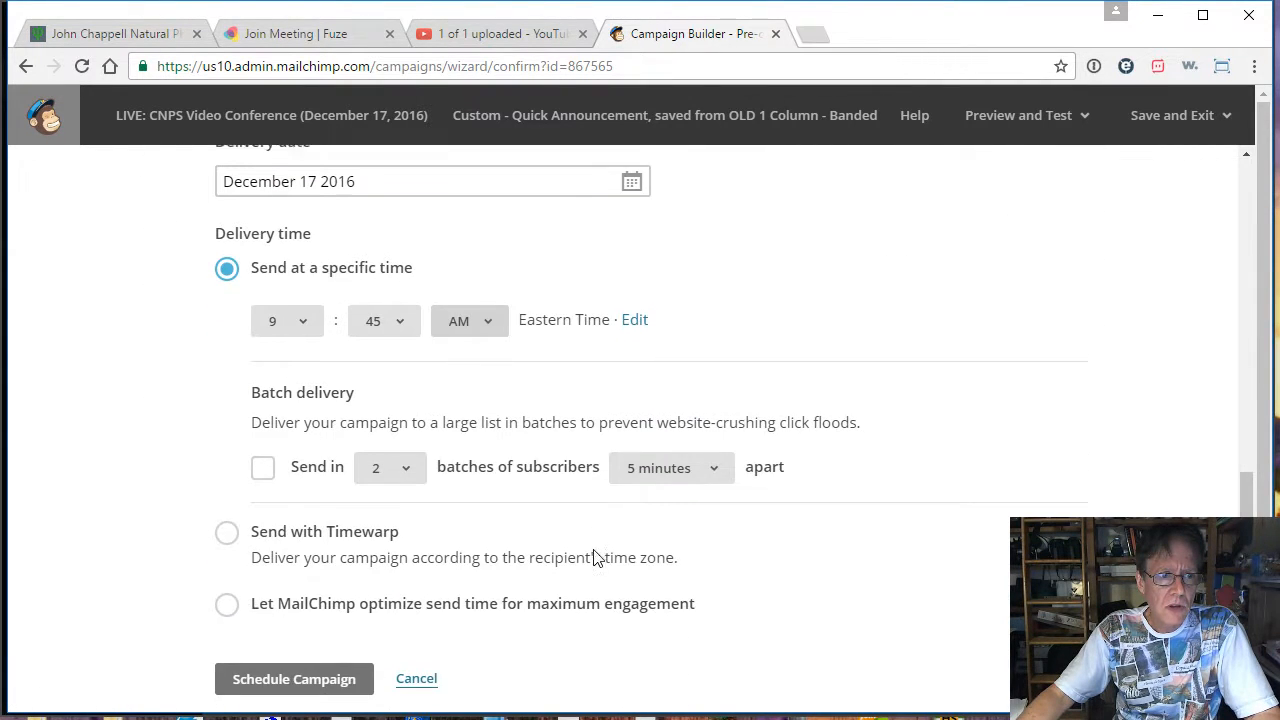
pyautogui.scroll(1, 594, 557)
pyautogui.scroll(-3, 594, 557)
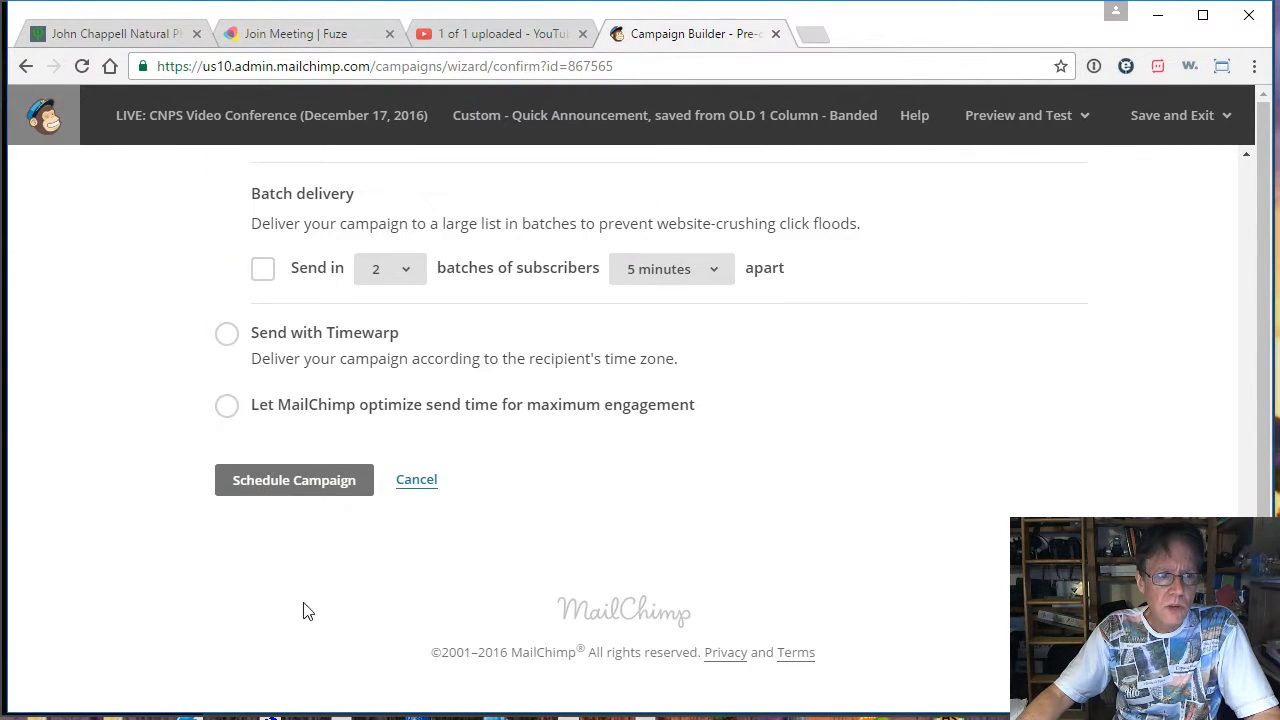
pyautogui.click(322, 489)
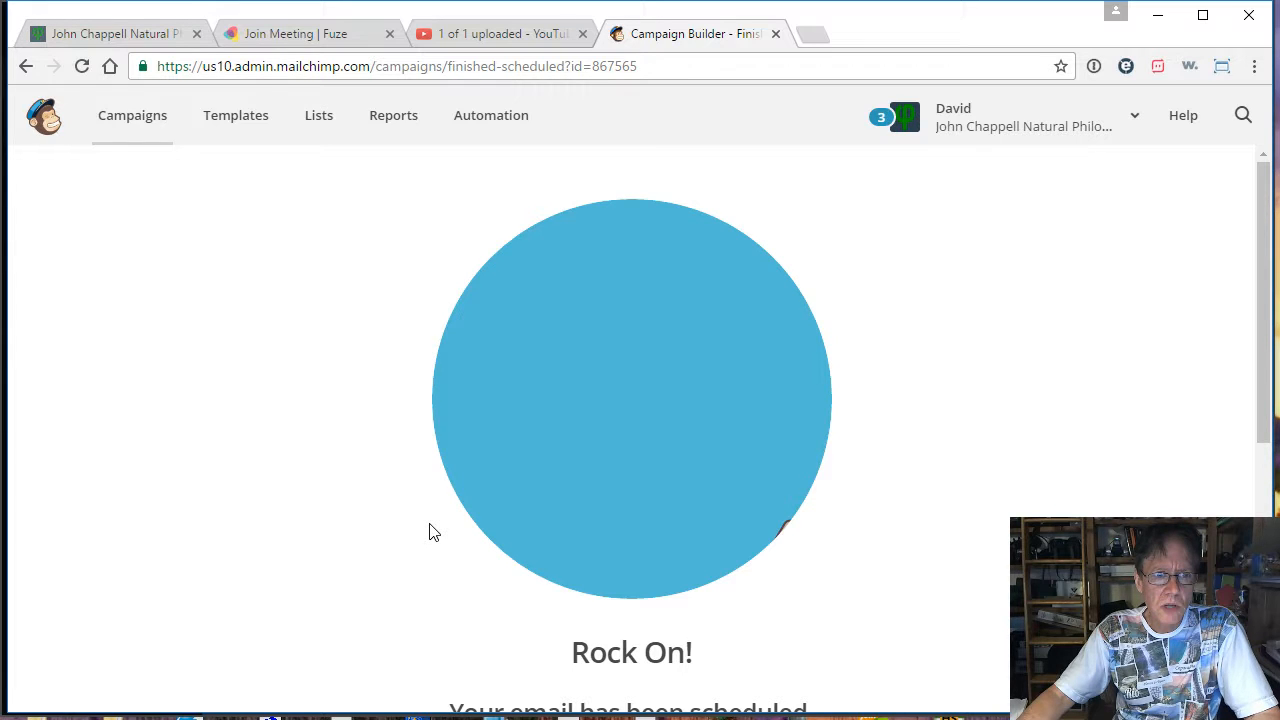
pyautogui.click(128, 121)
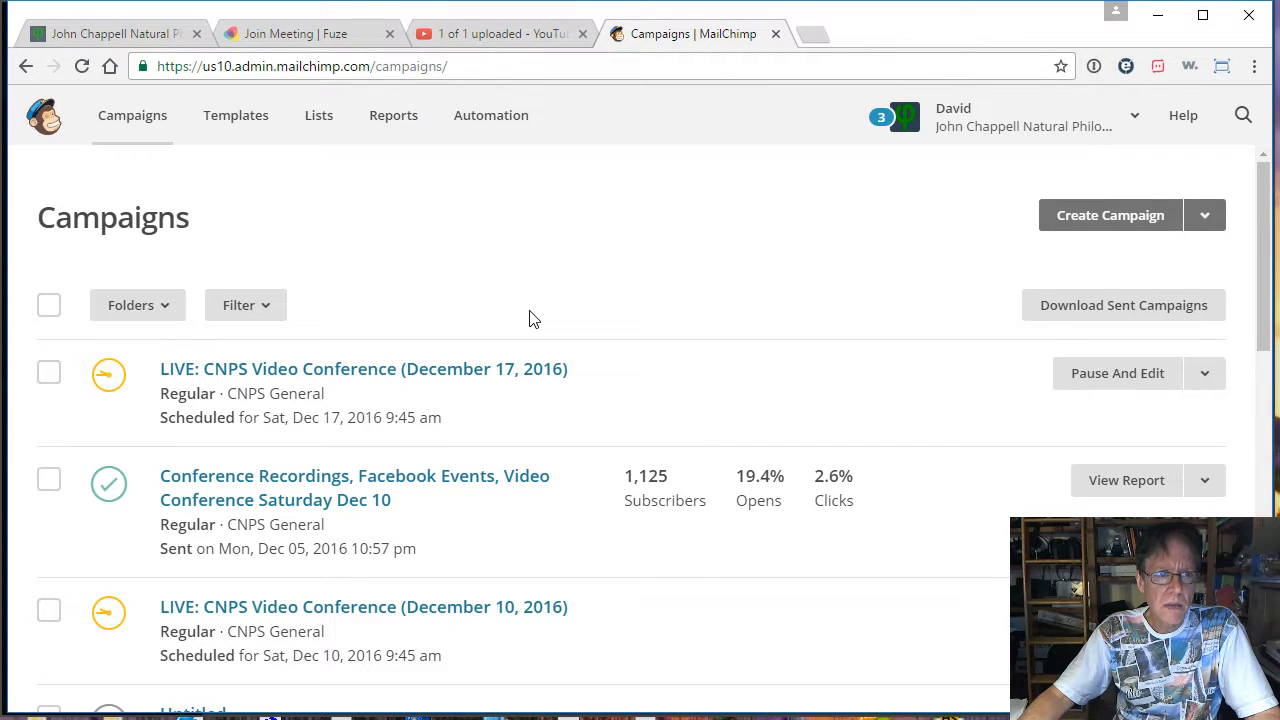
# Switch to YouTube and sign out of the society's Google account
pyautogui.click(517, 34)
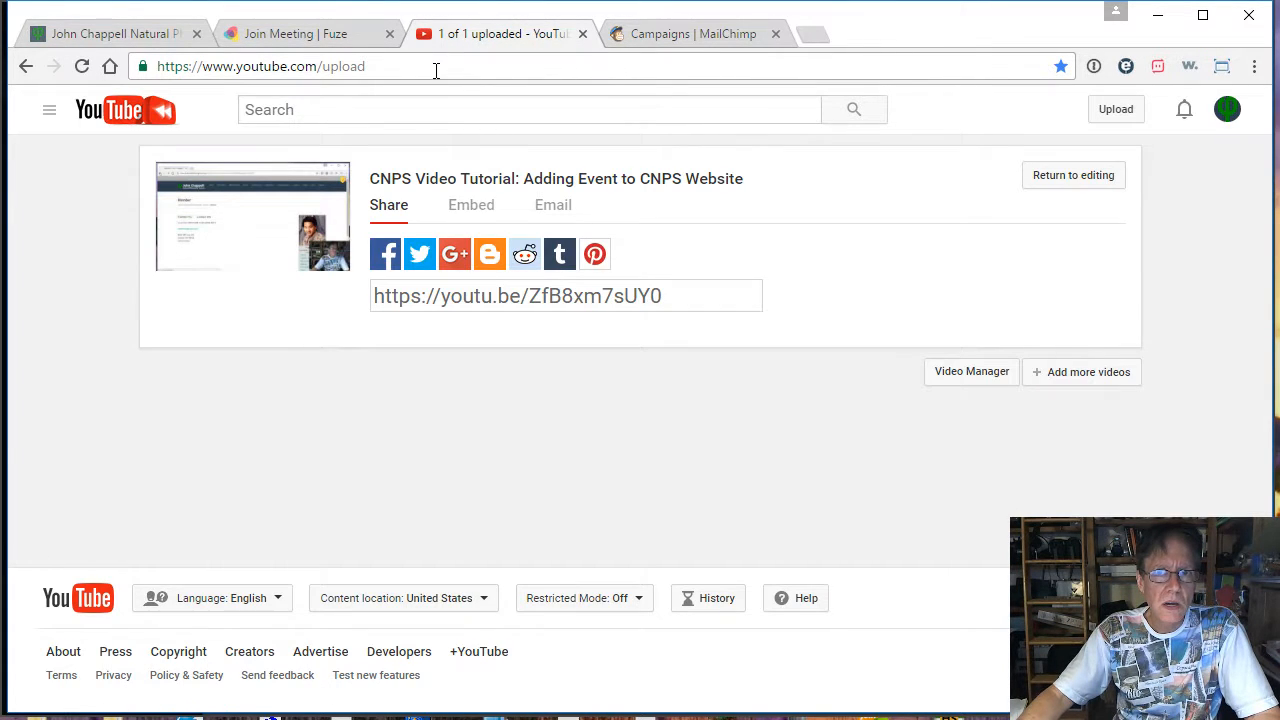
pyautogui.click(1227, 112)
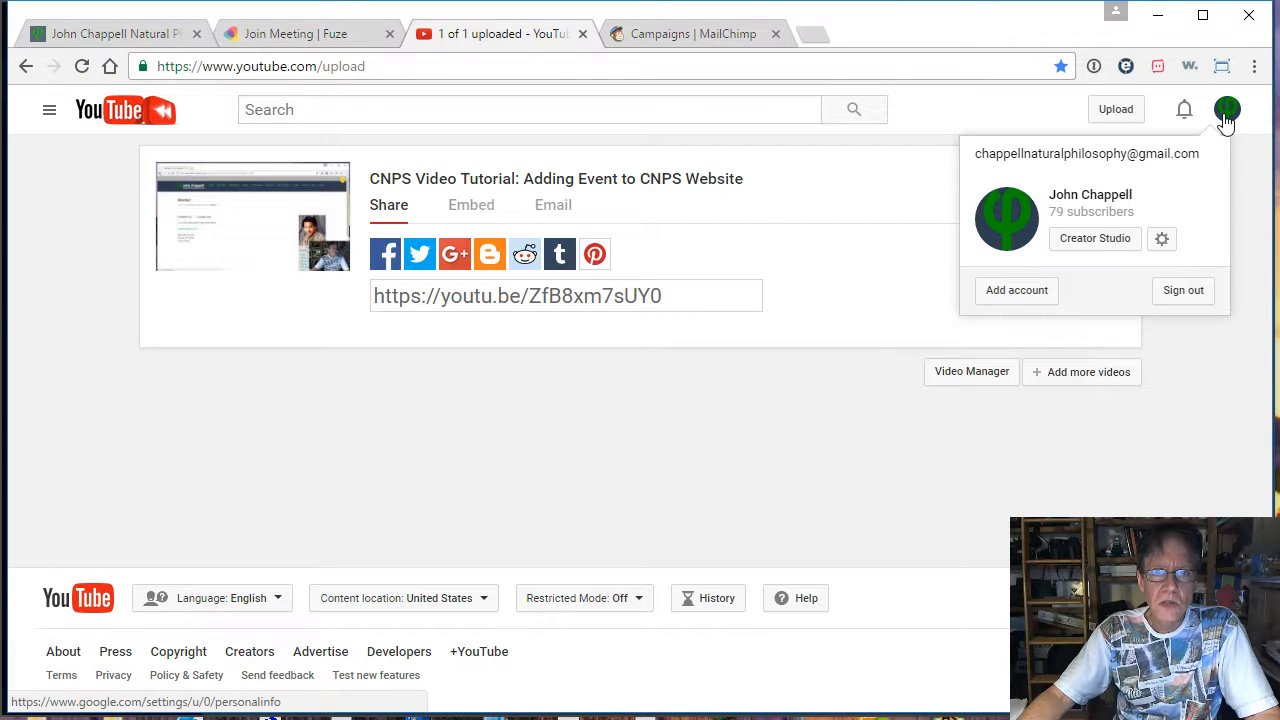
pyautogui.click(1163, 290)
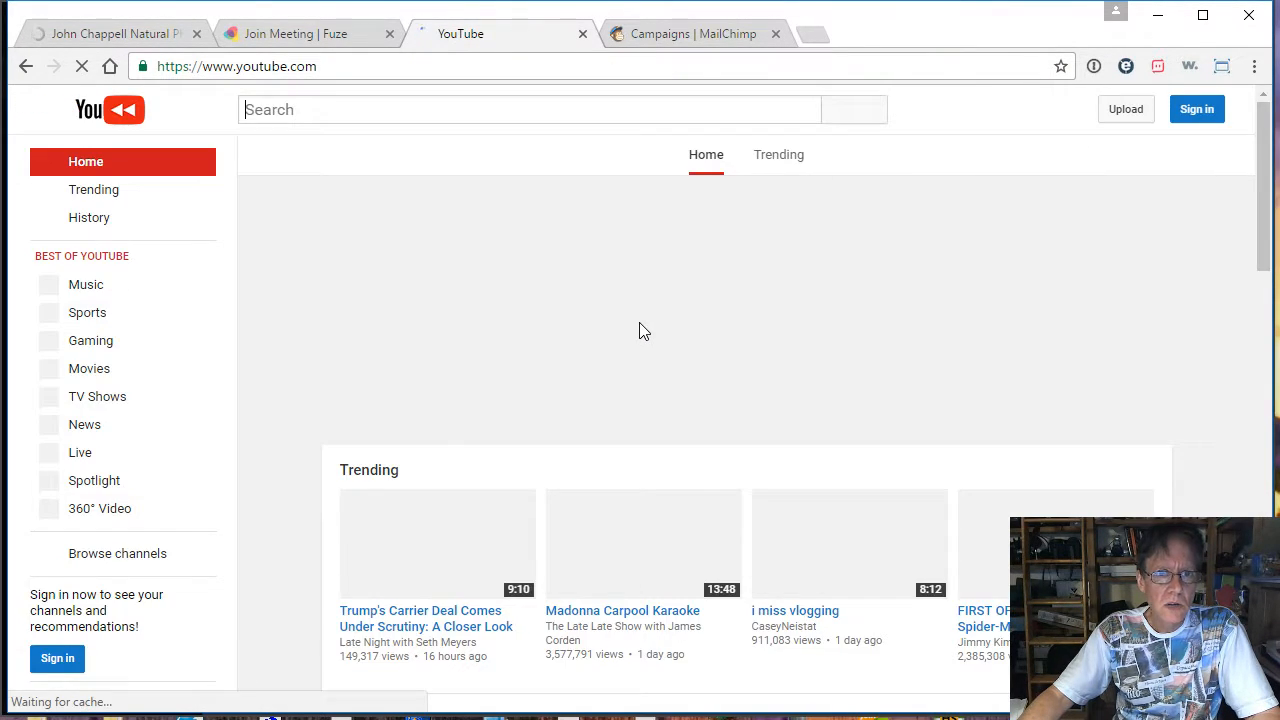
# Go to gmail.com, choose the account that received the test email, and sign in with its password
pyautogui.click(613, 64)
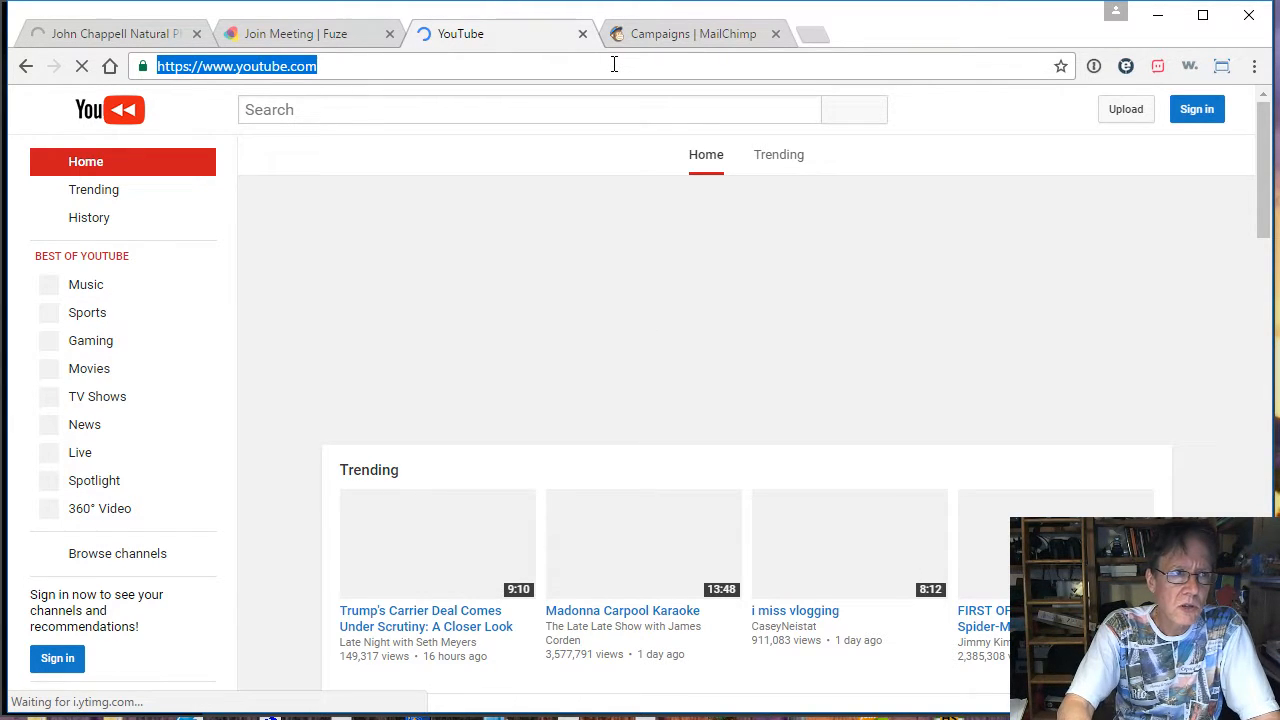
pyautogui.write('gmail.com')
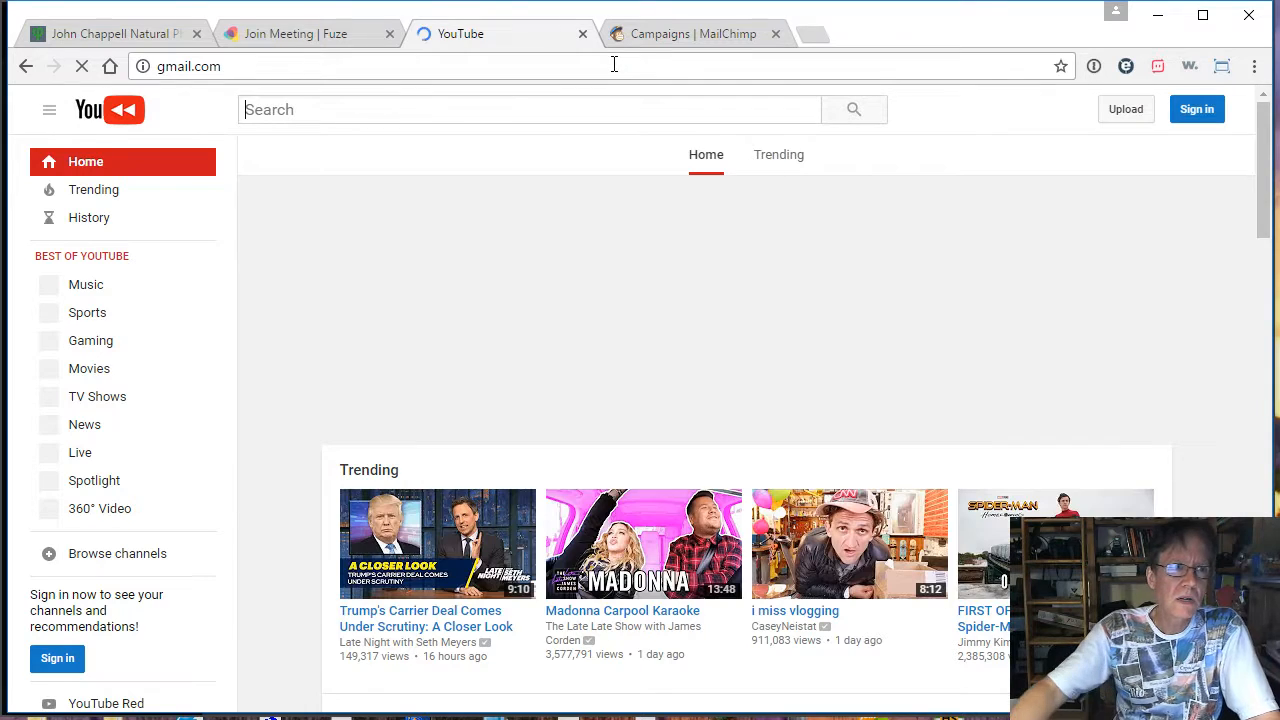
pyautogui.click(535, 118)
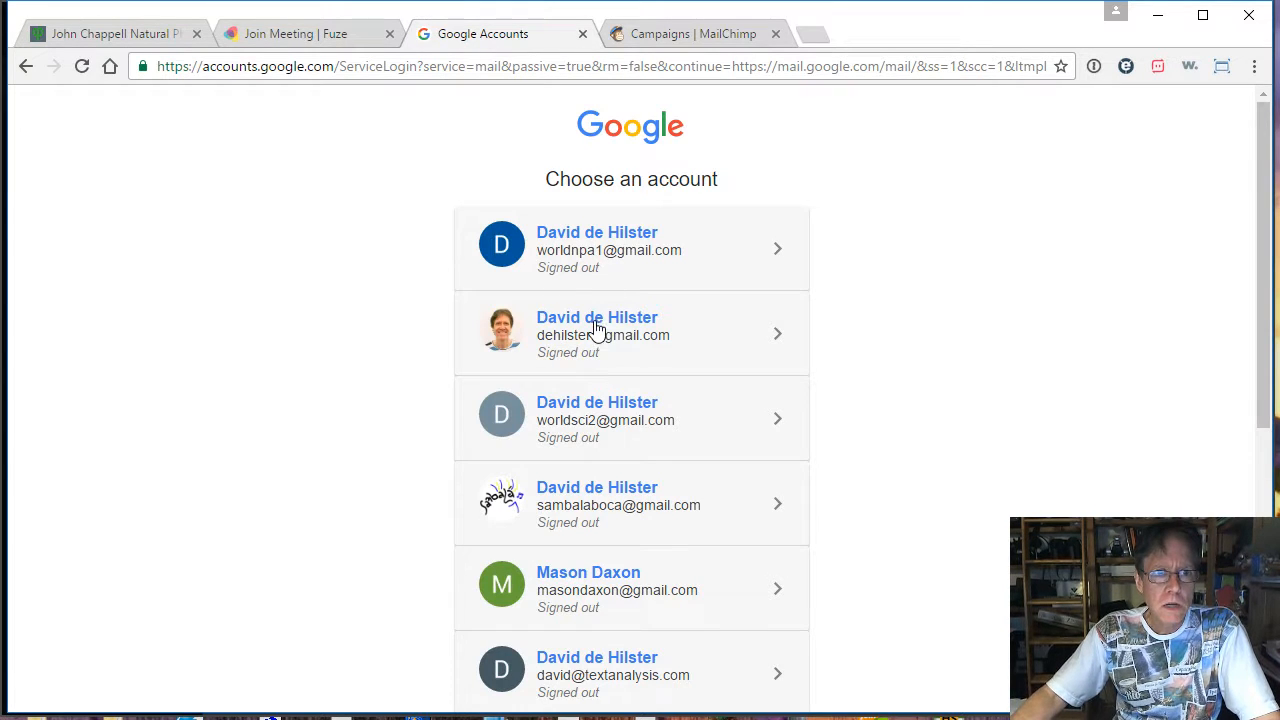
pyautogui.click(612, 334)
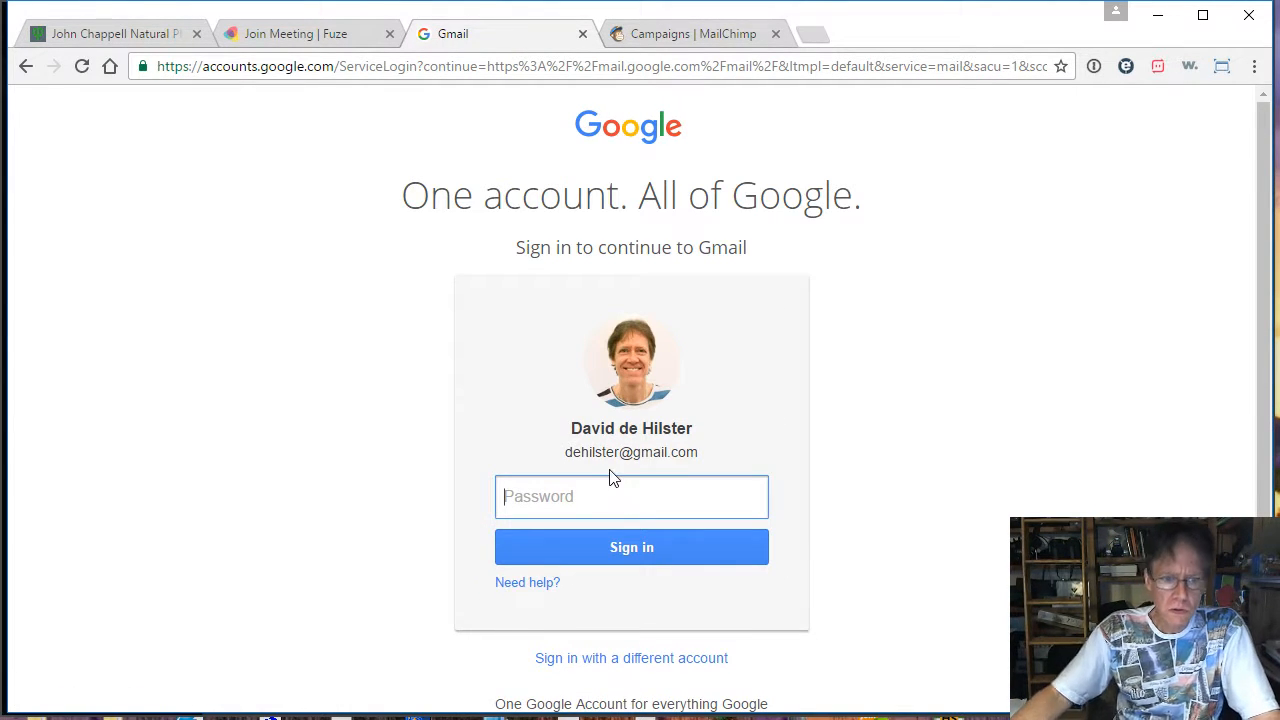
pyautogui.write('••••')
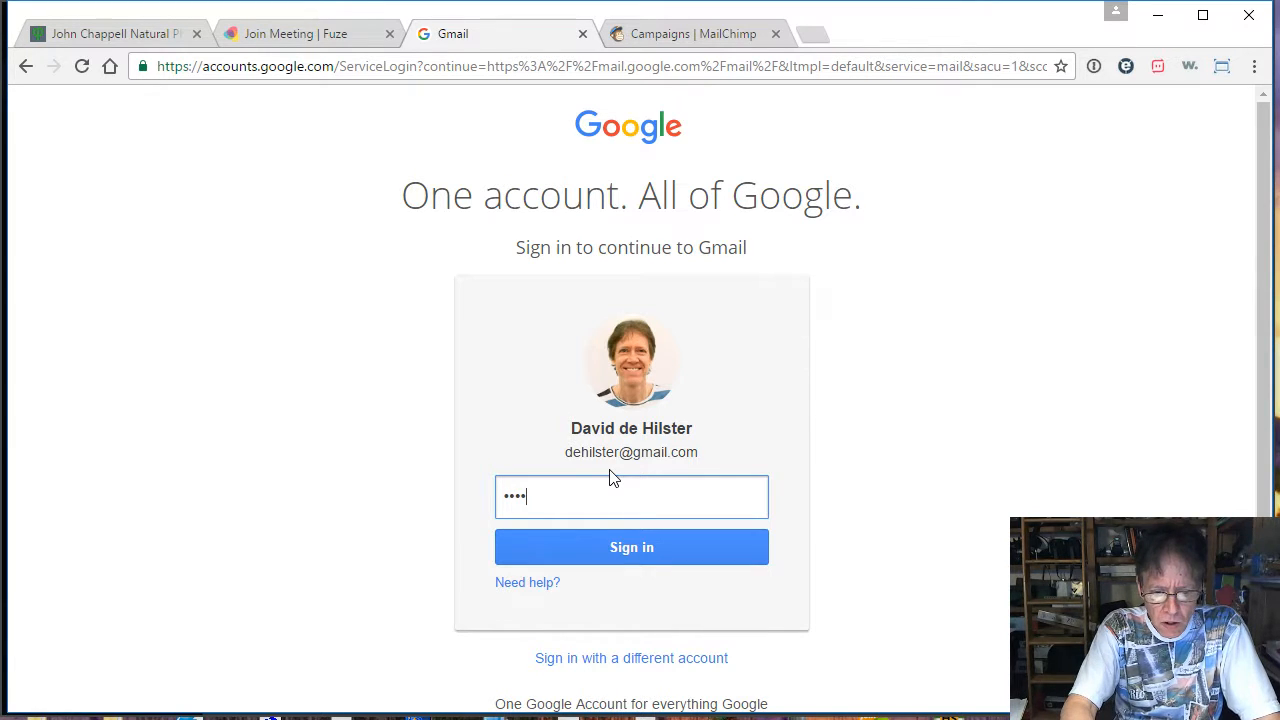
pyautogui.write('•••••••')
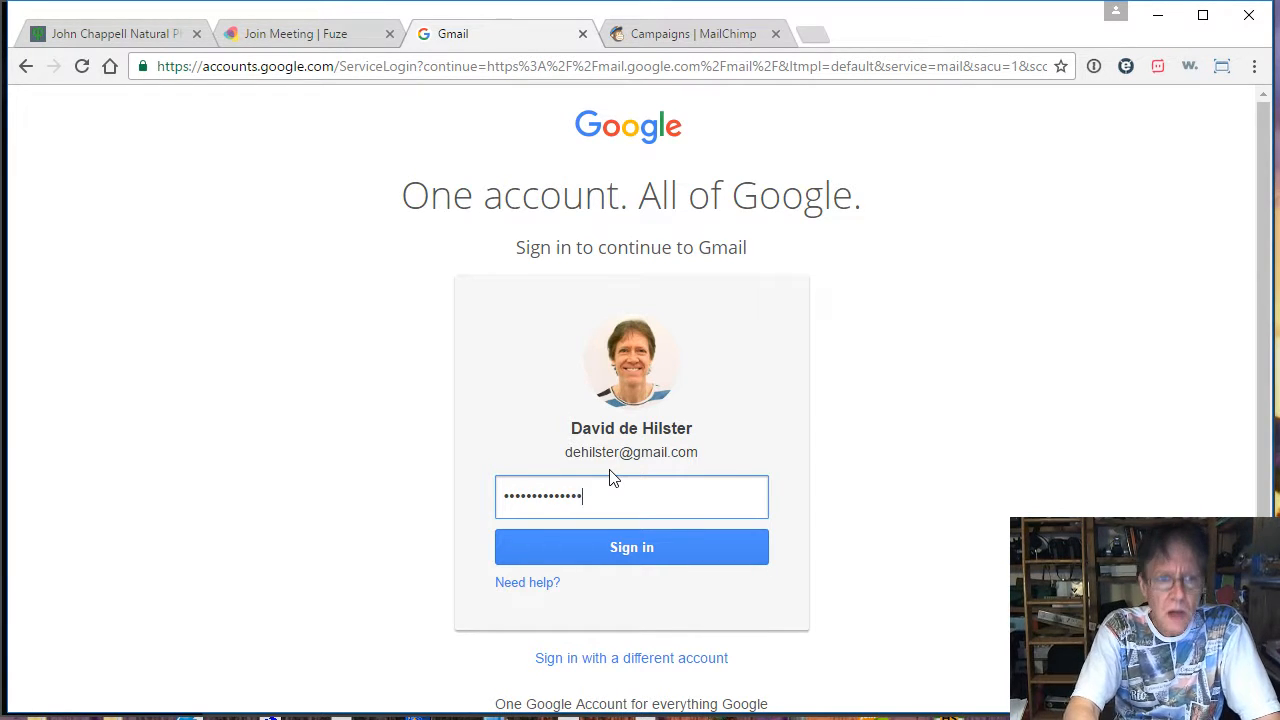
pyautogui.click(622, 546)
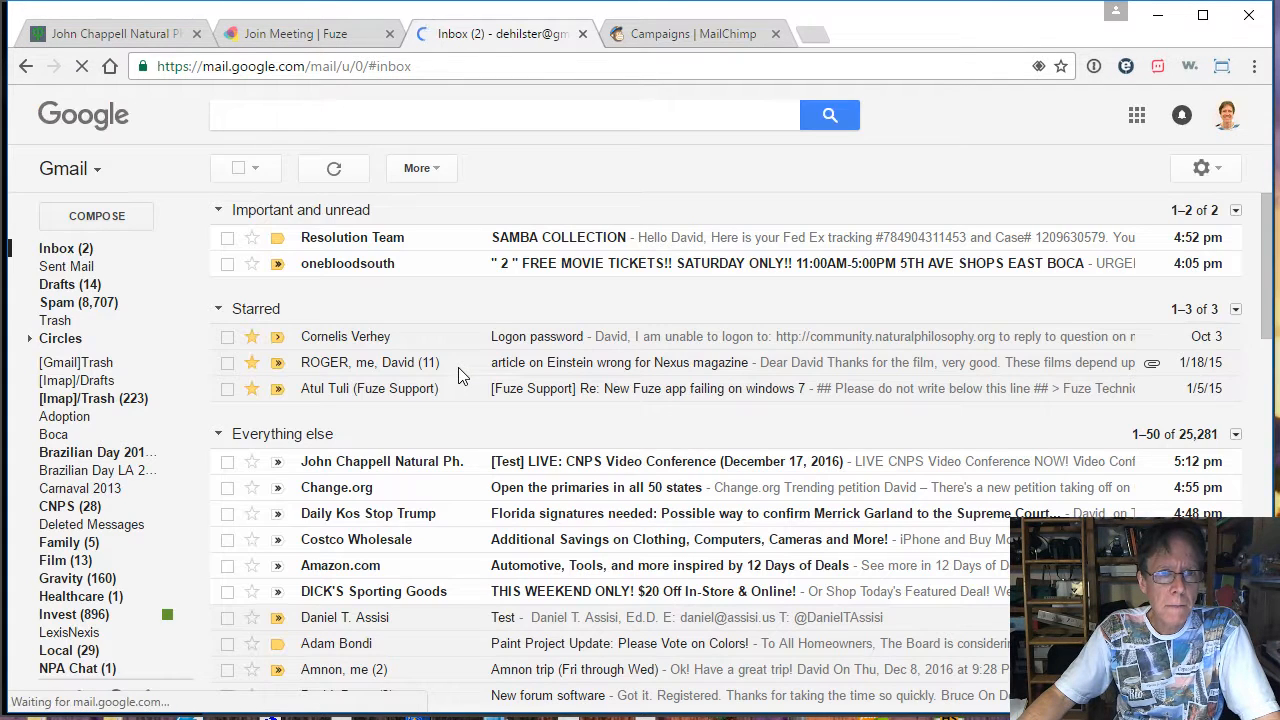
# Open the test email for the December 17, 2016 video conference and check its date, links and meeting details
pyautogui.click(381, 466)
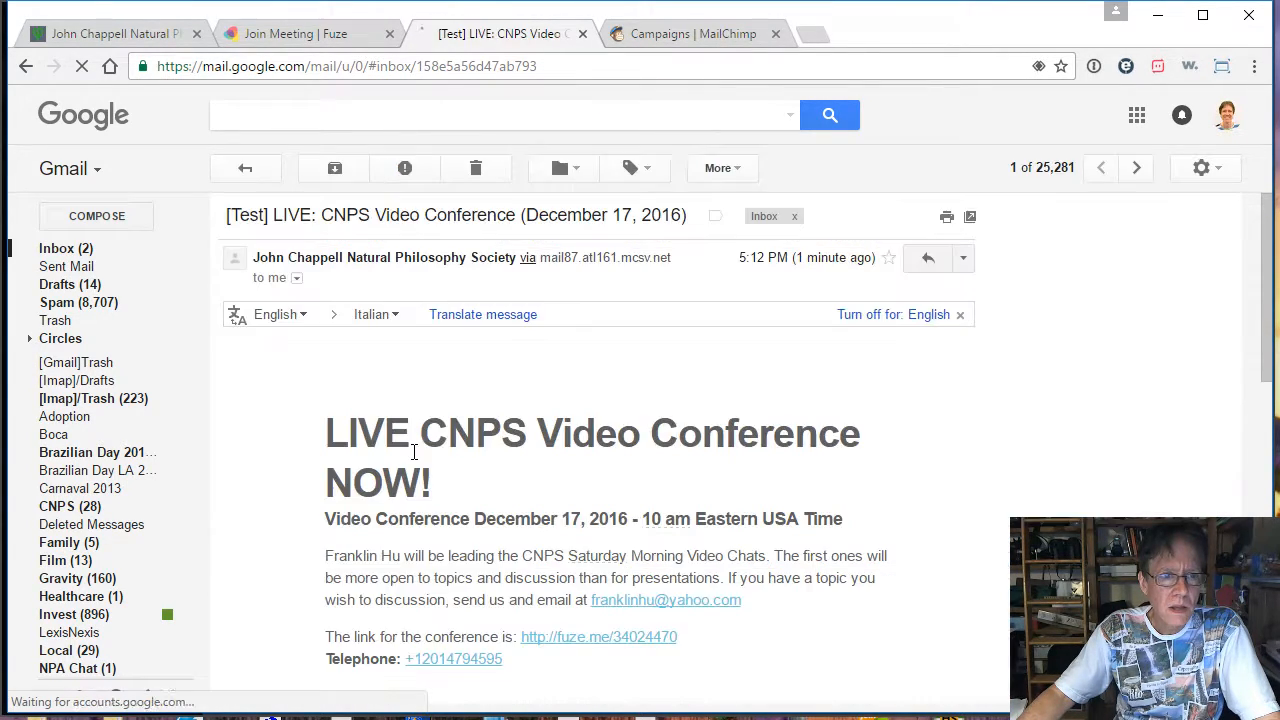
pyautogui.scroll(-3, 416, 459)
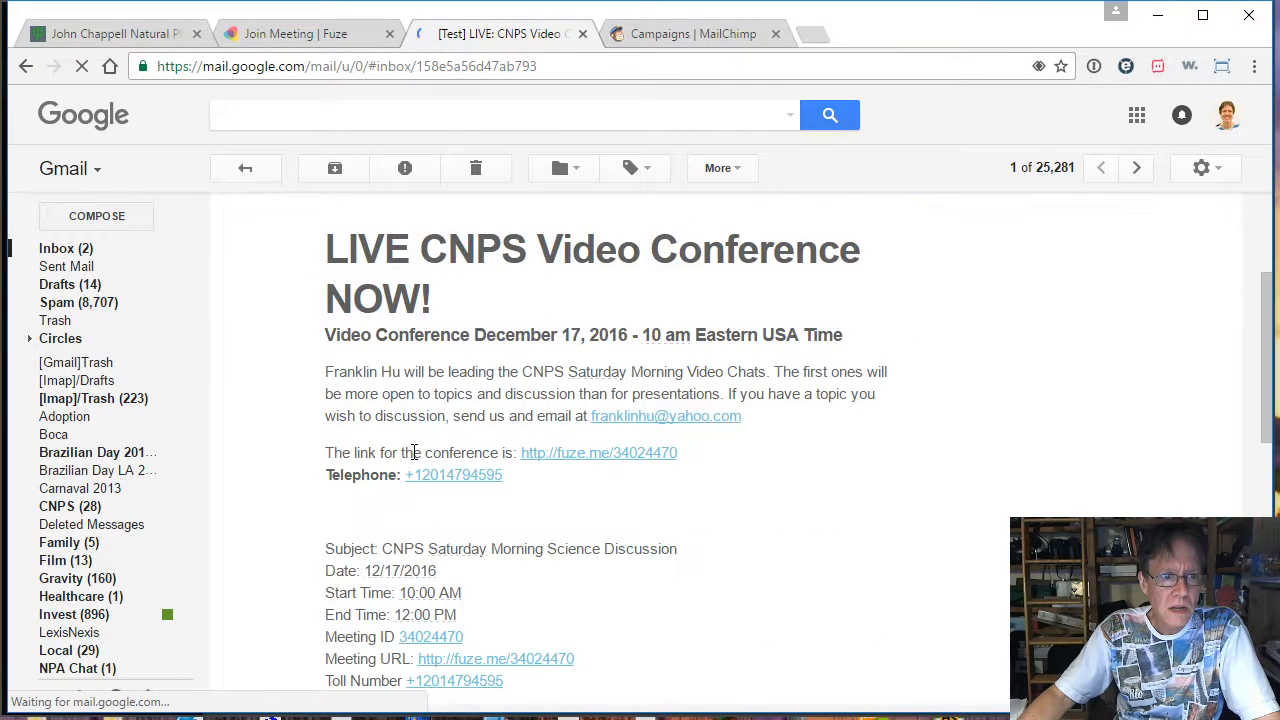
pyautogui.scroll(-3, 419, 452)
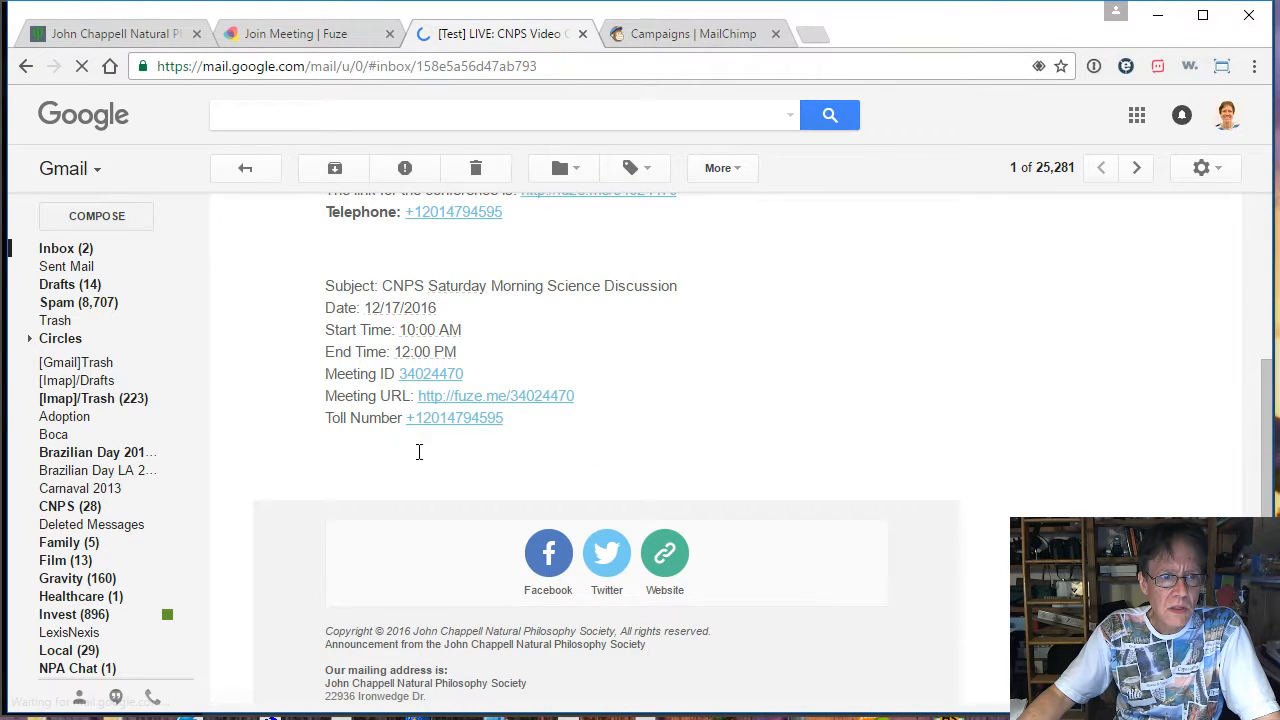
pyautogui.scroll(1, 466, 444)
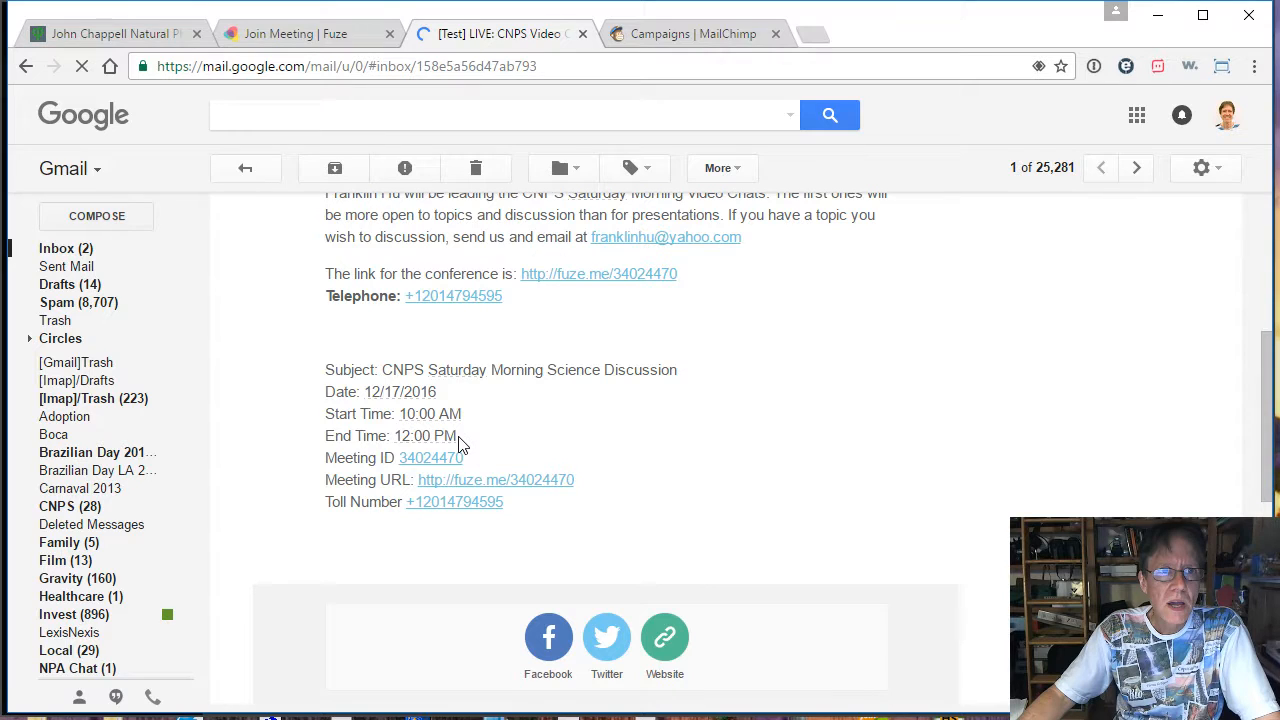
pyautogui.scroll(5, 460, 444)
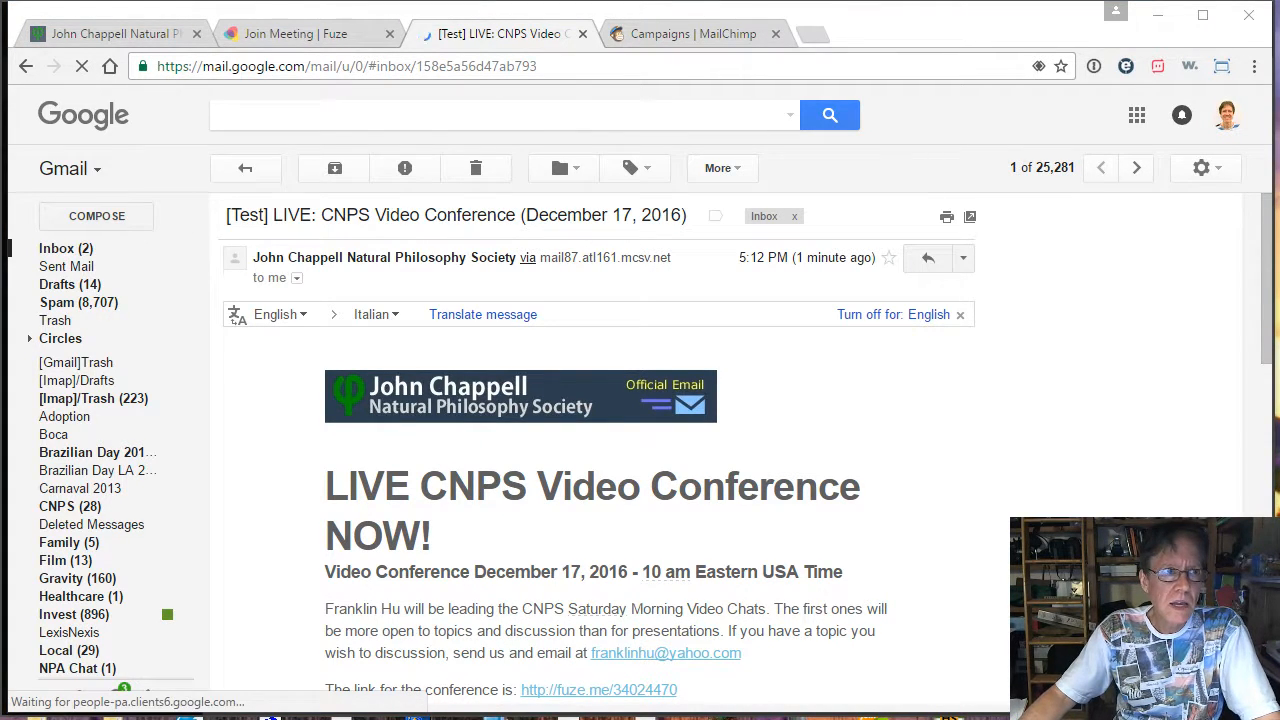
# Go to the society website's WordPress dashboard and show the Groupum events list
pyautogui.click(140, 30)
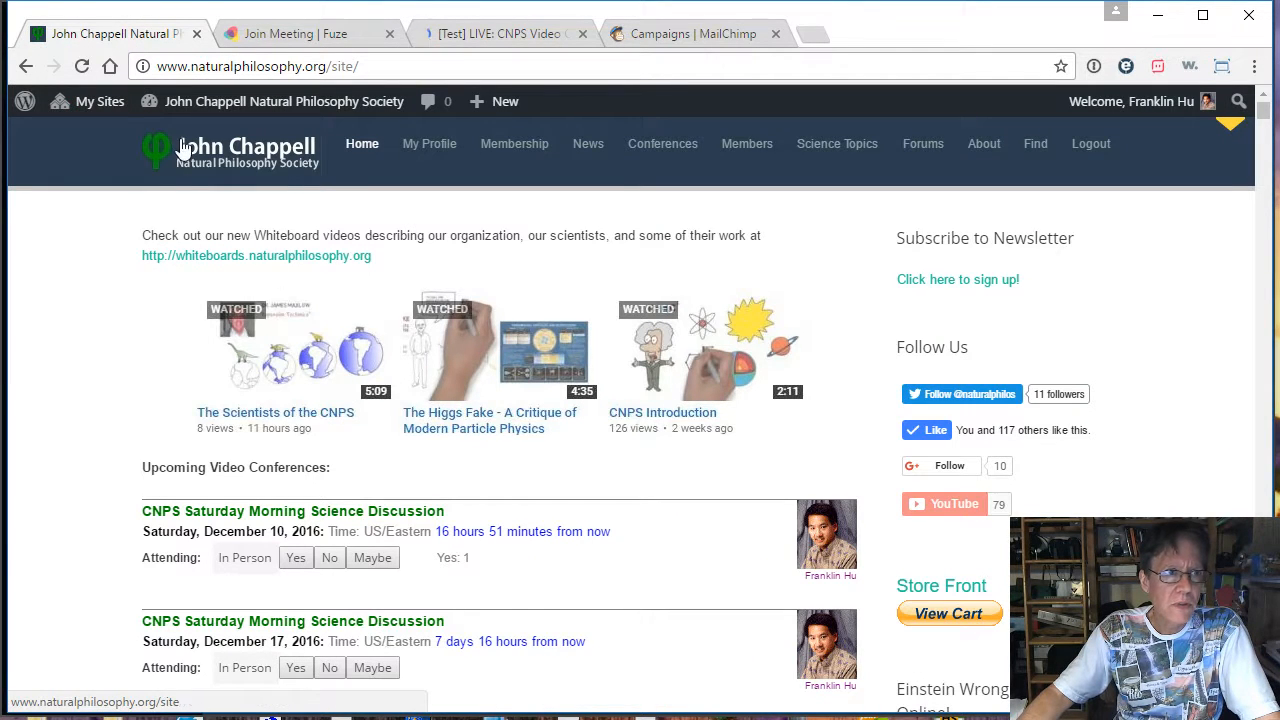
pyautogui.moveTo(203, 117)
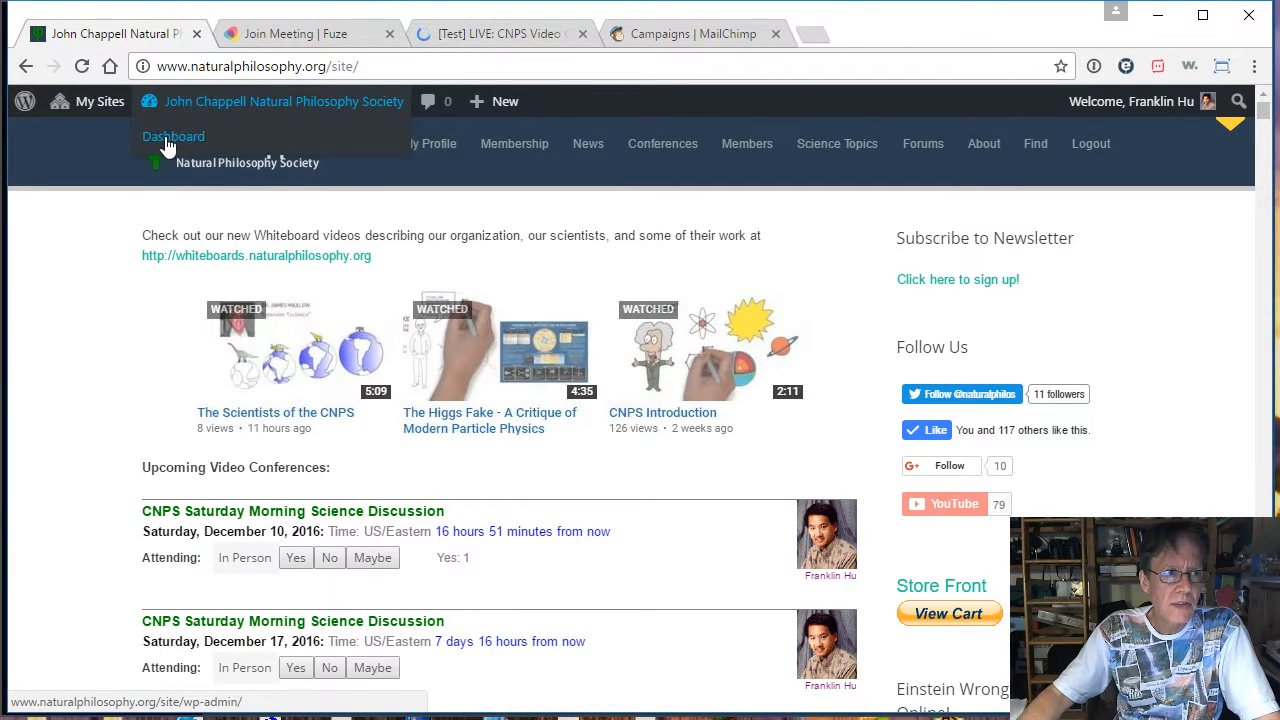
pyautogui.click(164, 138)
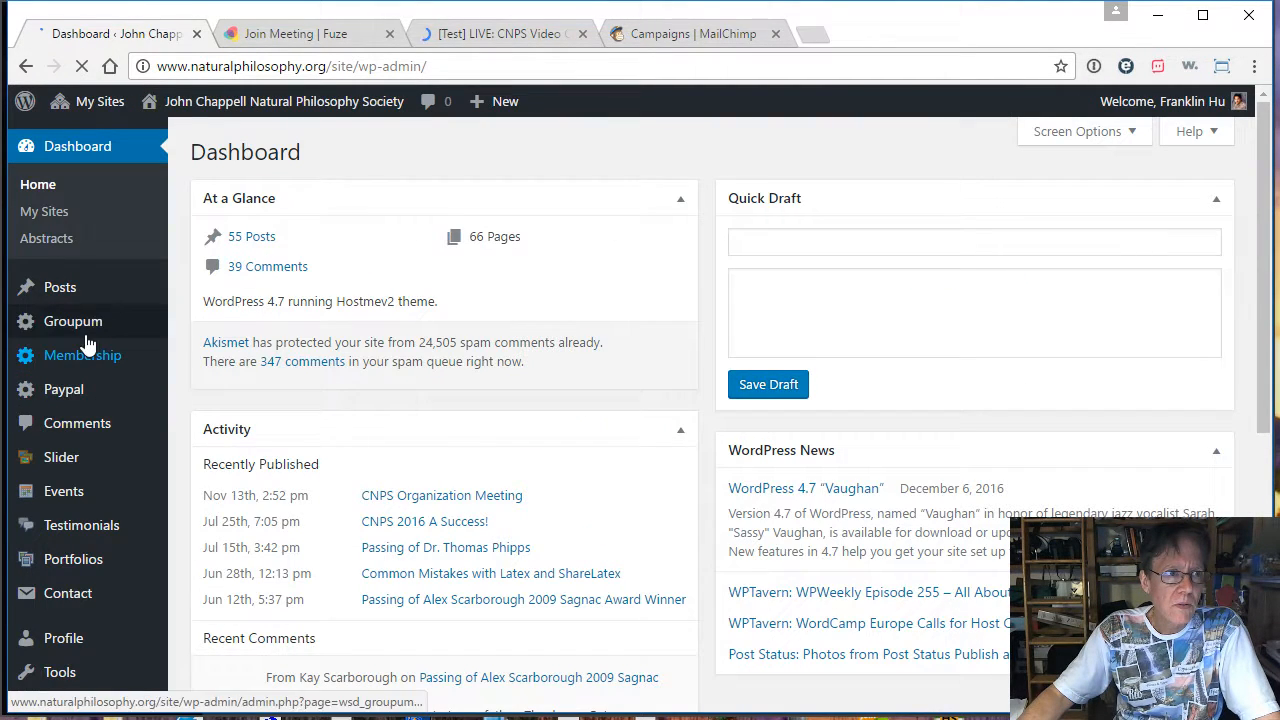
pyautogui.click(80, 322)
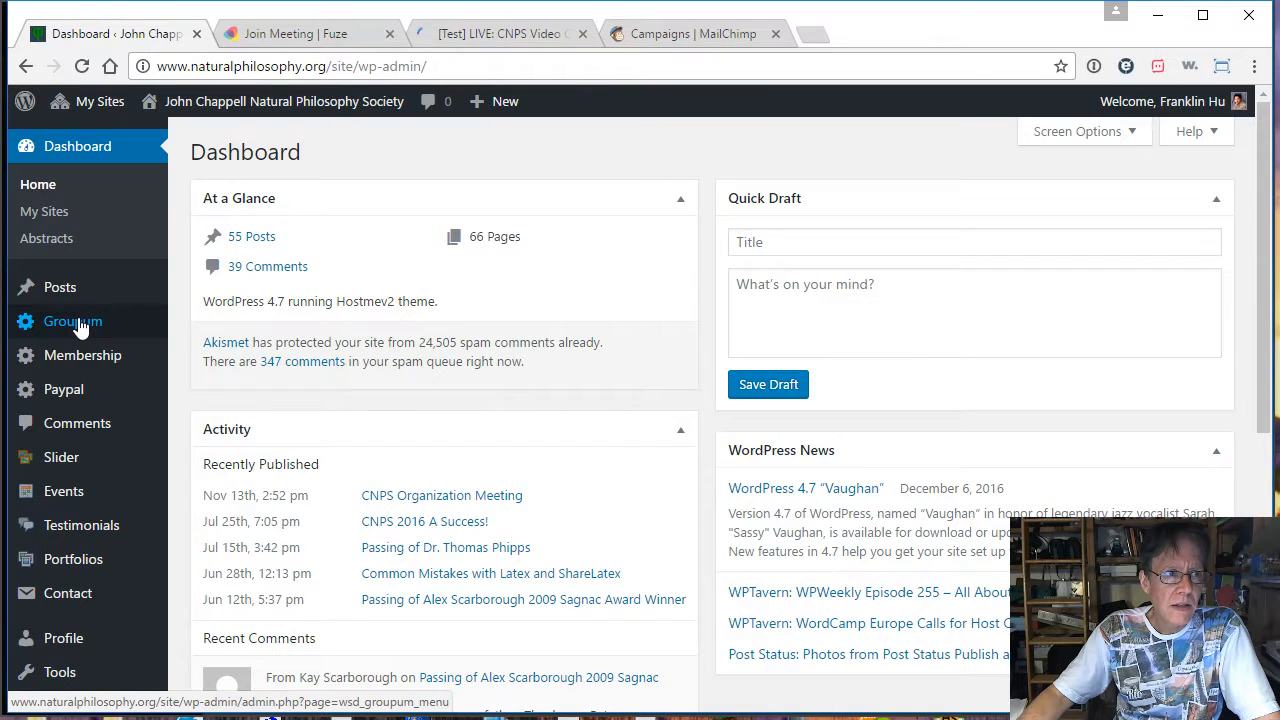
pyautogui.click(78, 320)
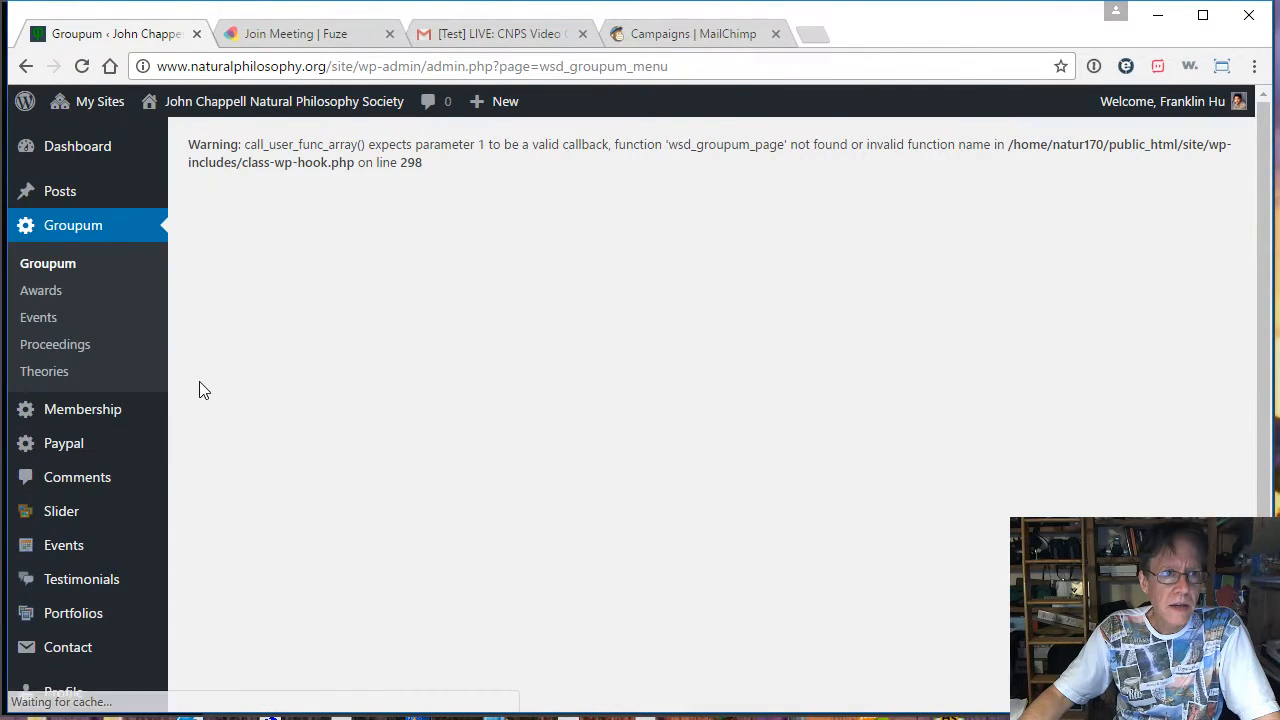
pyautogui.click(40, 319)
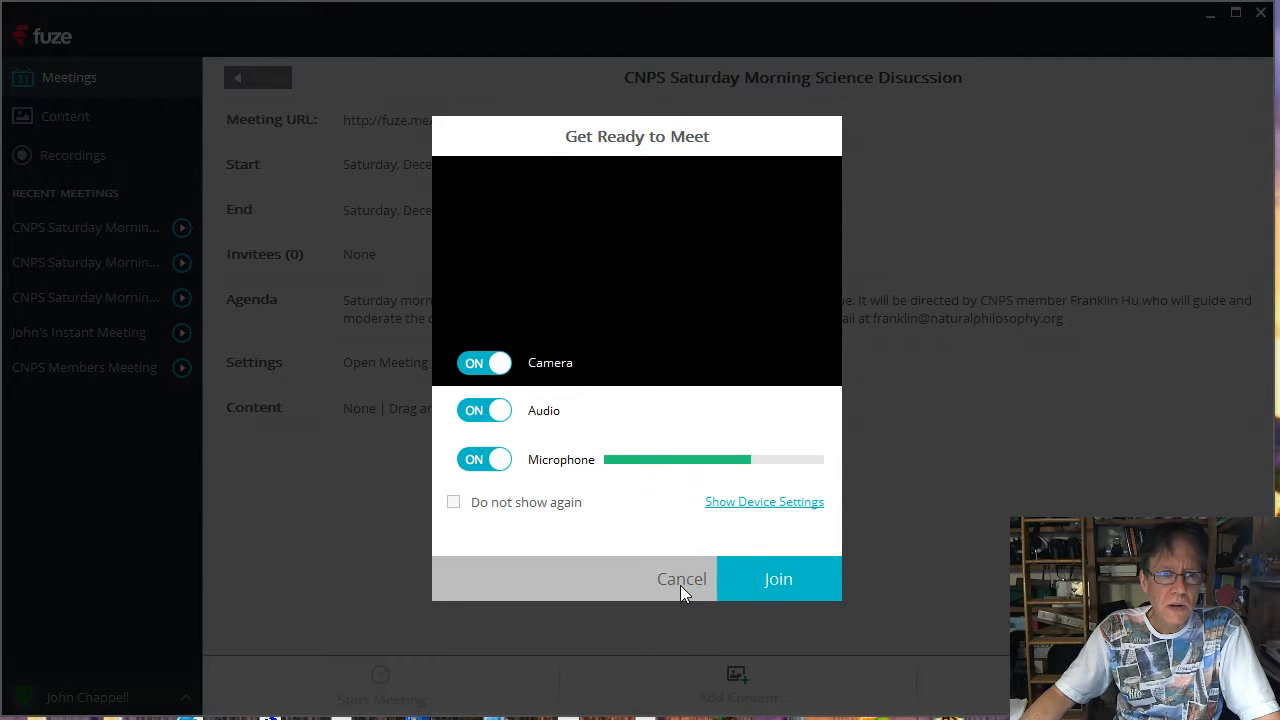
# Cancel joining the Fuze meeting to view its details, and return to the MailChimp campaigns list in the browser
pyautogui.click(680, 586)
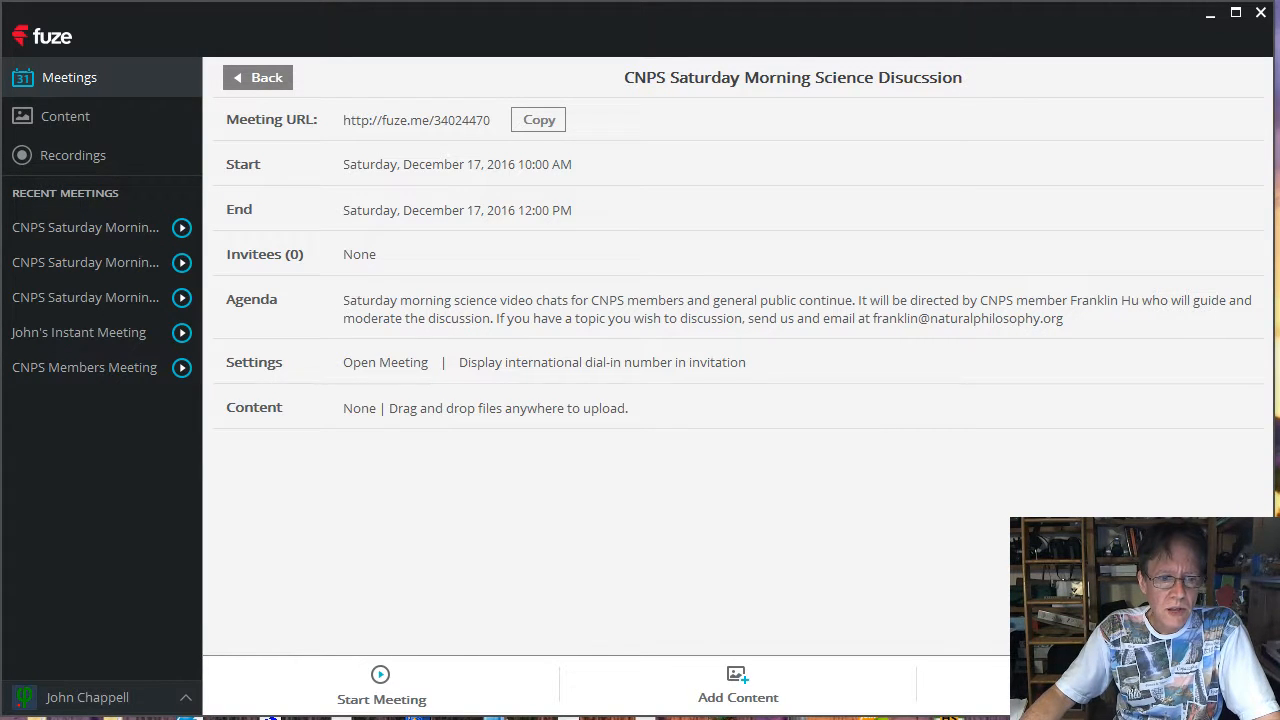
pyautogui.hotkey('alt', 'Tab')
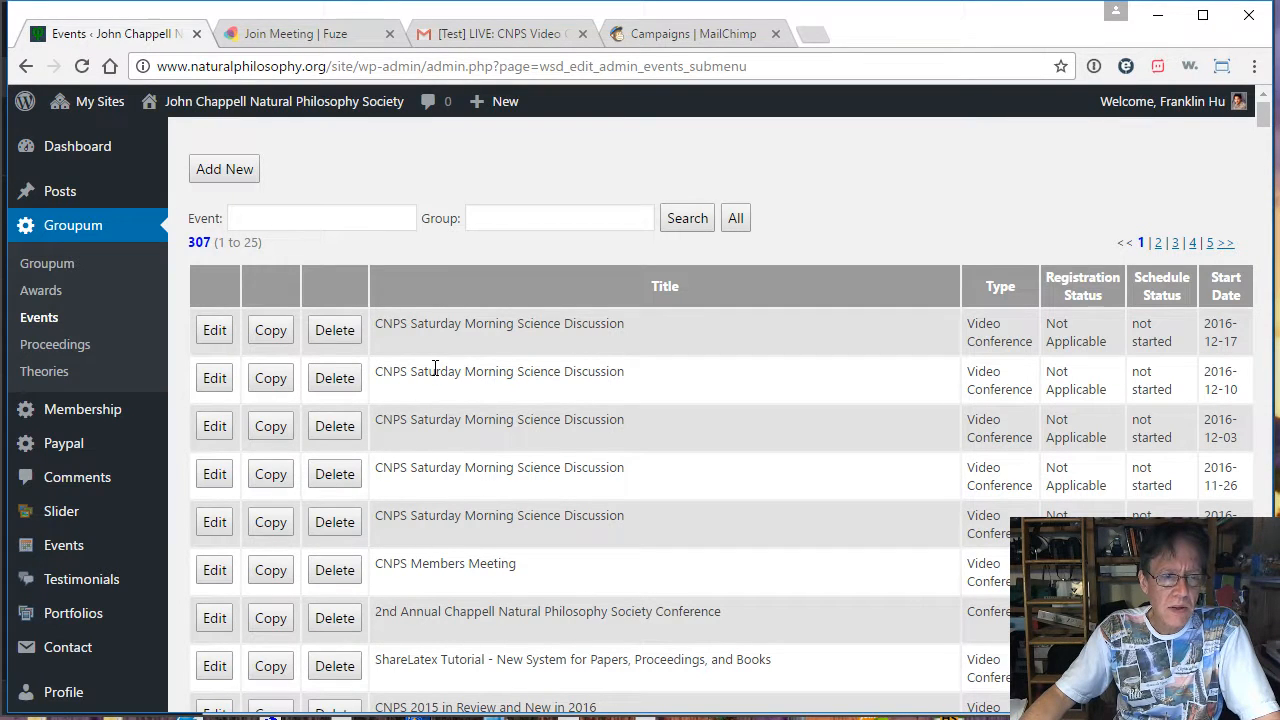
pyautogui.click(665, 34)
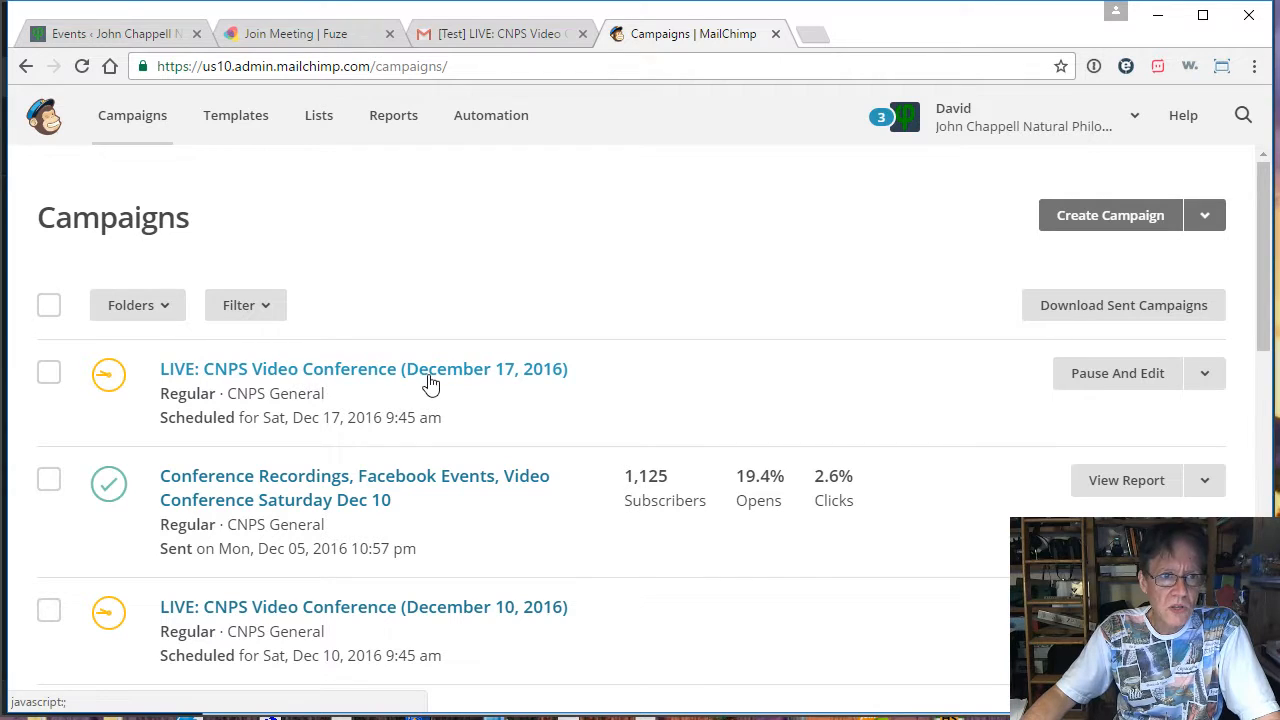